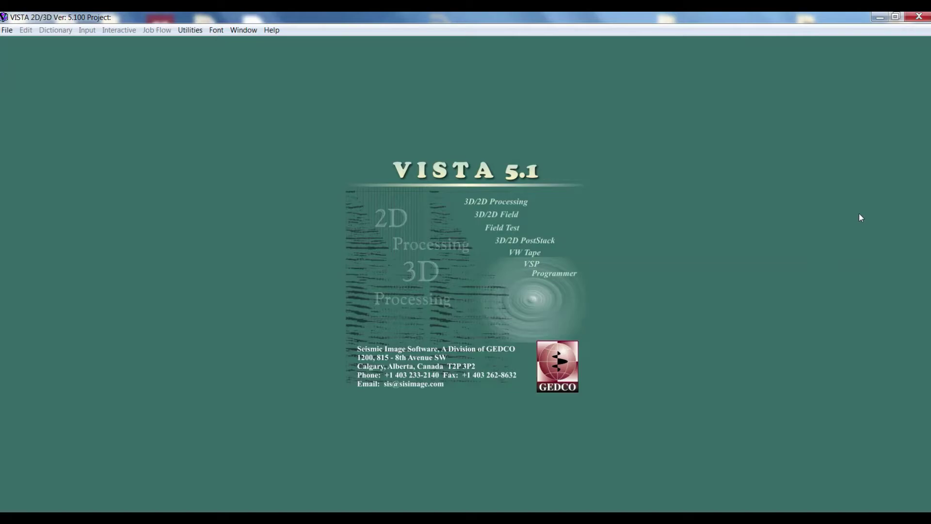
Open the Tutorial A project from the Tutoriala folder and highlight the CVS and CoffStack velocity-analysis outputs in its data list.
click(5, 31)
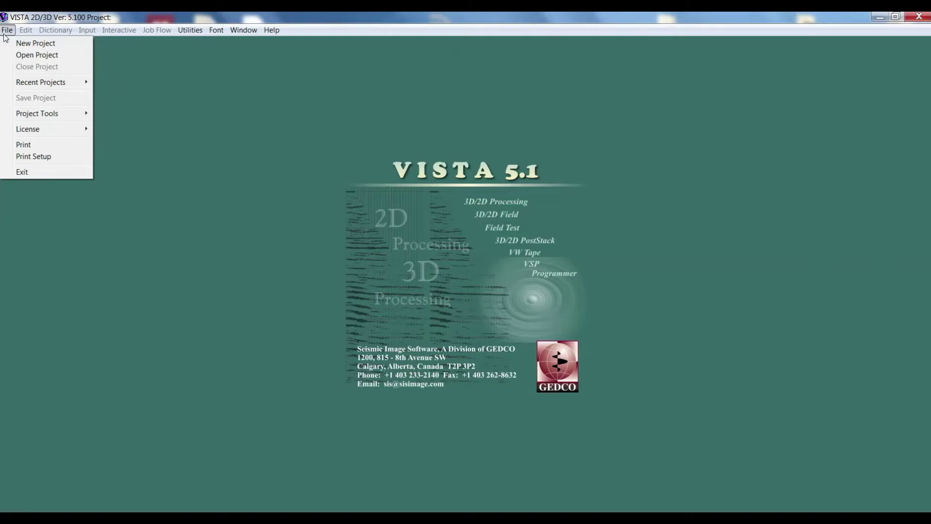
click(28, 62)
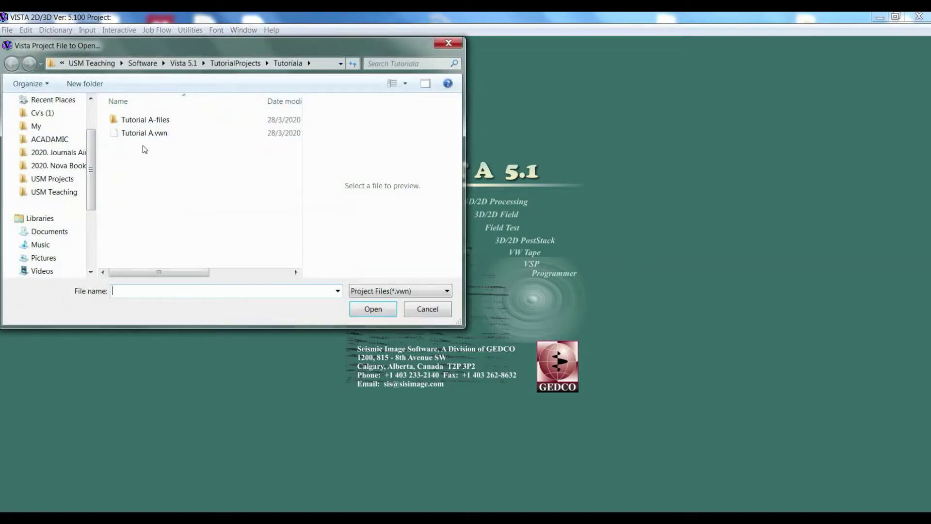
click(235, 63)
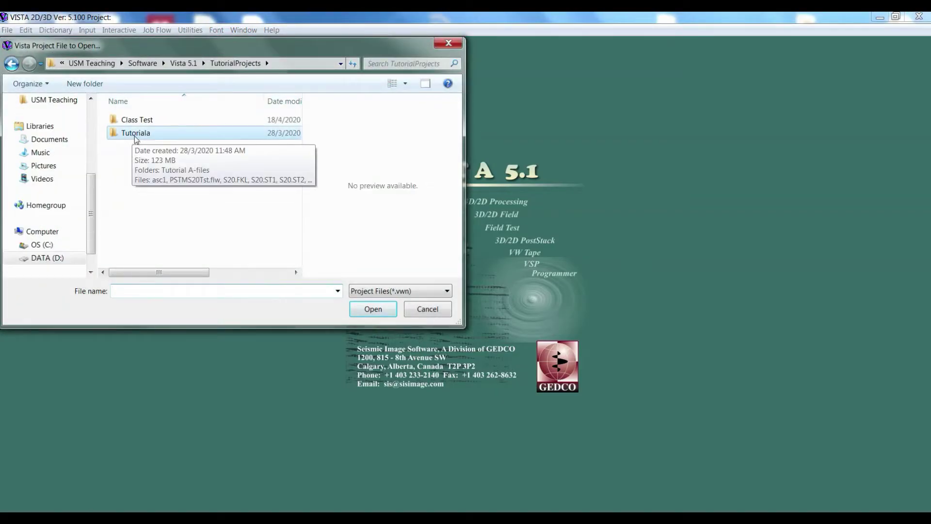
double_click(138, 135)
double_click(140, 134)
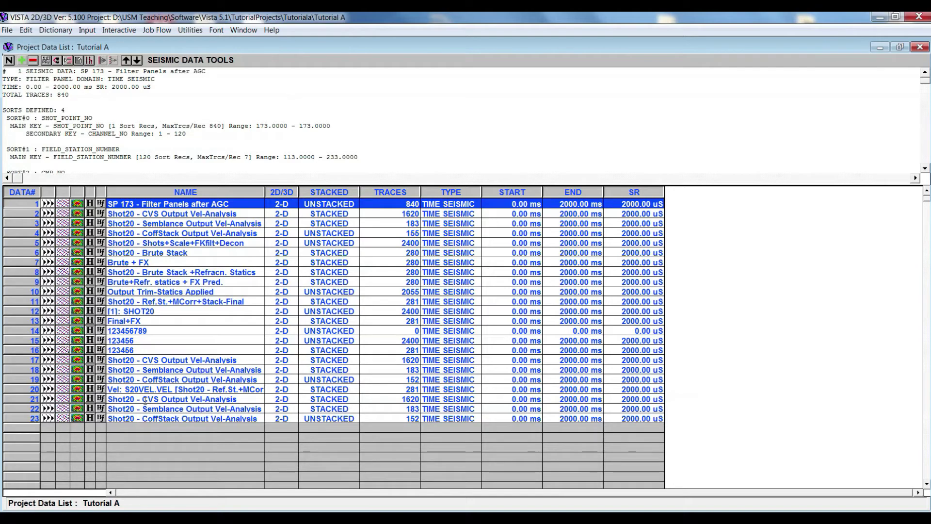
drag(142, 399, 239, 405)
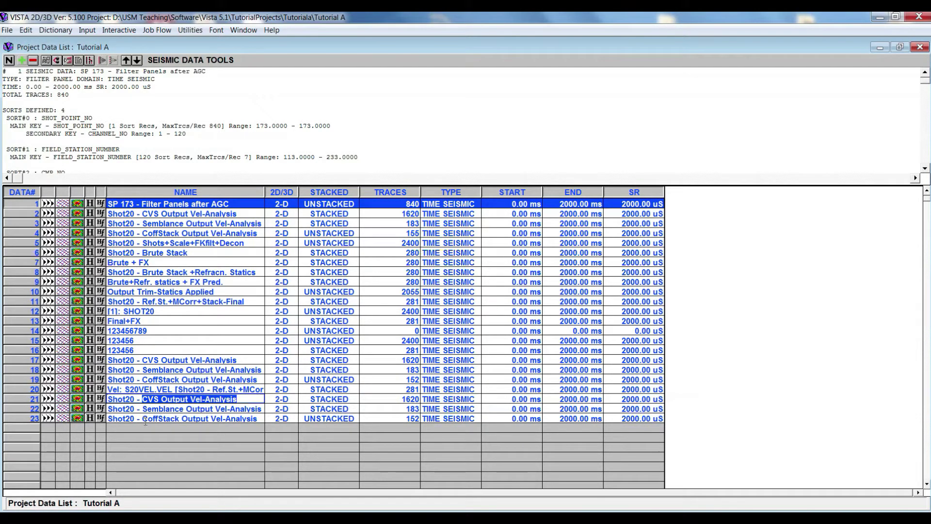
drag(141, 419, 182, 419)
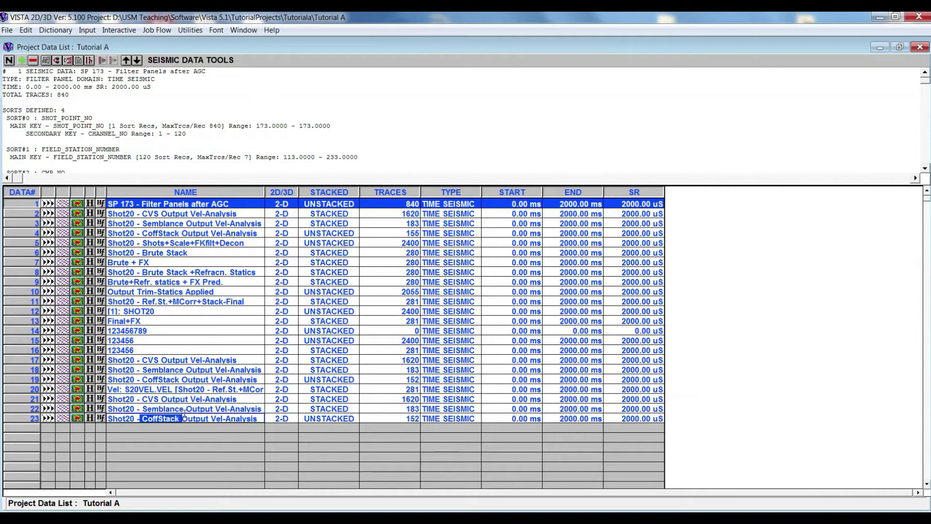
Open the velocity analysis flow file S20VELAN.FLW and enlarge its window.
click(158, 31)
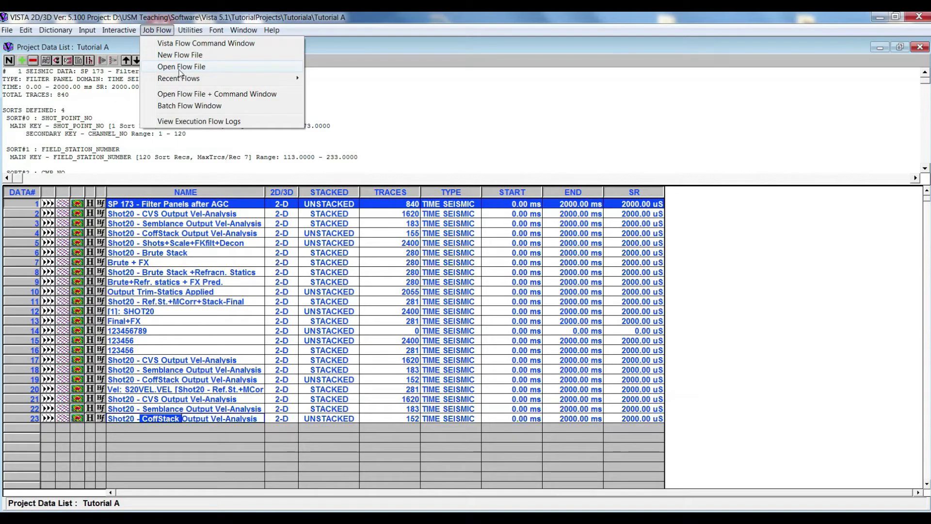
click(194, 68)
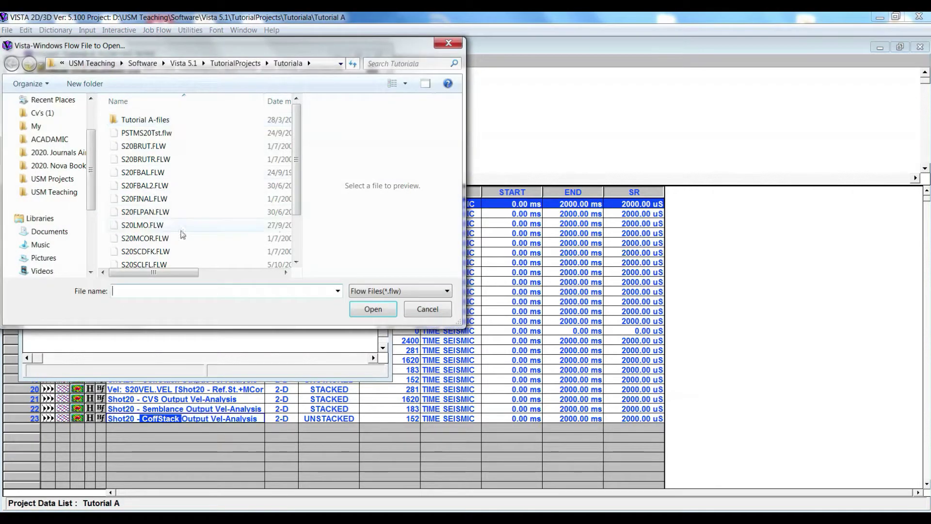
drag(297, 199, 297, 238)
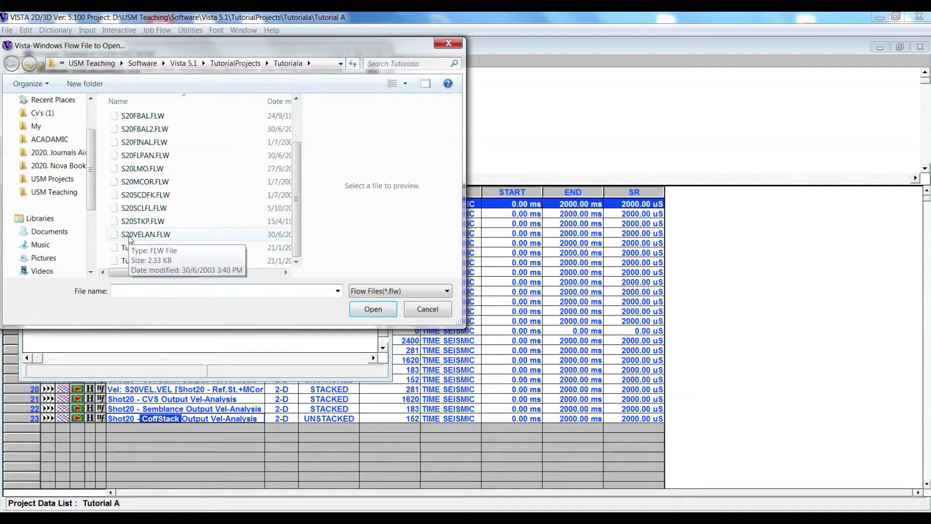
double_click(154, 234)
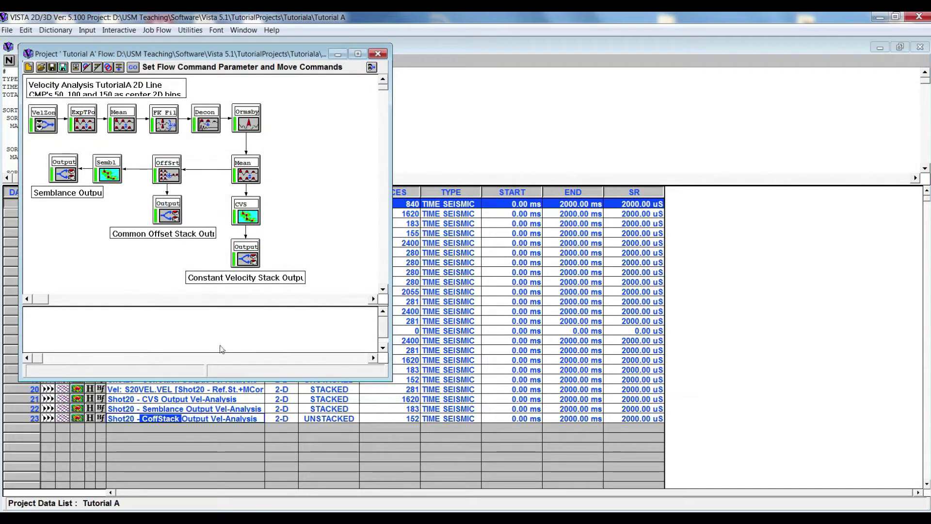
drag(389, 381, 657, 418)
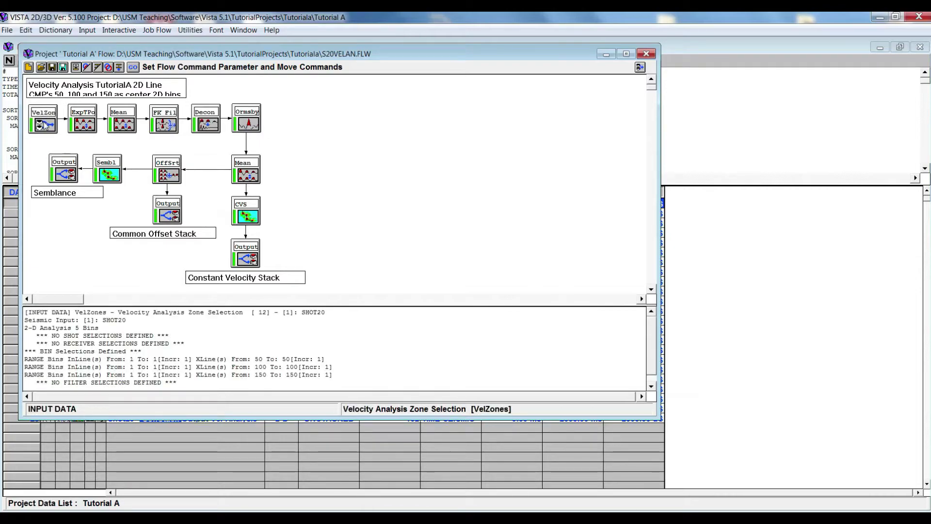
Choose [1]: SHOT20 as the input data for the flow's velocity analysis zone selection and accept the settings.
double_click(44, 126)
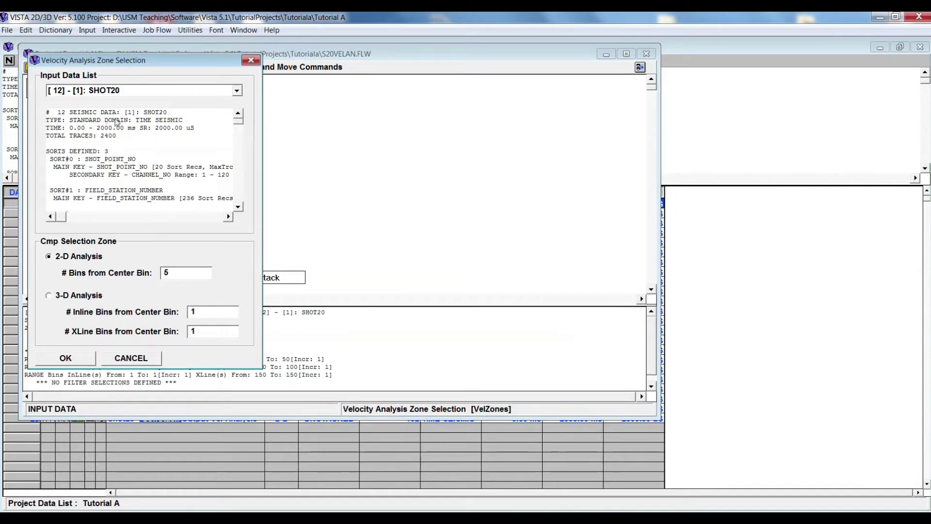
click(180, 91)
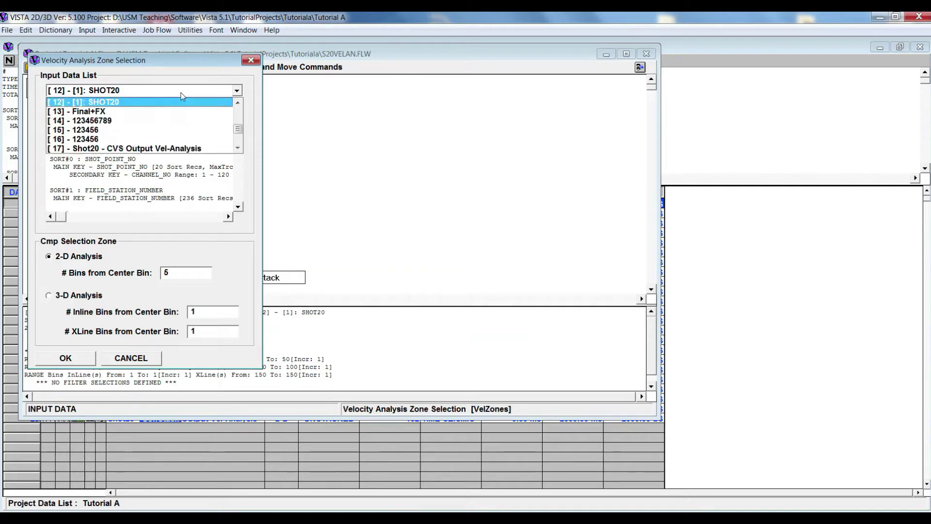
click(100, 102)
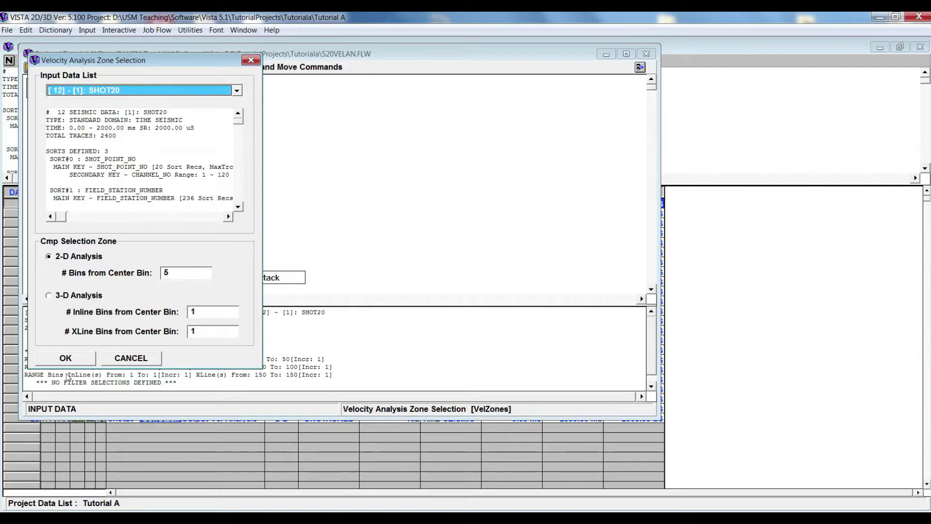
click(68, 359)
click(80, 127)
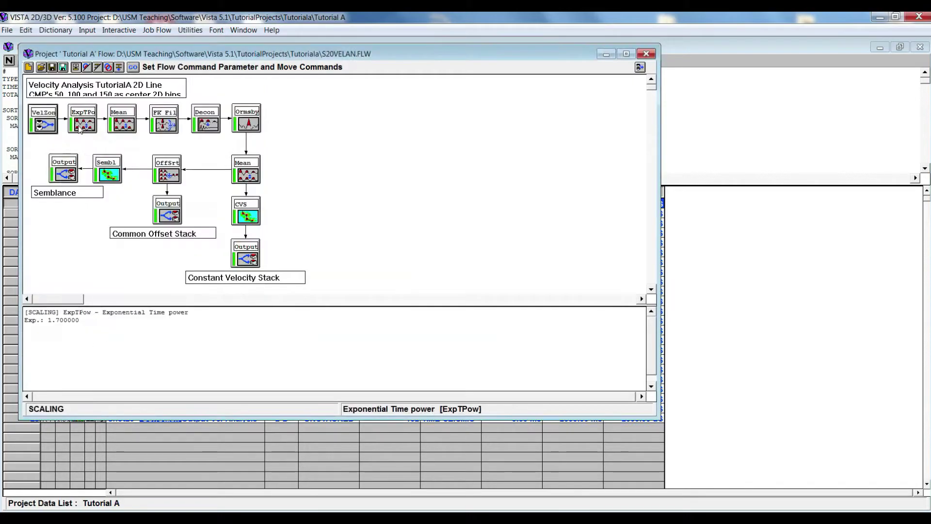
click(46, 125)
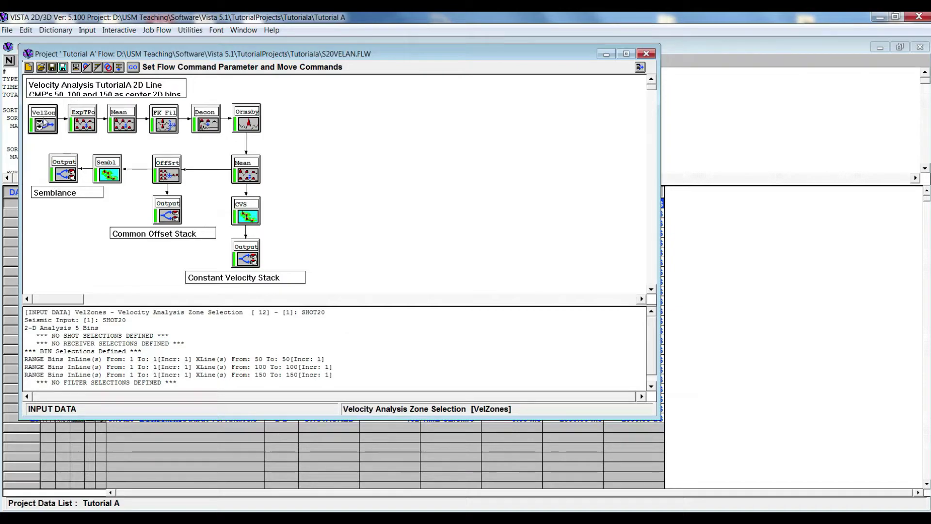
right_click(47, 121)
click(44, 118)
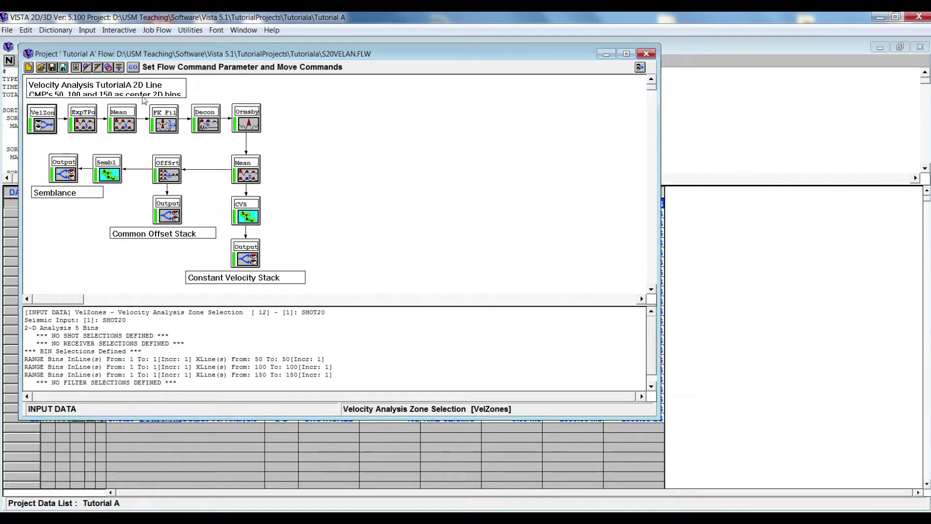
click(186, 99)
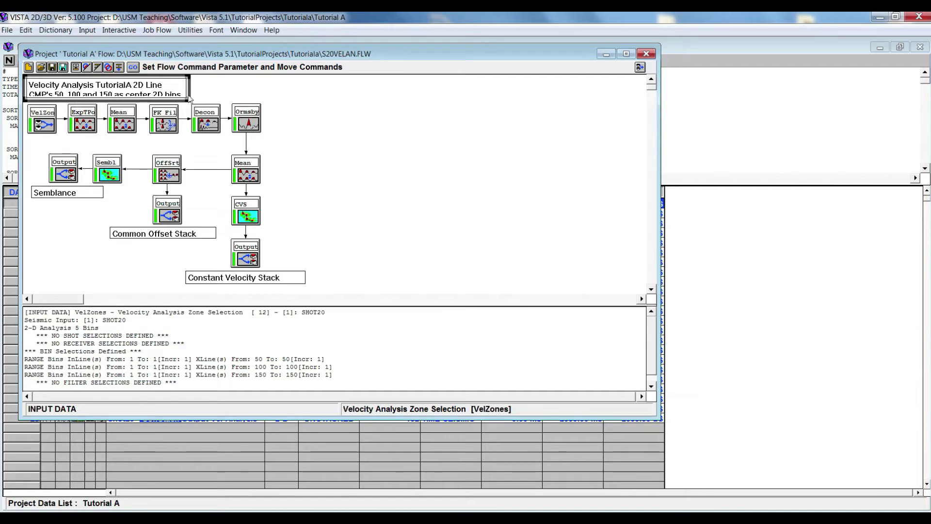
double_click(42, 122)
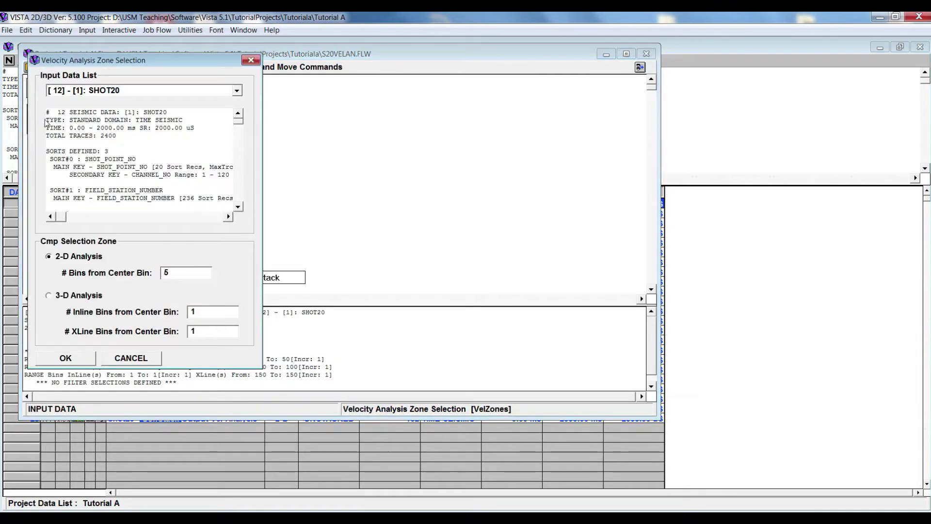
click(251, 60)
Review the CMP bin XLine start values of all three records in the VelZones data/header selections and close the spreadsheet.
right_click(42, 121)
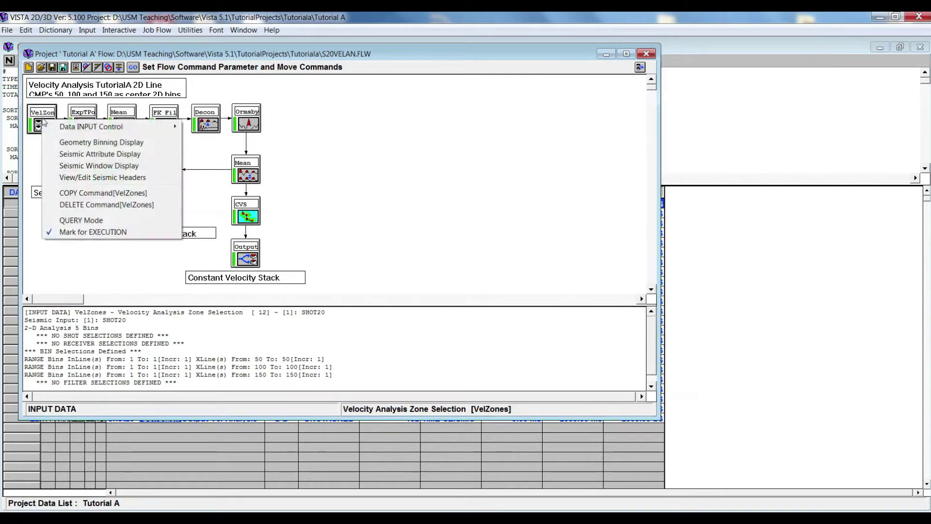
mouse_move(158, 128)
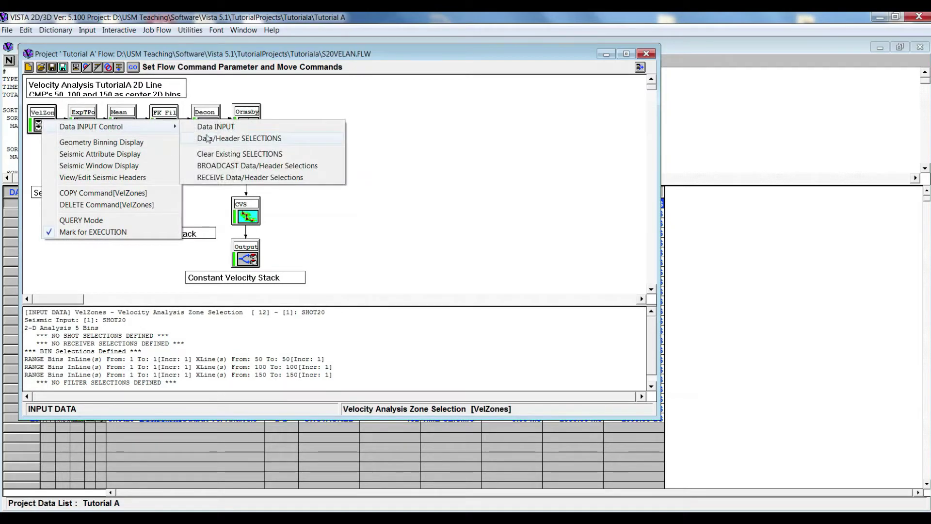
click(237, 141)
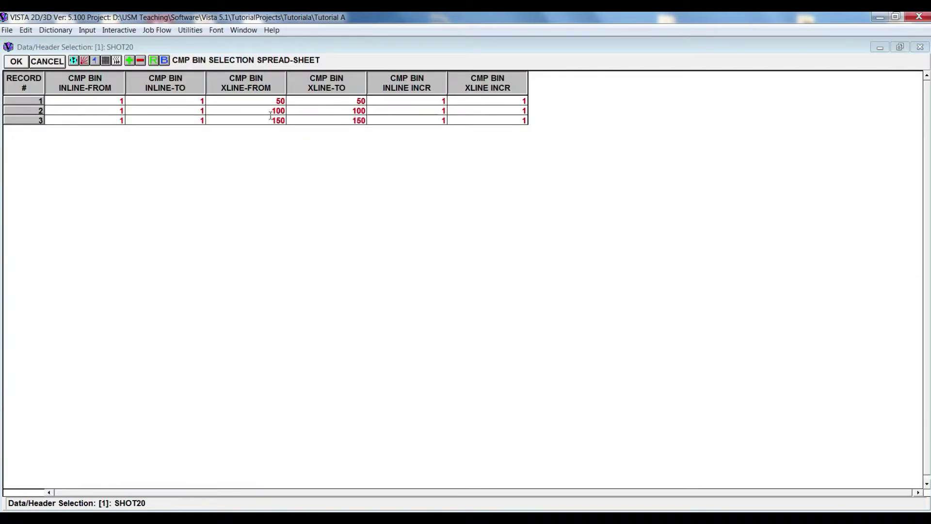
click(286, 100)
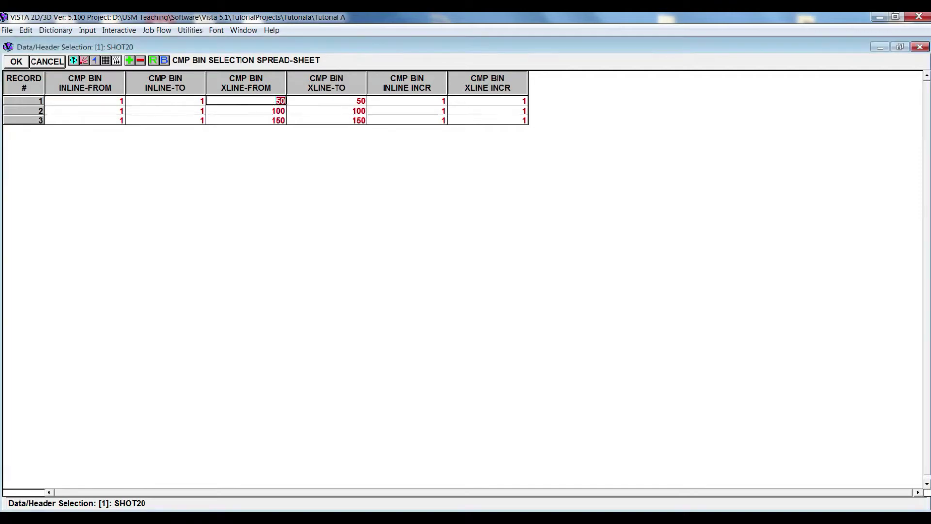
click(268, 109)
click(272, 120)
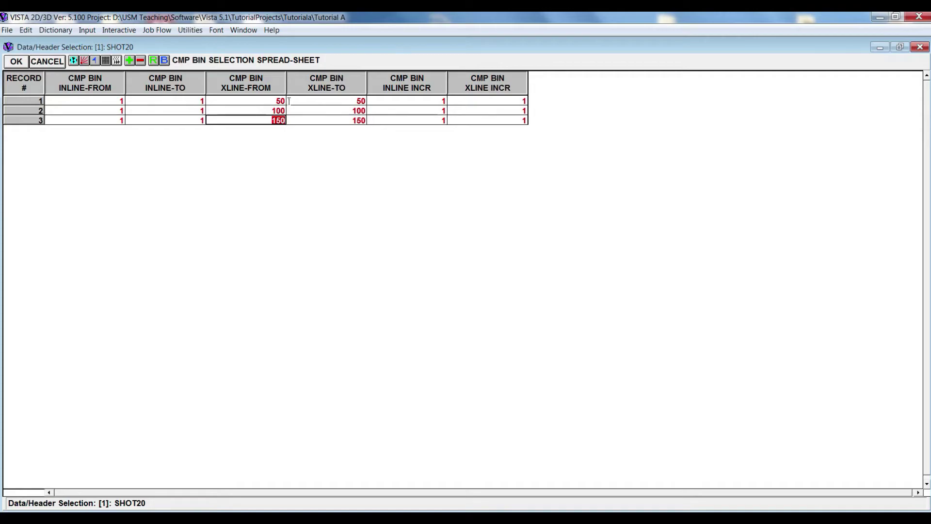
click(920, 46)
Examine the parameters of the flow's scaling, filtering, deconvolution, offset sort, semblance and constant velocity stack commands and their outputs.
mouse_move(42, 128)
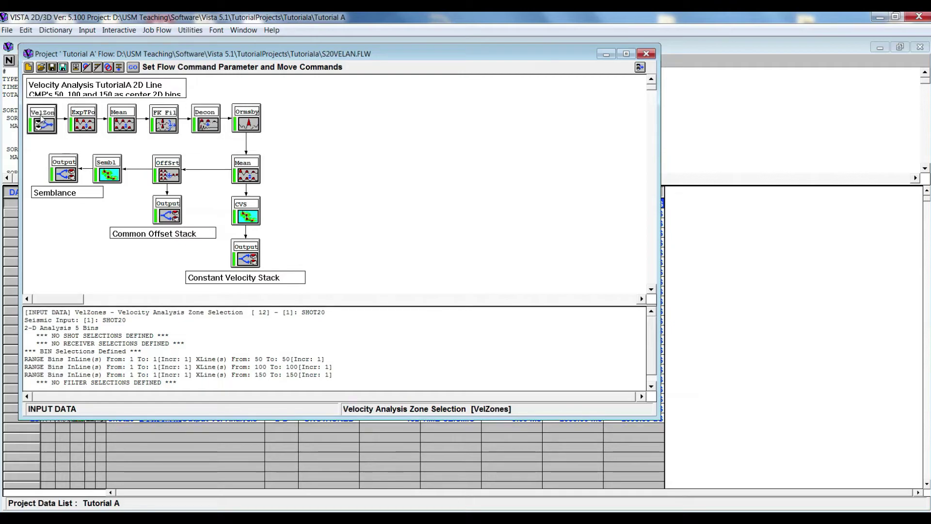
mouse_move(97, 115)
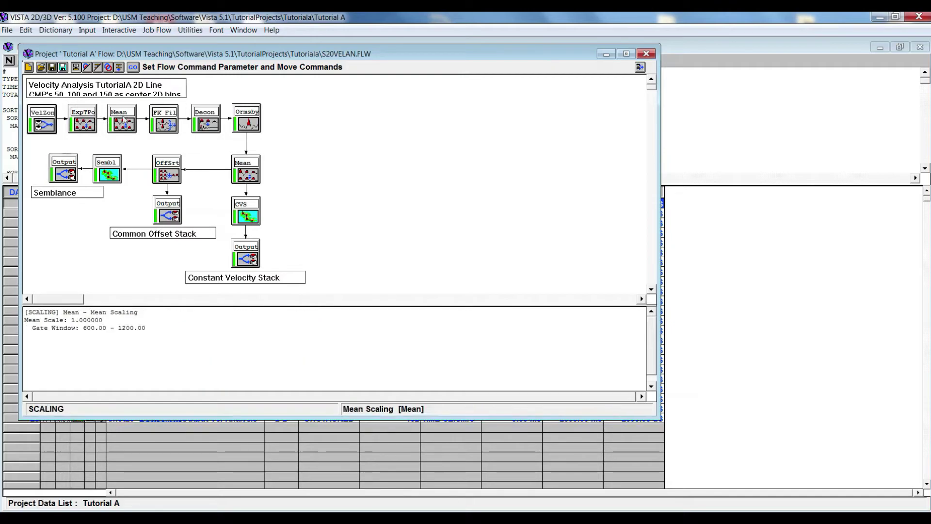
mouse_move(176, 120)
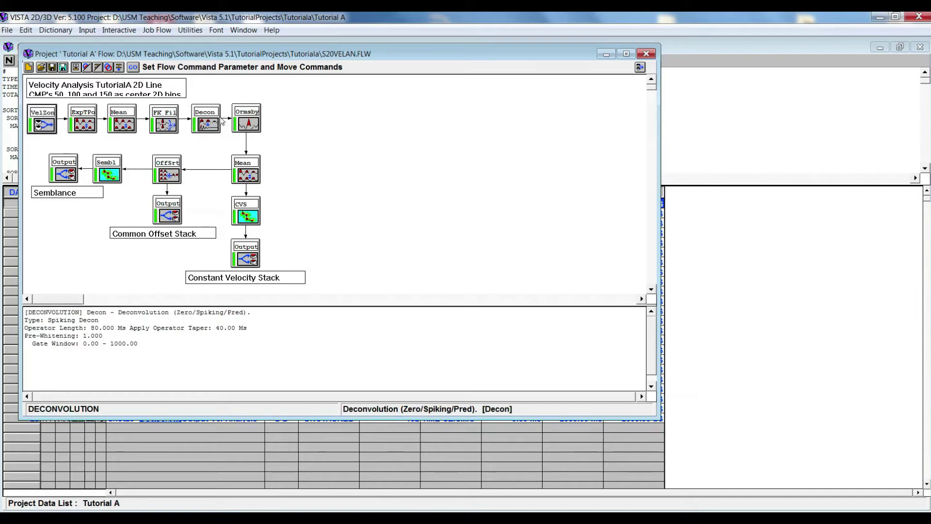
mouse_move(257, 121)
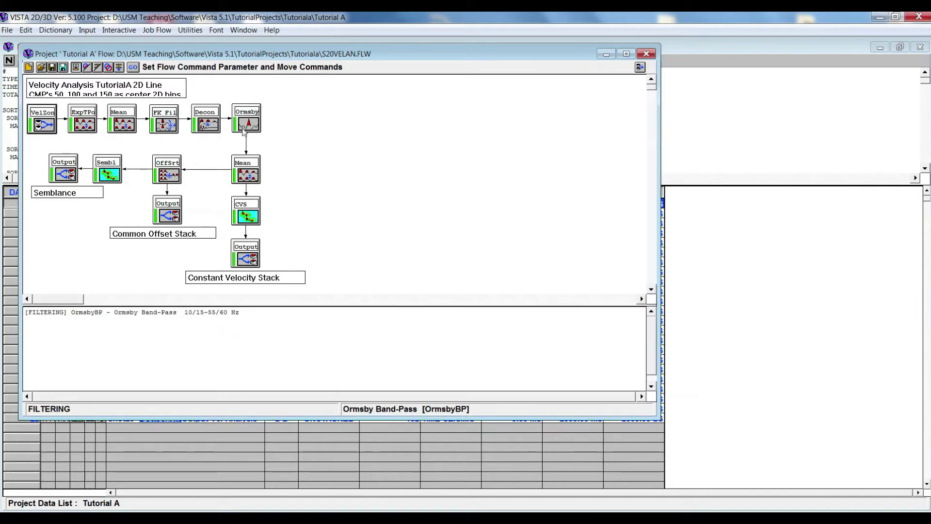
mouse_move(245, 177)
mouse_move(173, 178)
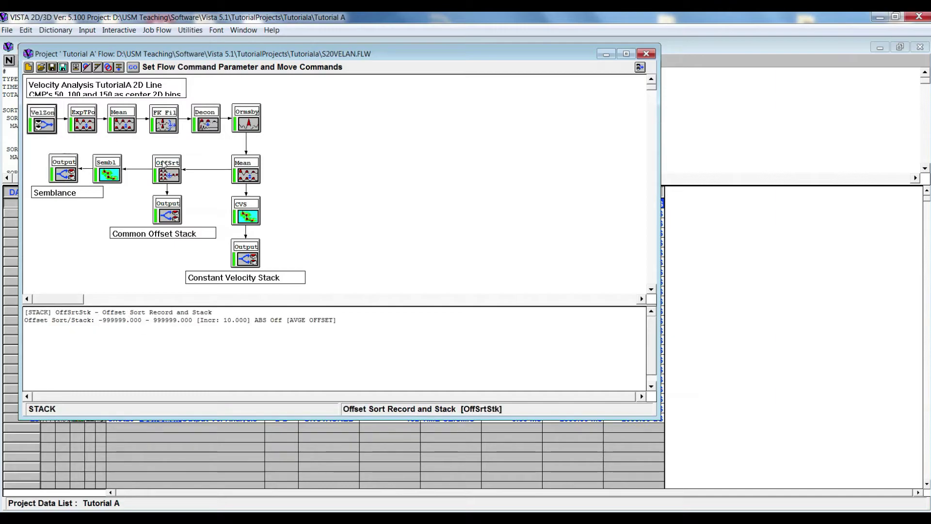
mouse_move(167, 213)
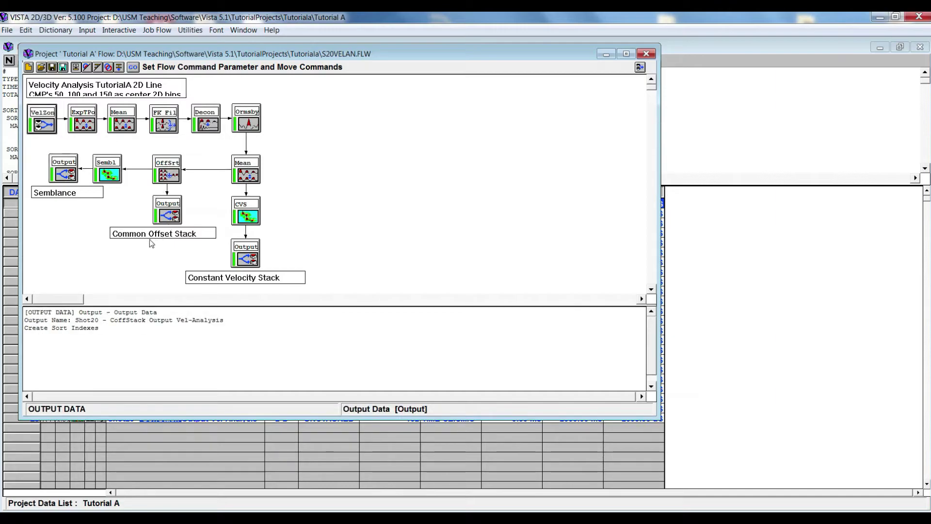
mouse_move(65, 177)
mouse_move(112, 170)
mouse_move(256, 260)
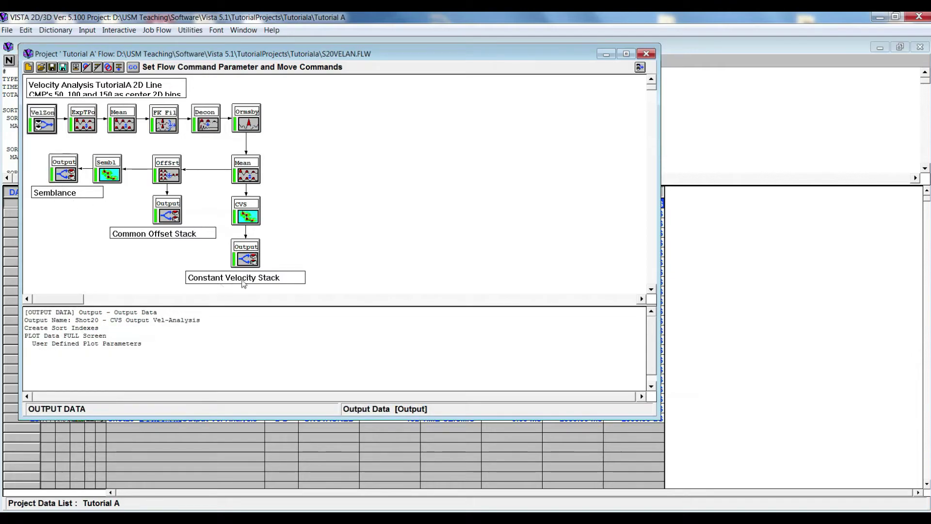
mouse_move(244, 222)
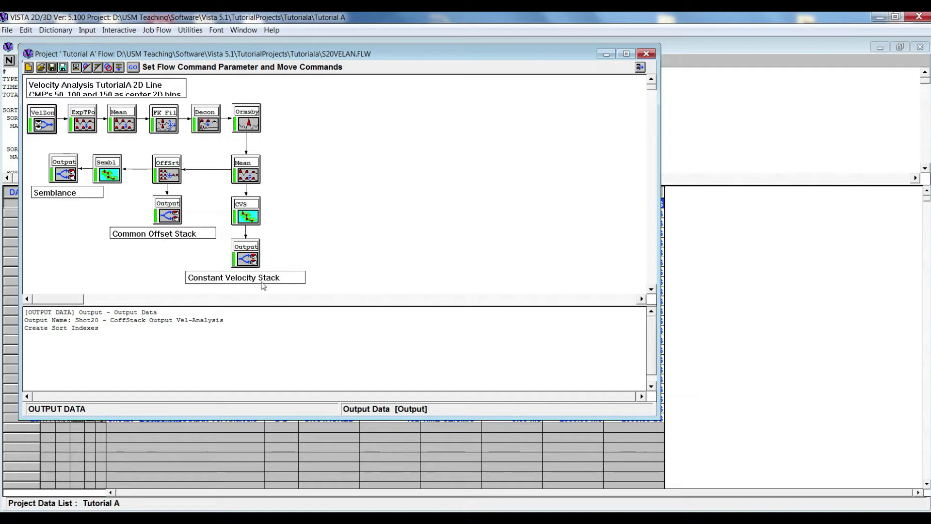
Close the velocity analysis flow, discarding its changes, and select the [1]: SHOT20 name in the project data list.
click(646, 54)
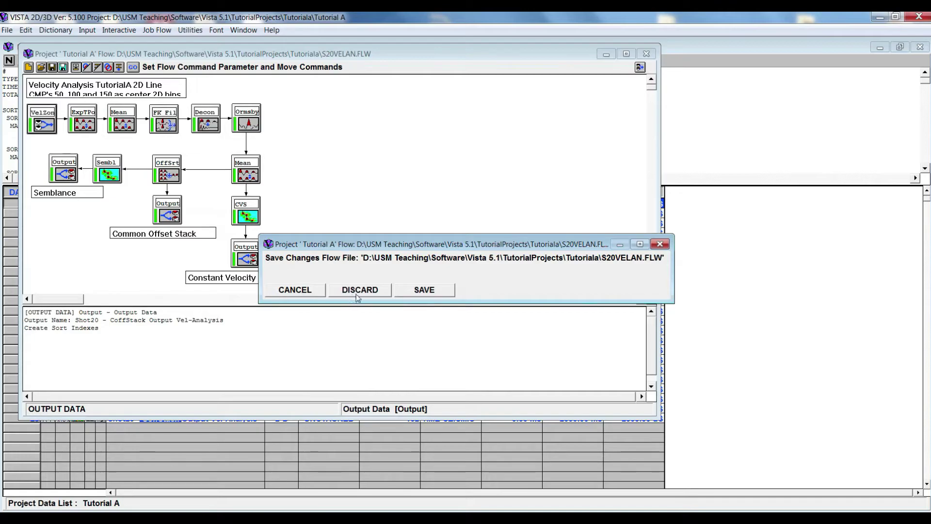
click(365, 293)
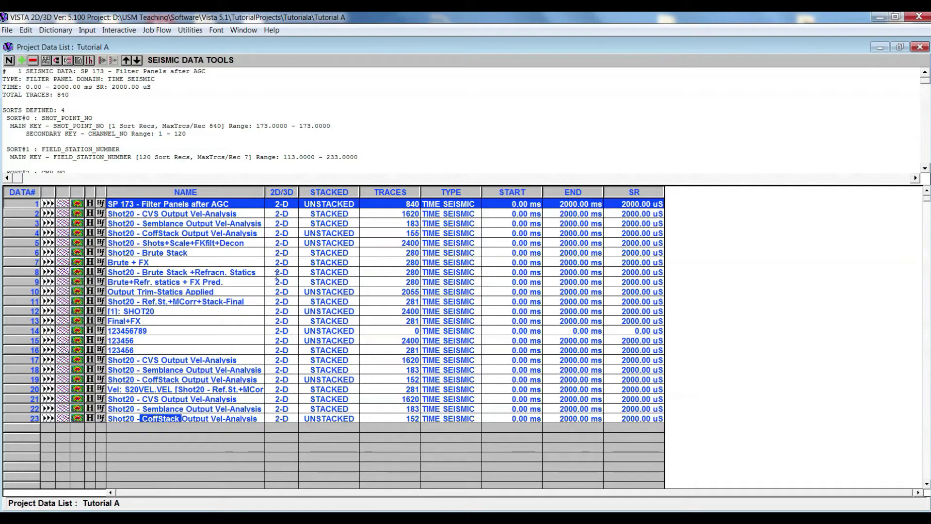
click(230, 311)
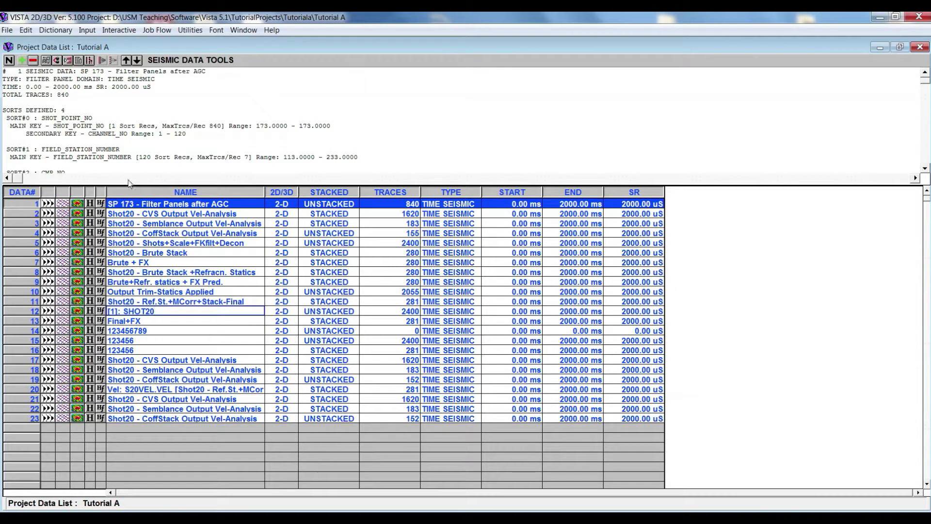
Start Interactive Velocity Analysis with data sets 21 to 23, the Shot20 CVS, Semblance and CoffStack Output Vel-Analysis files.
click(126, 31)
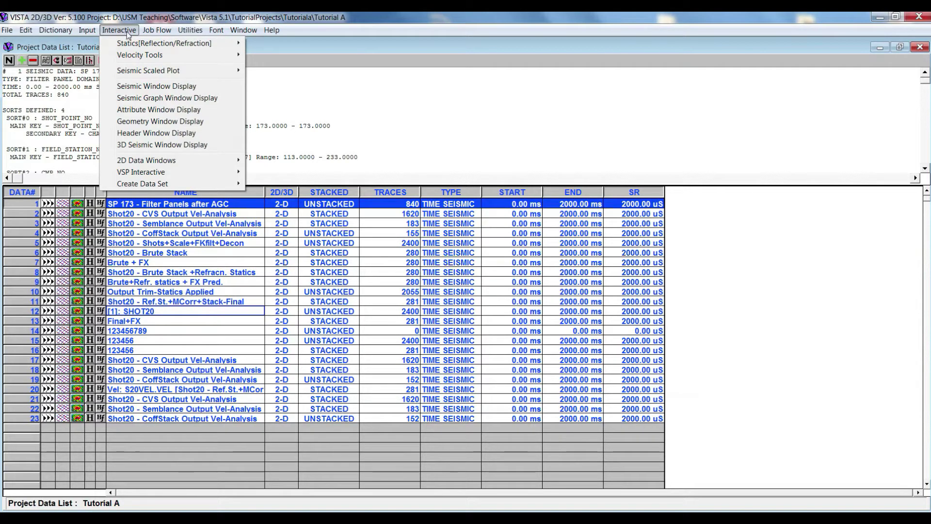
mouse_move(141, 55)
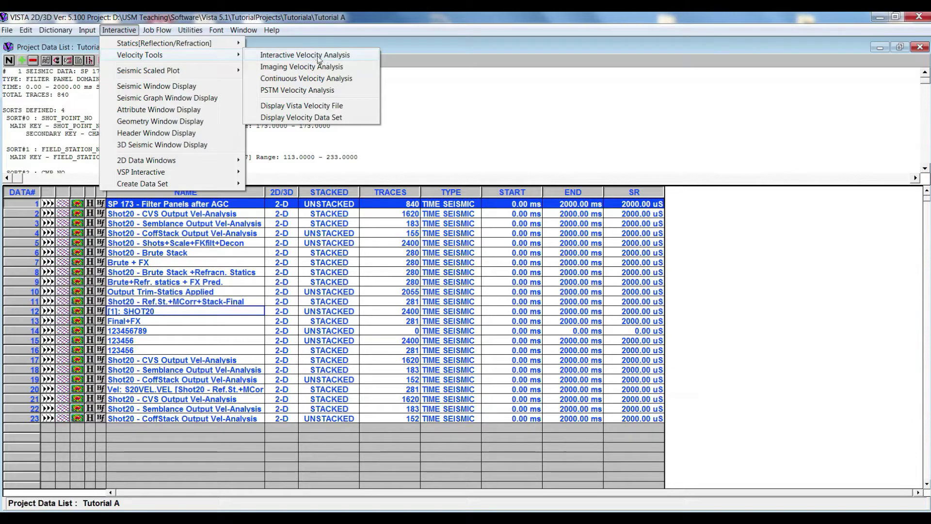
click(337, 57)
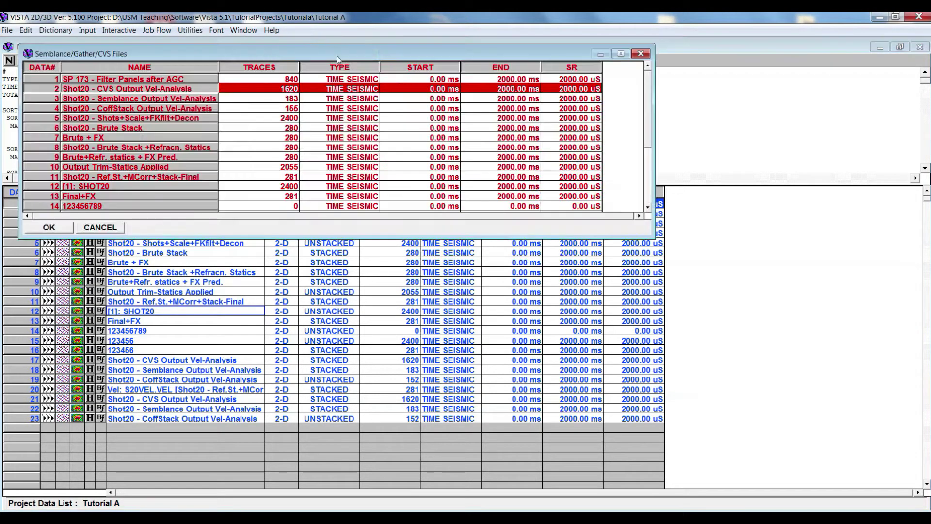
drag(648, 146, 650, 209)
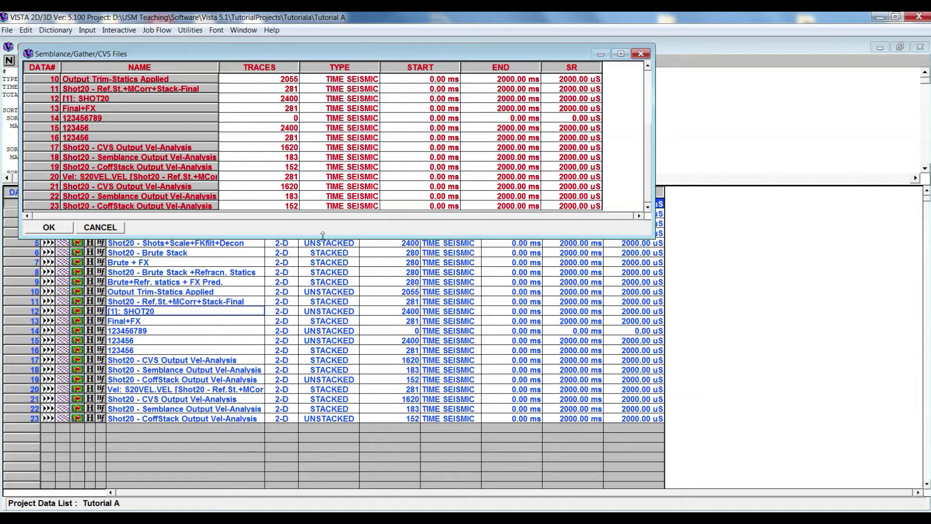
click(141, 206)
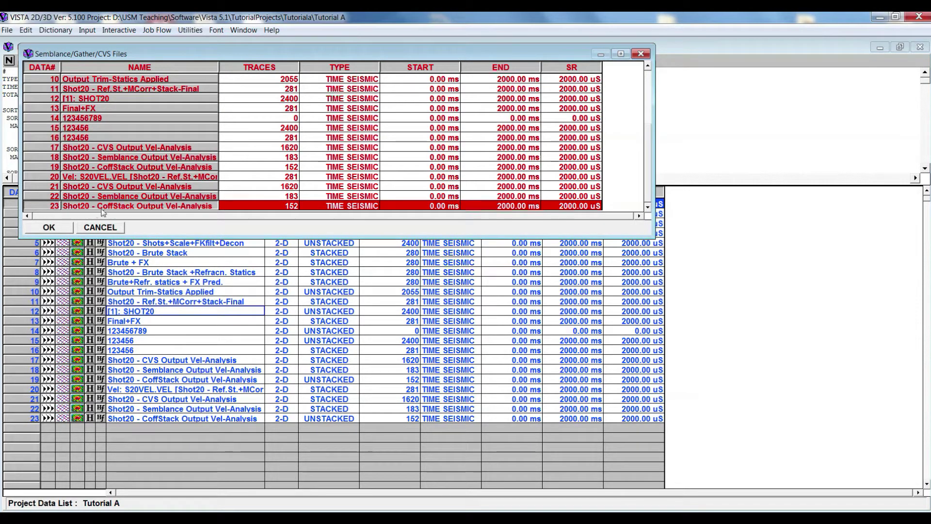
ctrl+click(145, 196)
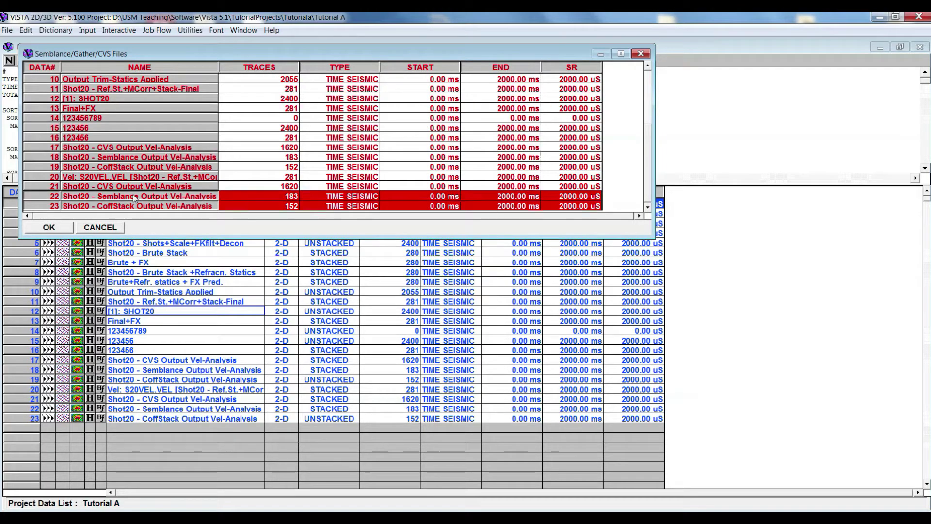
ctrl+click(141, 188)
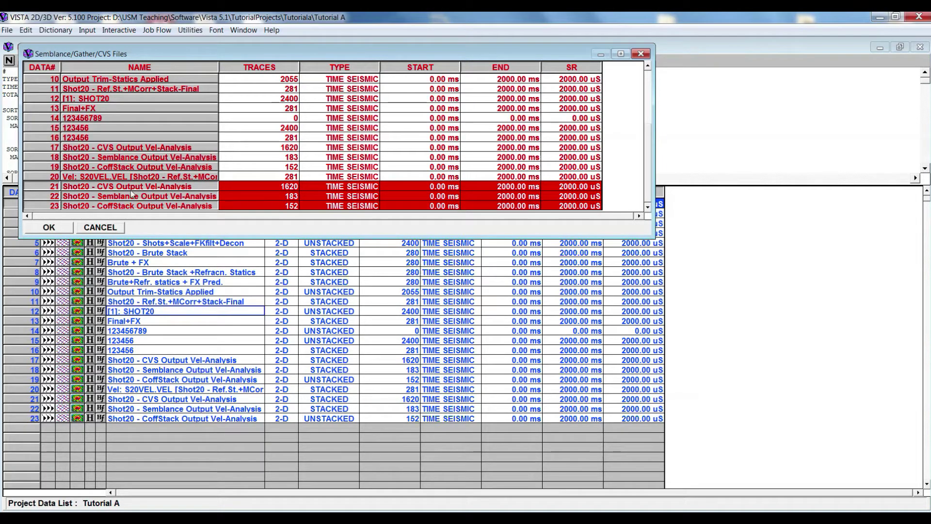
click(62, 187)
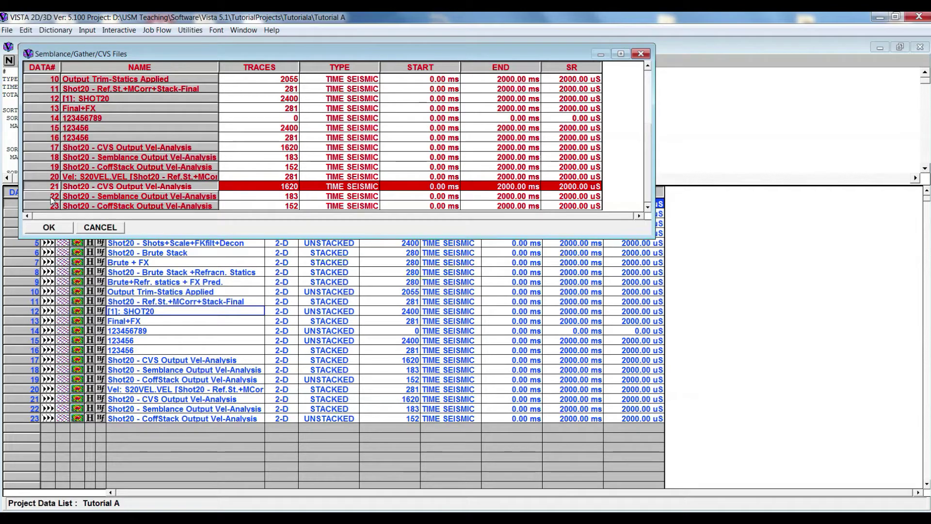
shift+click(52, 199)
shift+click(51, 206)
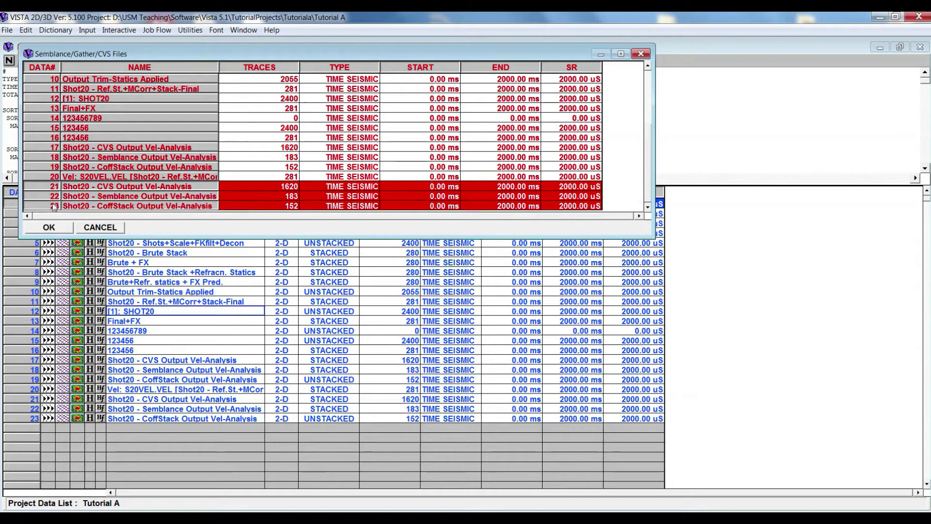
click(56, 228)
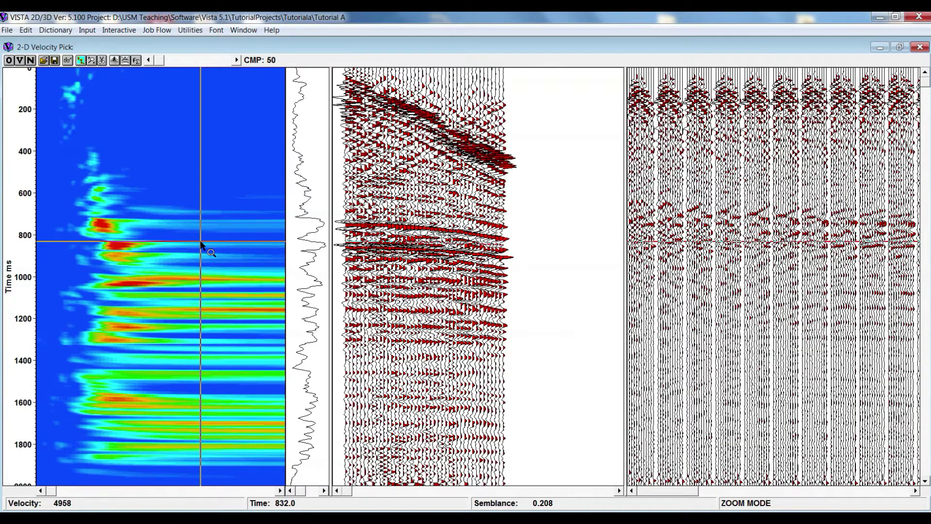
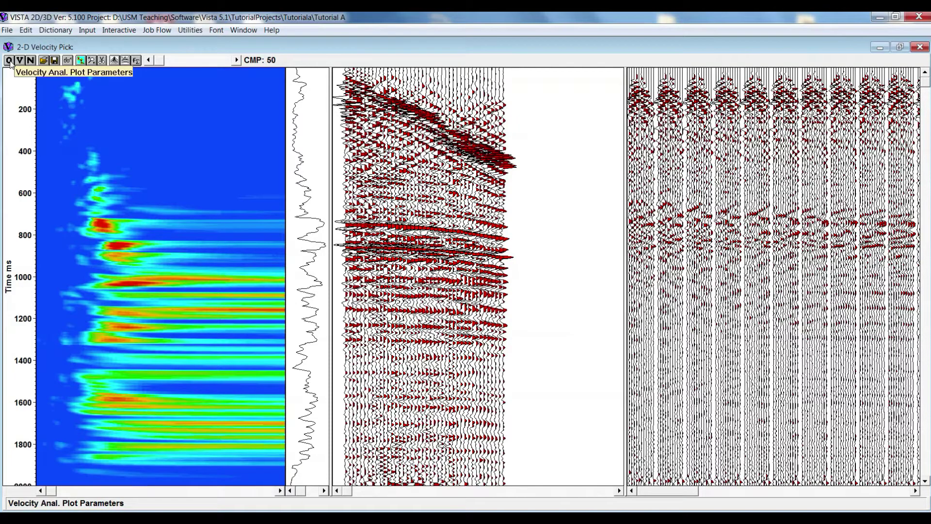
Hide the CVS file from the velocity analysis view and then show it again.
click(8, 61)
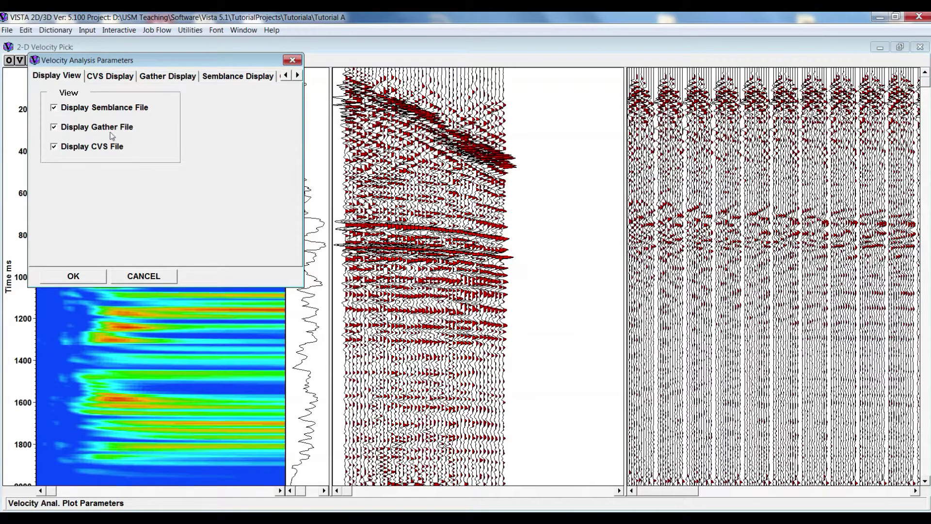
click(54, 146)
click(68, 276)
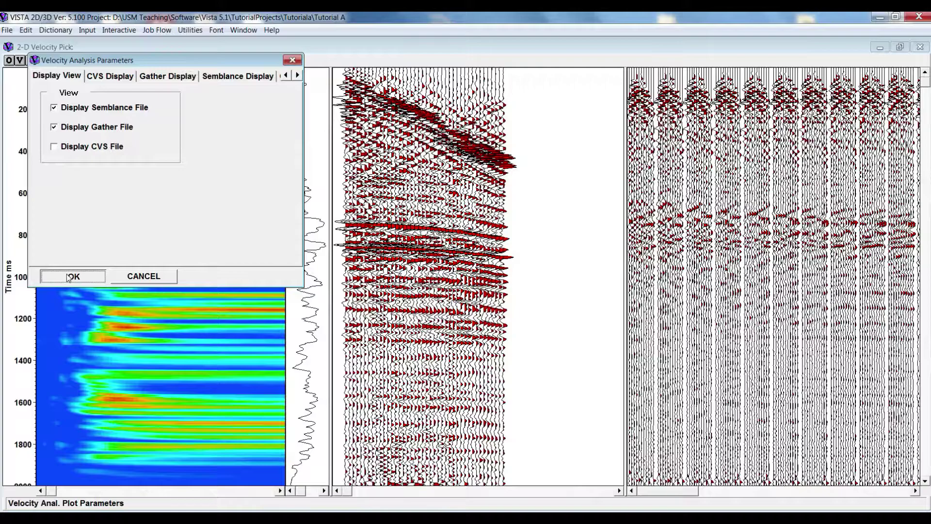
click(10, 62)
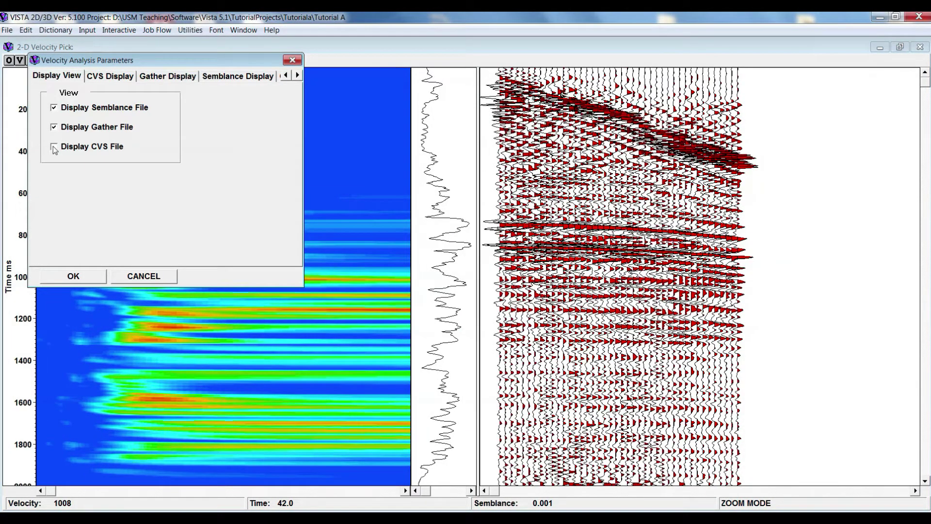
click(55, 147)
click(73, 276)
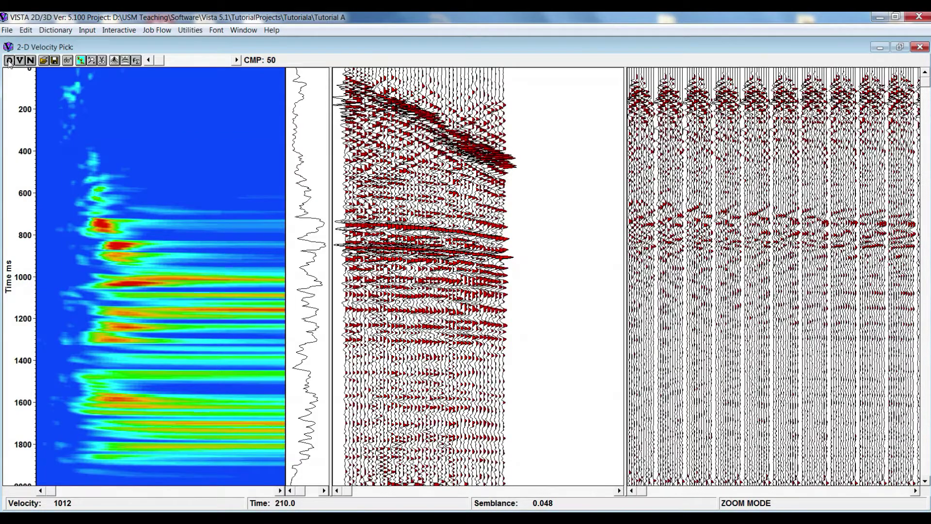
Check the CVS display parameters, cancel without changes, and look through the constant velocity stack panels.
click(10, 61)
click(116, 78)
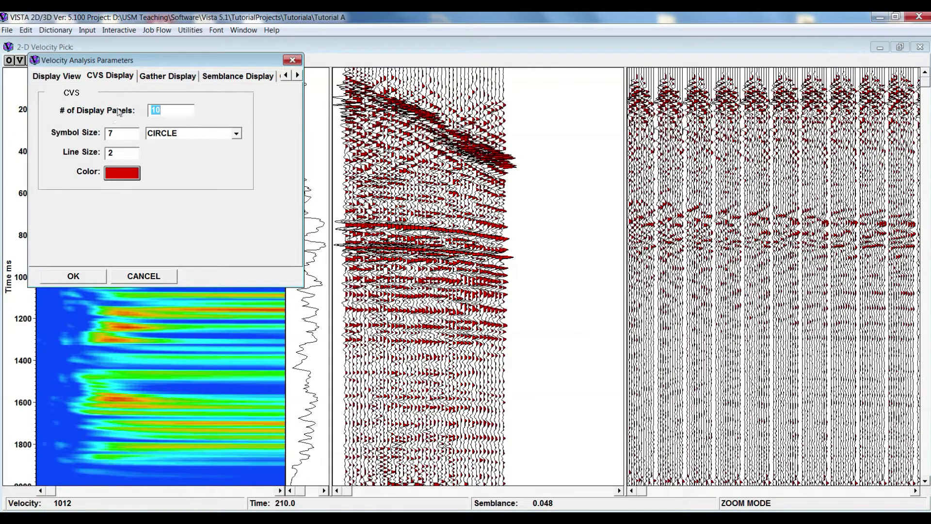
click(914, 492)
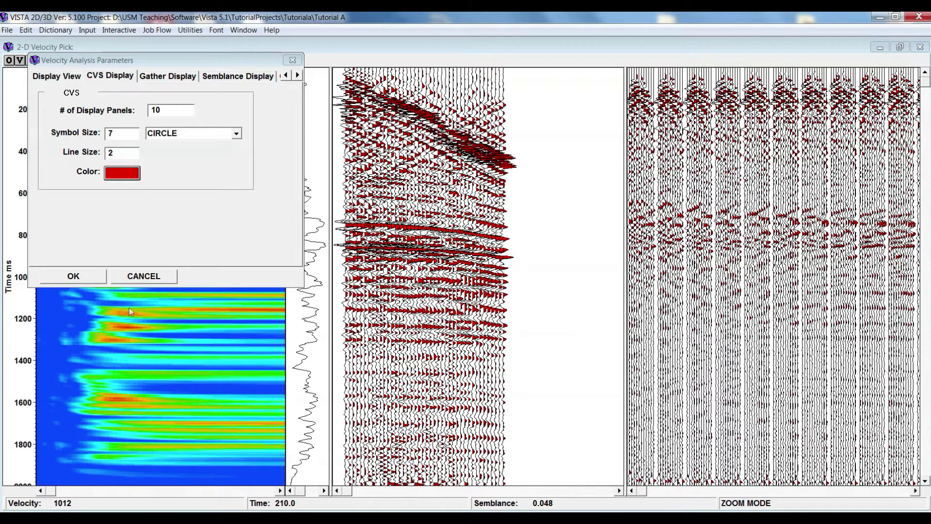
click(143, 275)
click(755, 492)
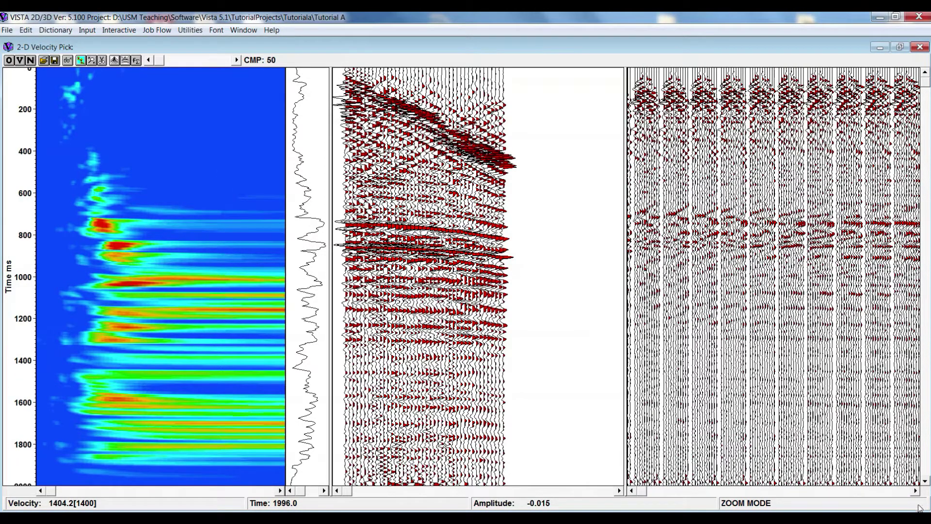
Review the CVS, gather, semblance and semblance contour display parameters of the velocity analysis, cancelling without changes.
click(8, 61)
click(110, 79)
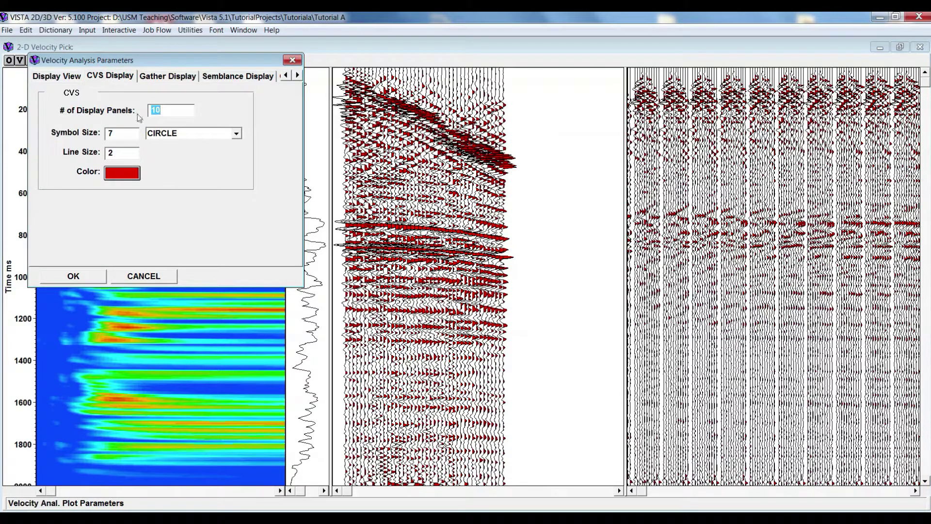
click(164, 78)
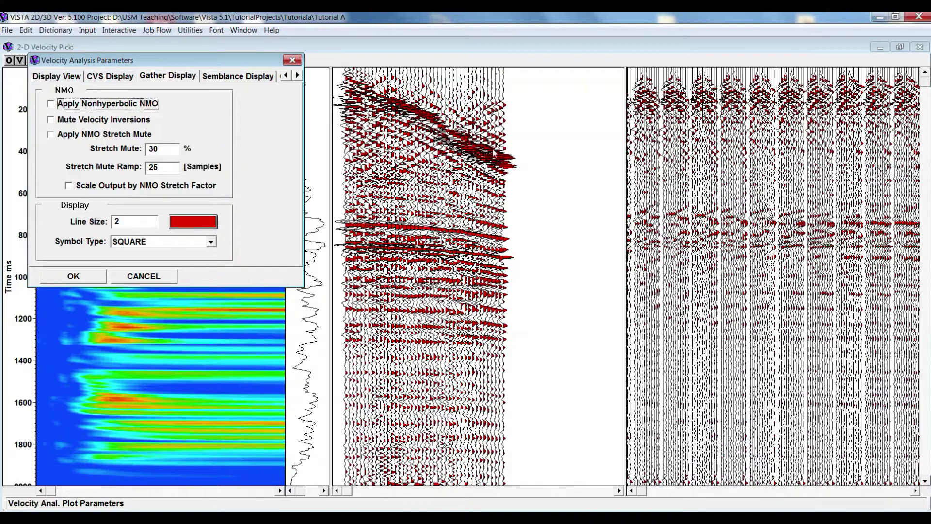
click(250, 77)
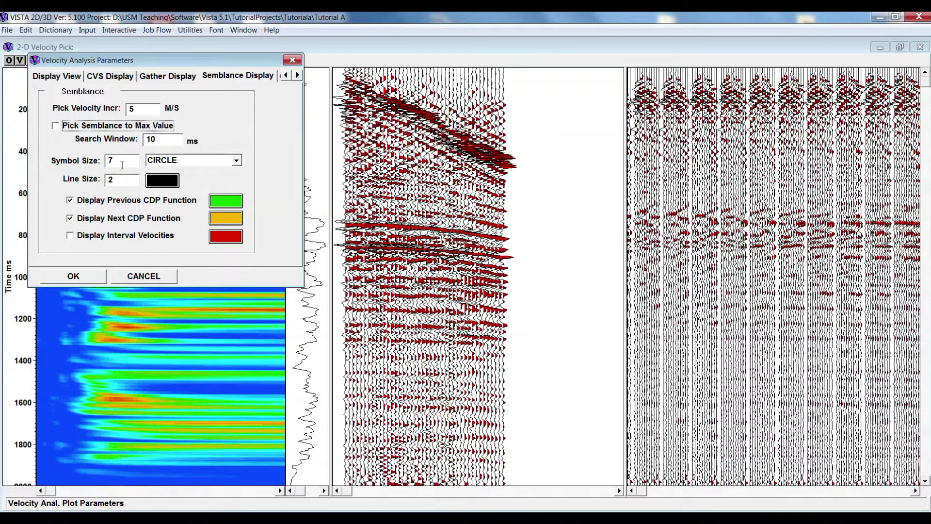
click(297, 75)
click(297, 75)
click(297, 75)
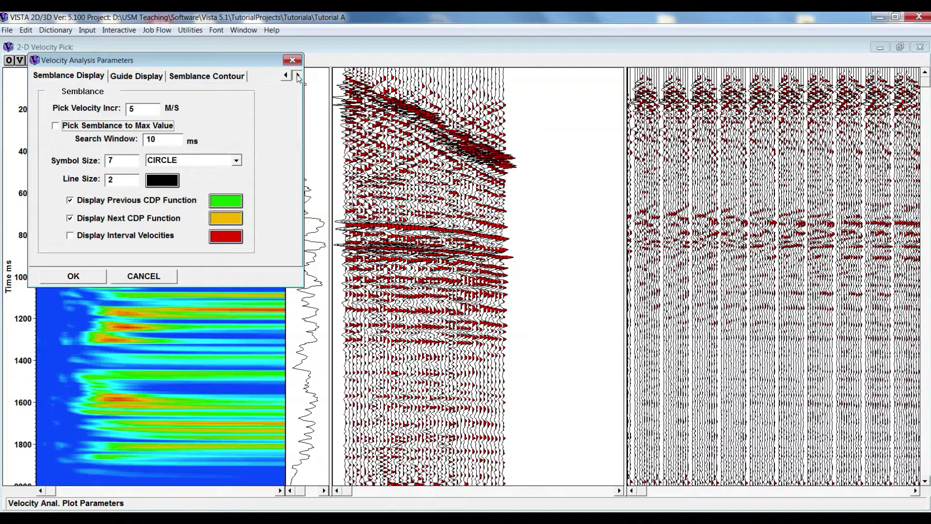
click(209, 80)
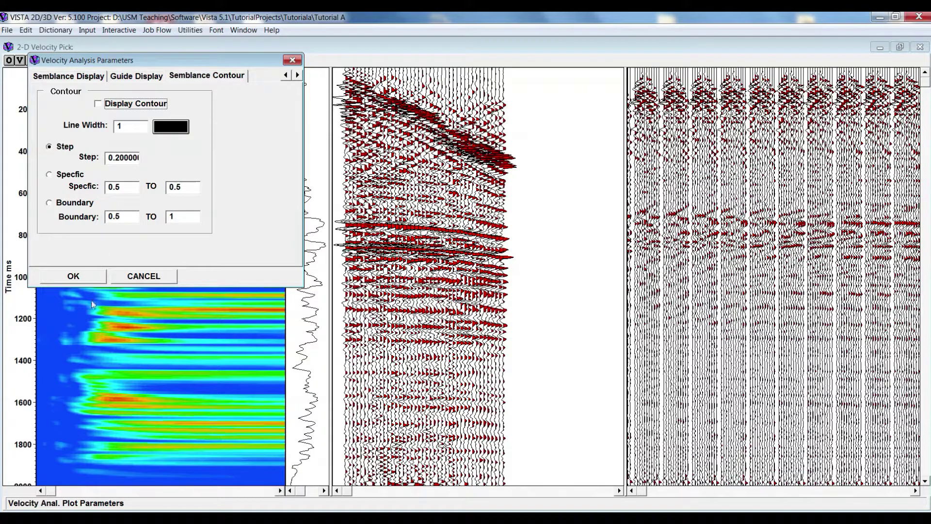
click(143, 276)
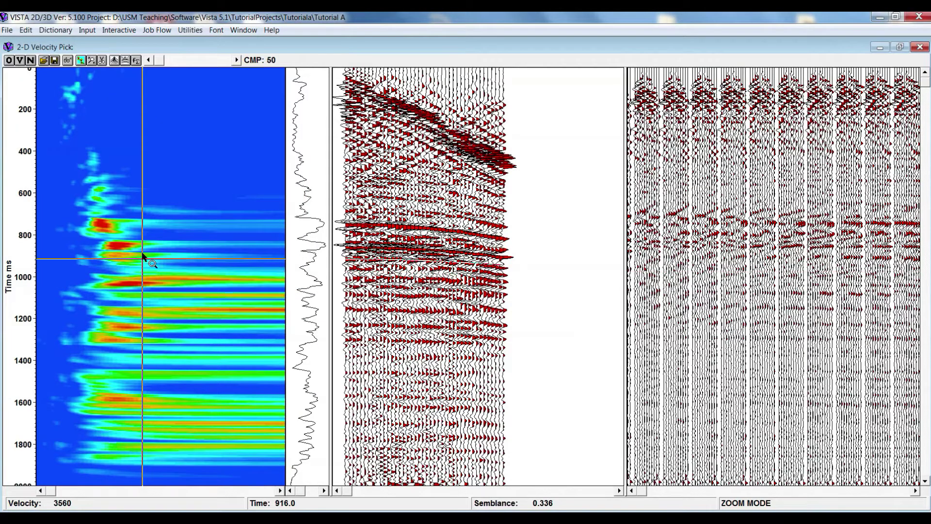
Try to display the current velocity picks and dismiss the message.
click(20, 60)
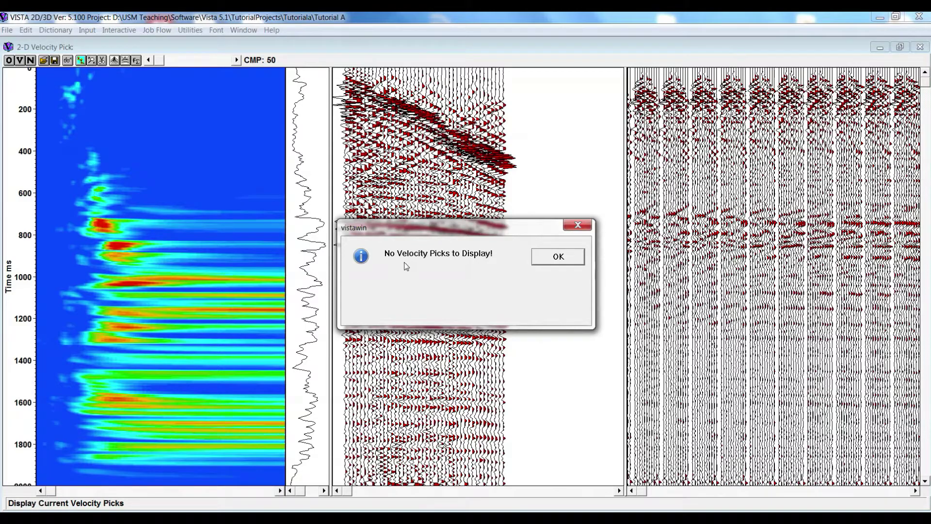
click(558, 257)
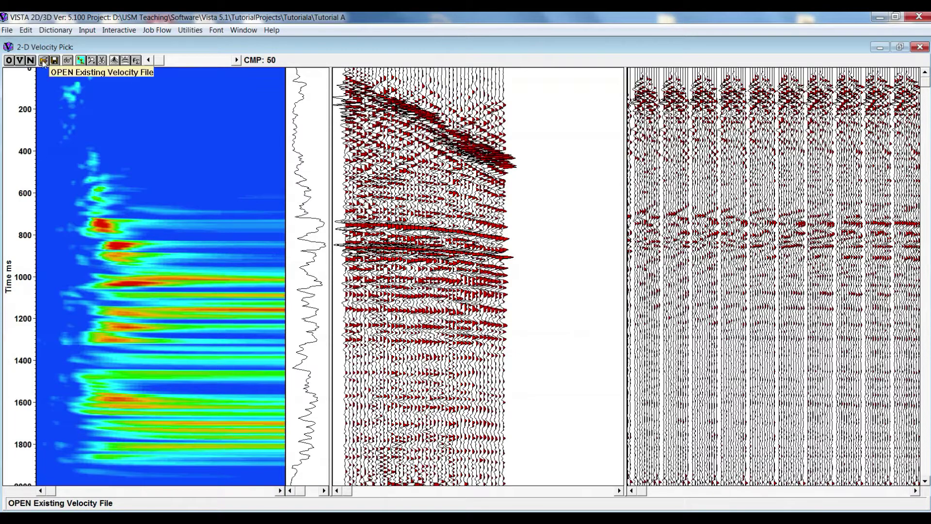
click(68, 60)
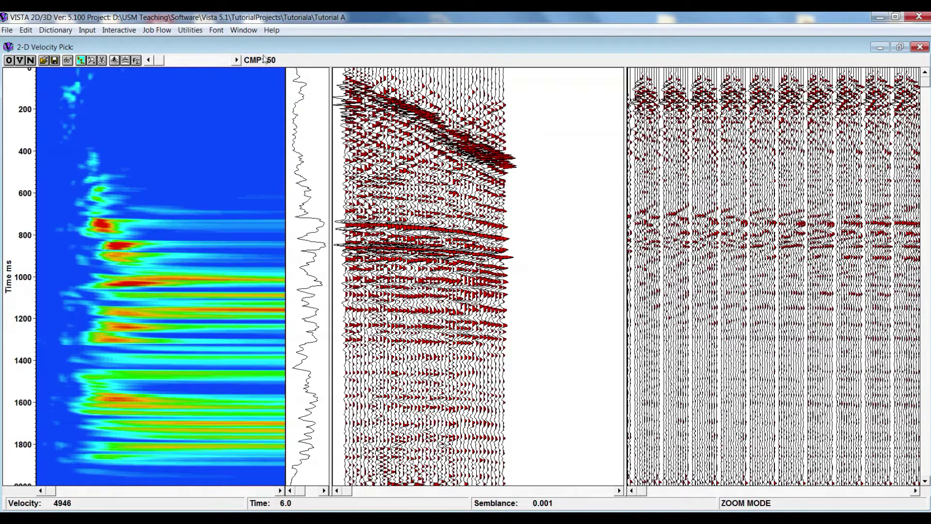
Step forward through the next CMP locations and return to CMP 50.
click(237, 61)
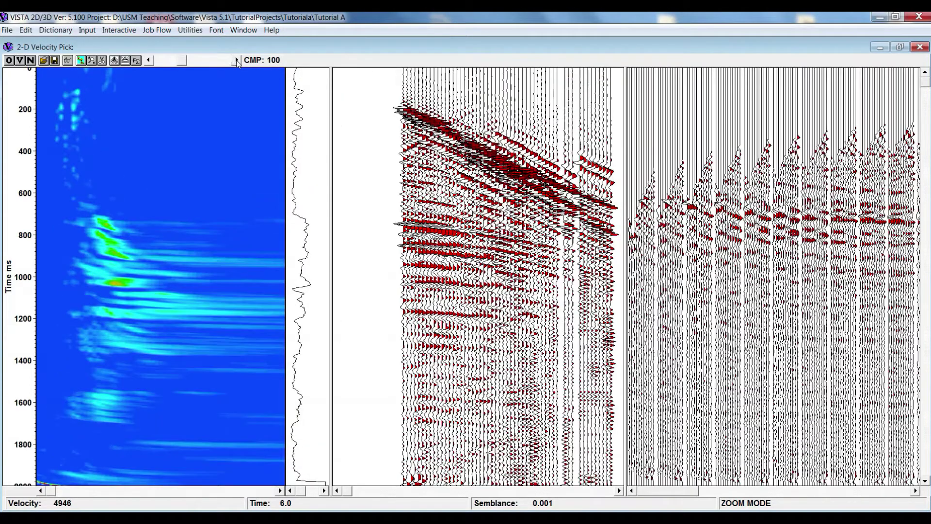
click(237, 61)
click(149, 61)
click(149, 60)
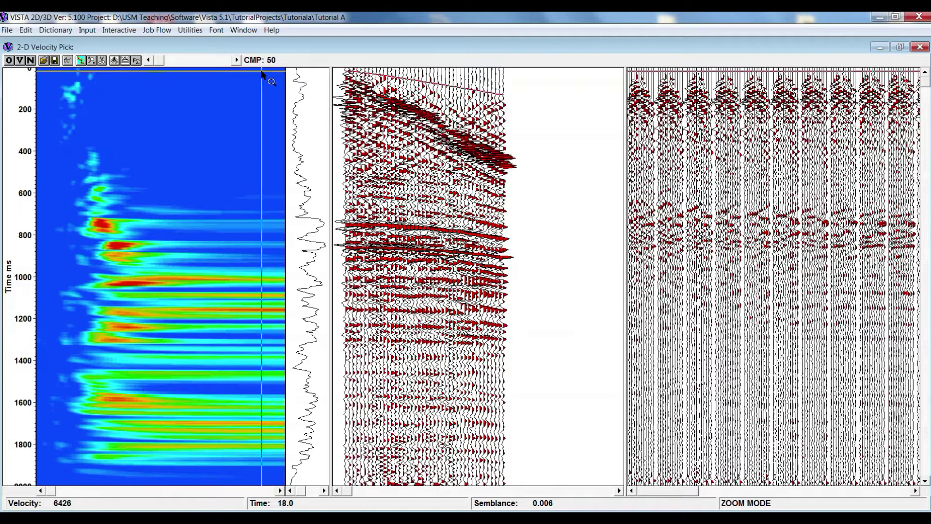
Pick velocities on the CMP 50 semblance at about 90, 750, 850, 1040 and 1240 ms.
click(80, 62)
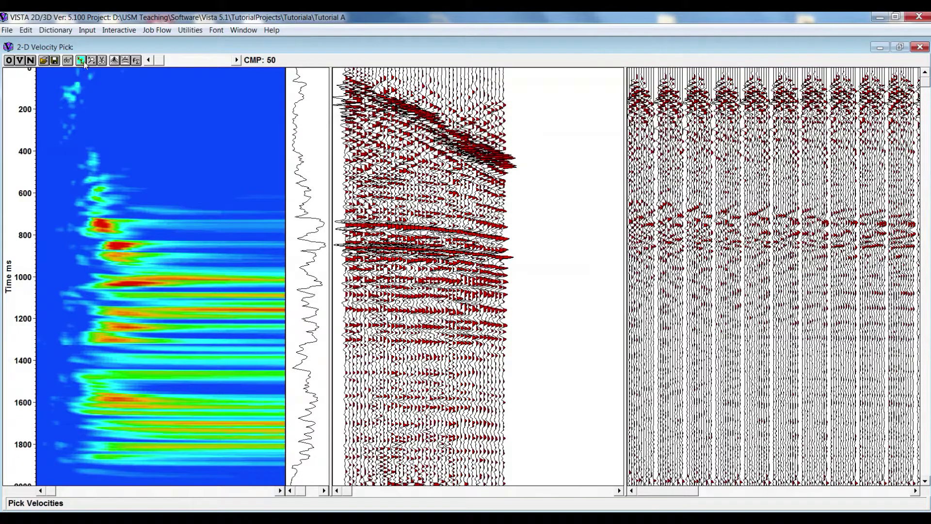
click(76, 86)
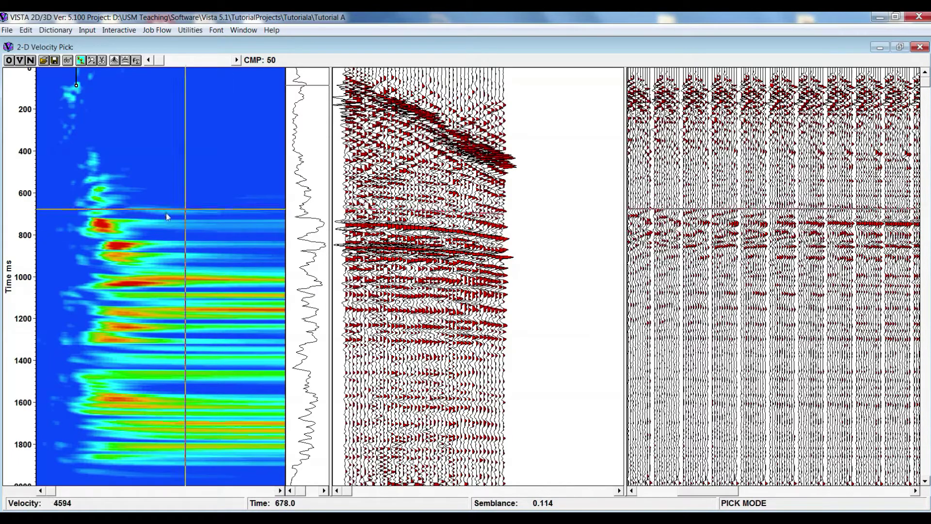
click(106, 224)
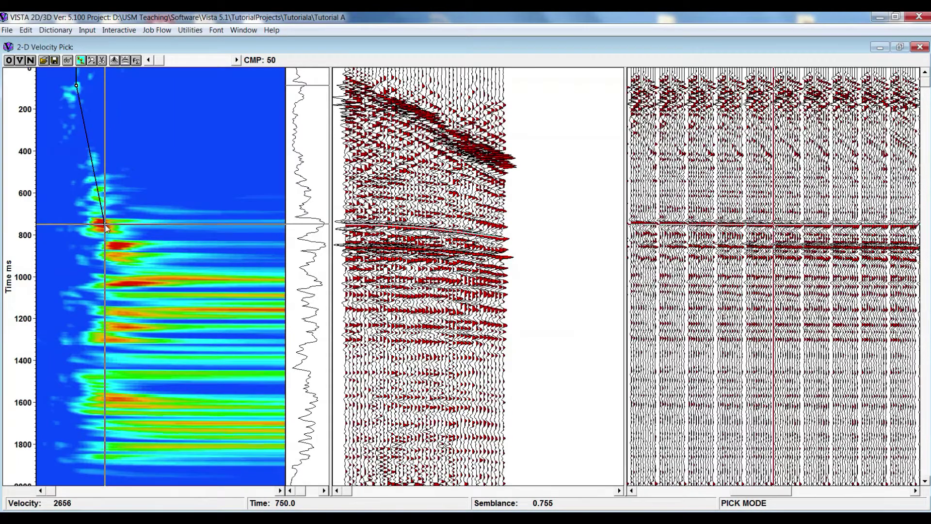
click(115, 246)
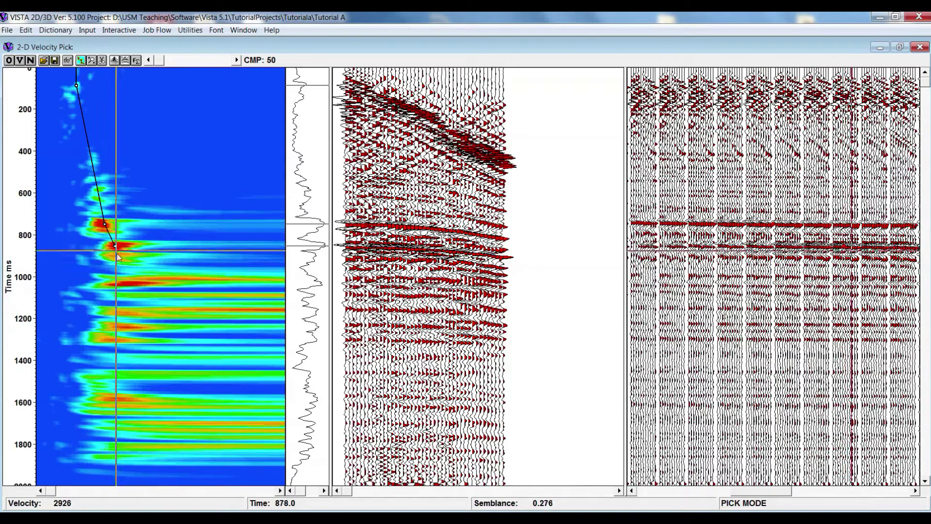
click(123, 284)
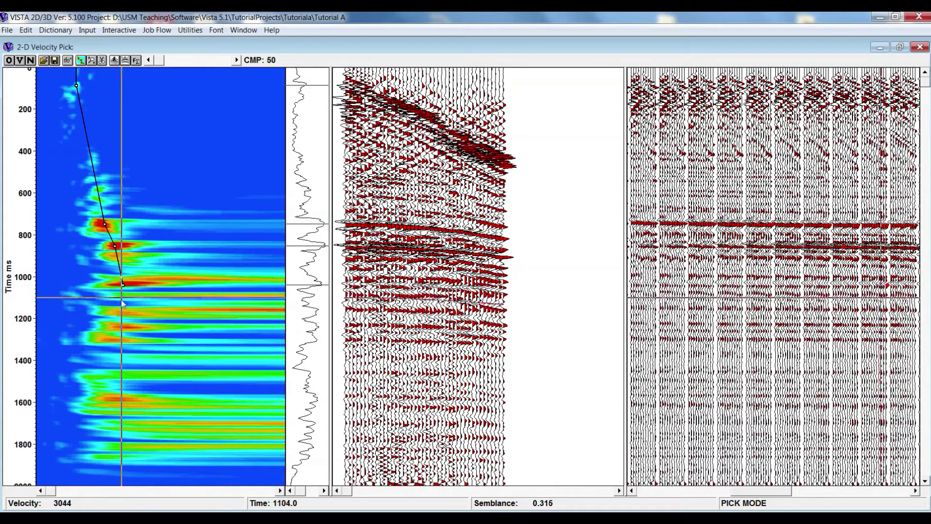
click(124, 326)
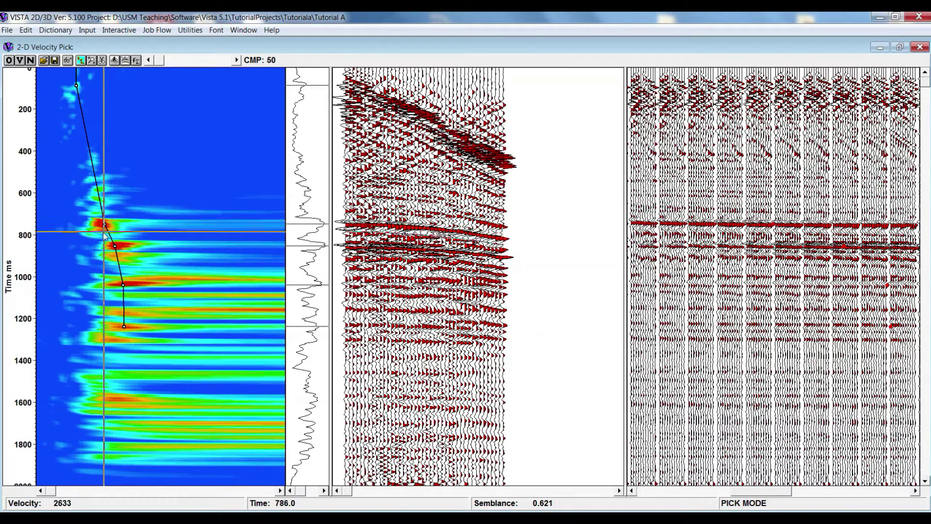
Step ahead to CMP 100, return to CMP 50 and display its gather with NMO correction applied.
click(236, 61)
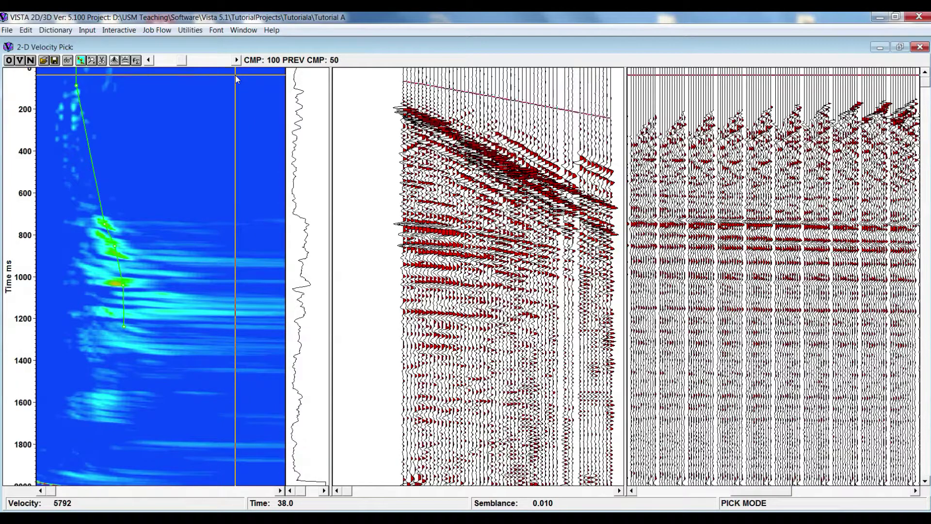
key(Left)
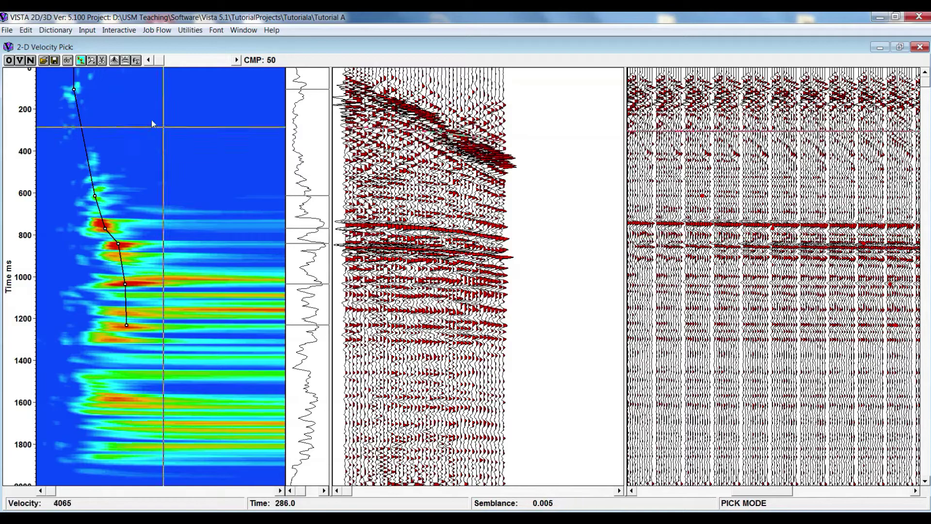
click(125, 60)
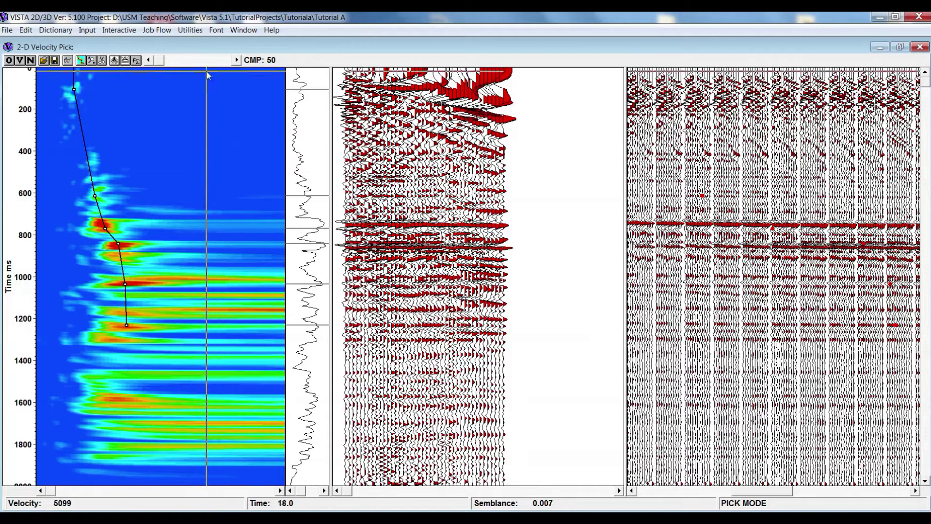
Pick velocities on the CMP 100 semblance at about 112, 770, 835, 1048 and 1180 ms.
click(236, 60)
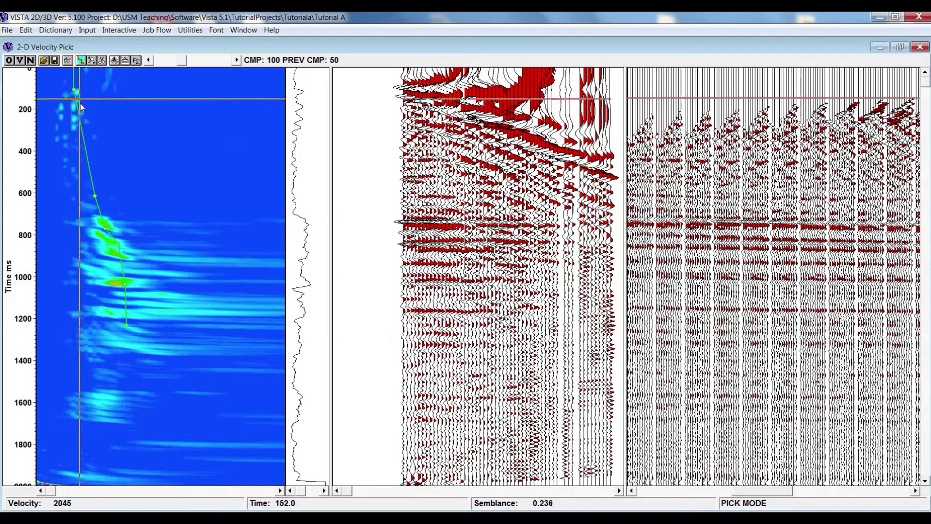
click(126, 323)
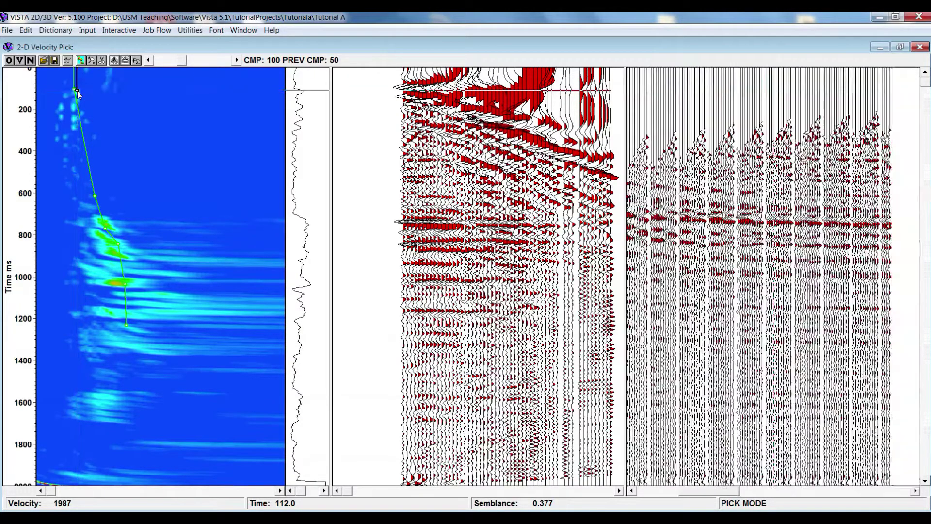
drag(78, 94, 105, 229)
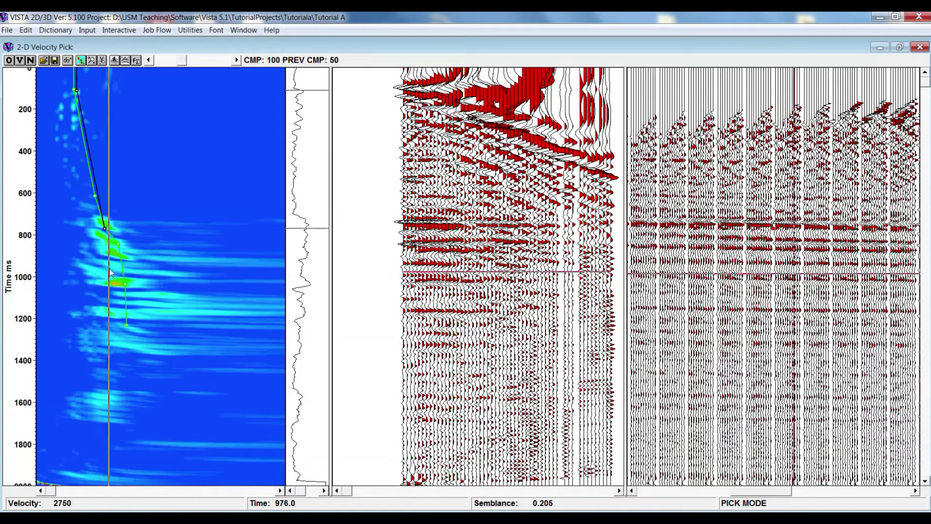
click(108, 242)
click(119, 287)
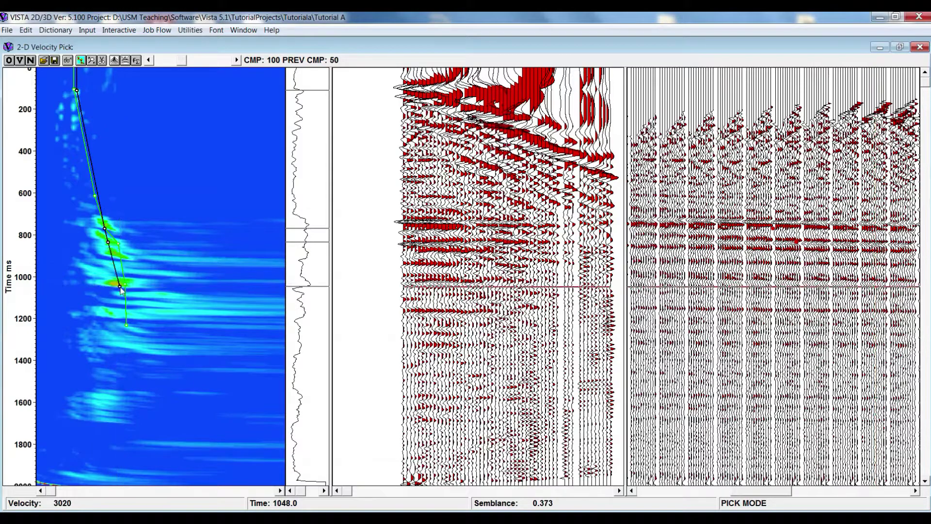
click(113, 314)
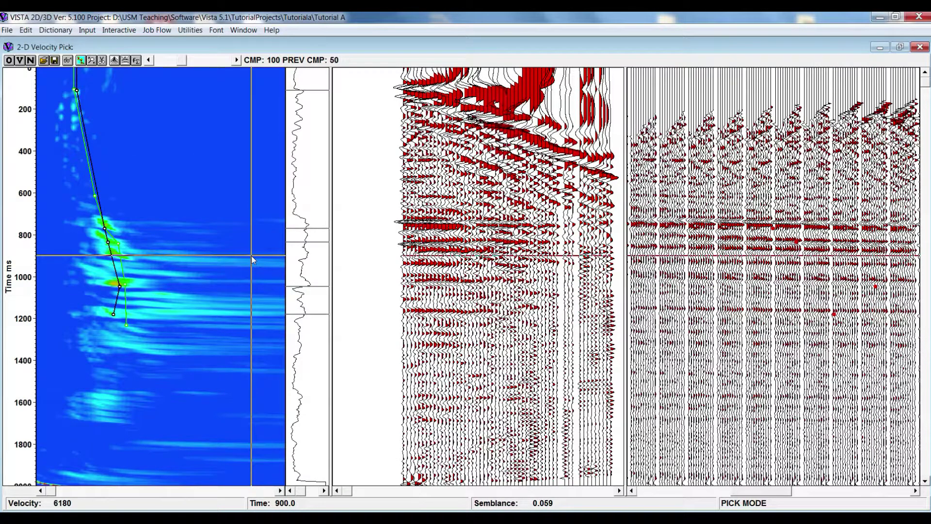
Compare the CMP 100 gather without and with NMO correction, and turn on Auto Apply NMO for the gather.
click(125, 61)
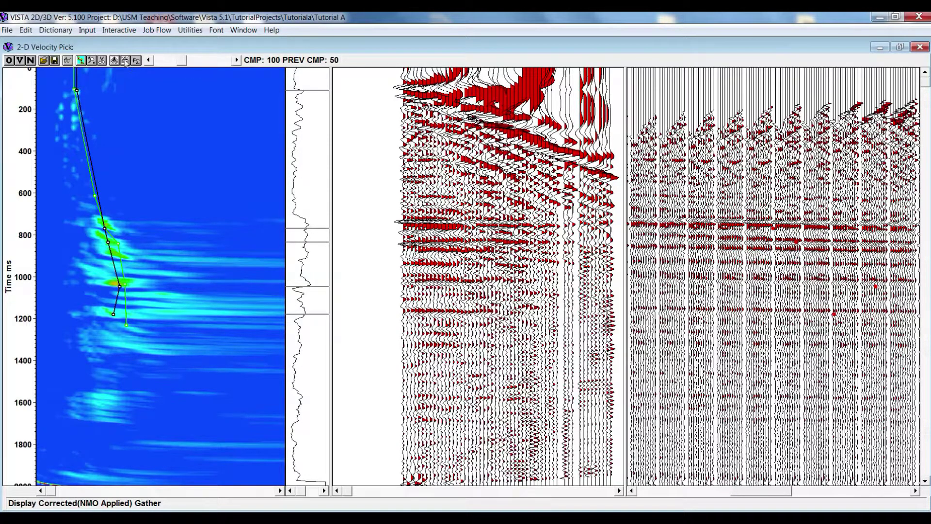
click(125, 61)
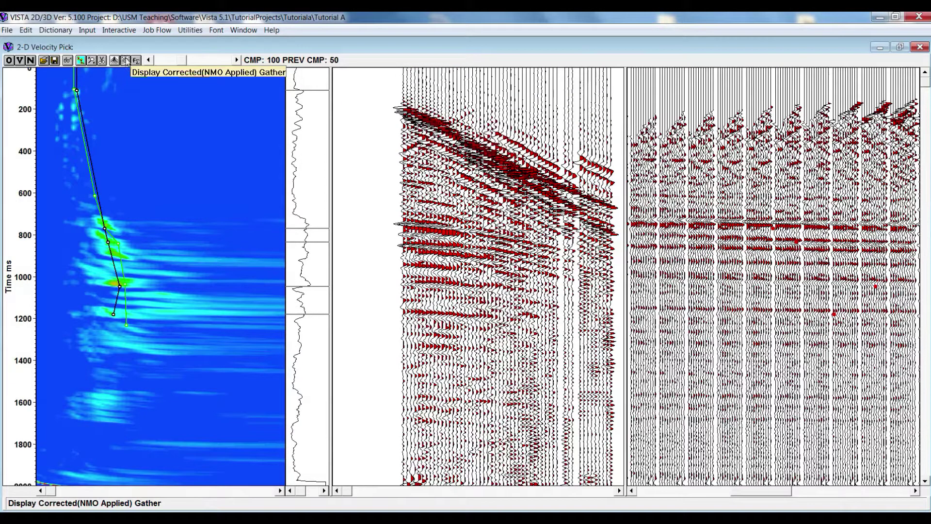
click(125, 62)
right_click(133, 225)
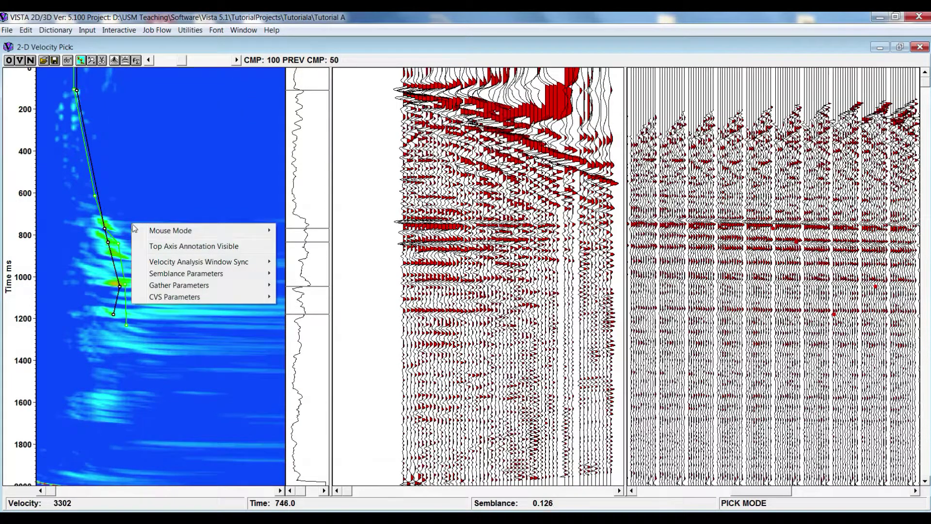
mouse_move(180, 287)
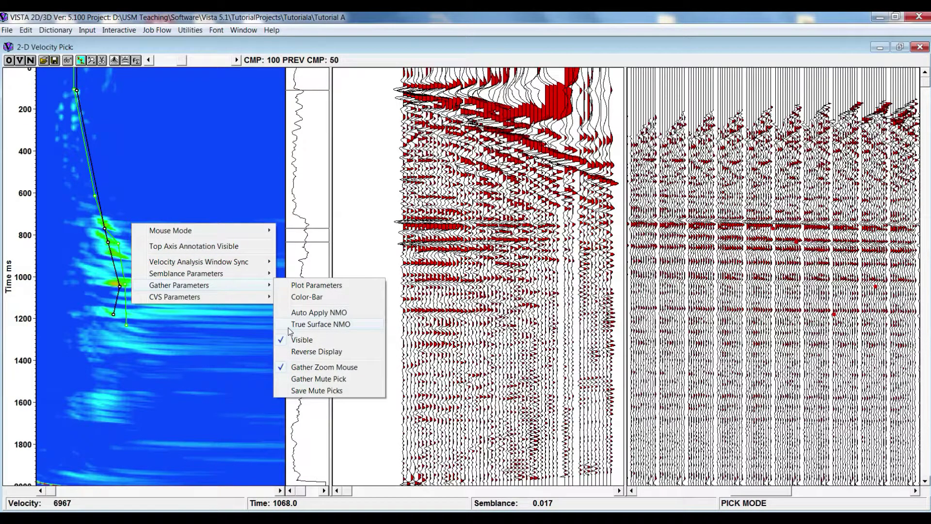
click(304, 314)
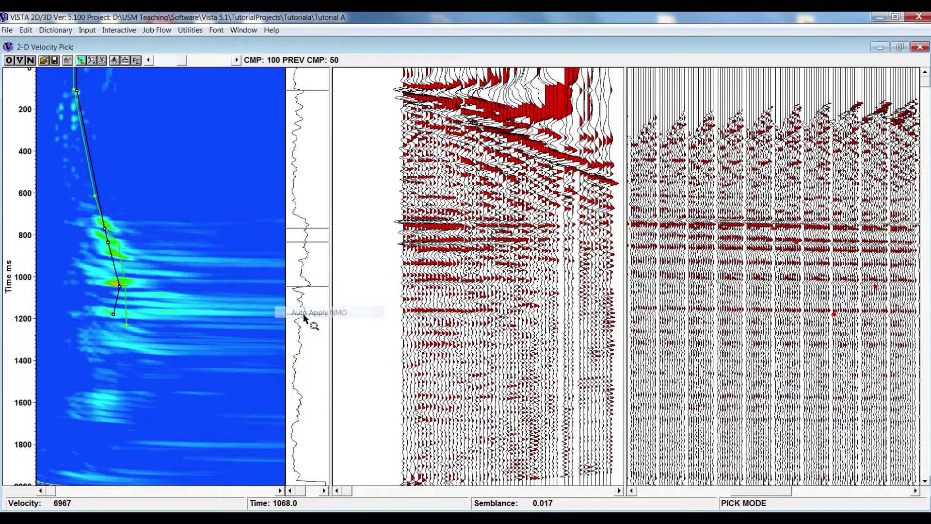
Pick velocities on the CMP 150 semblance at about 20, 750, 858 and 1040 ms.
click(237, 61)
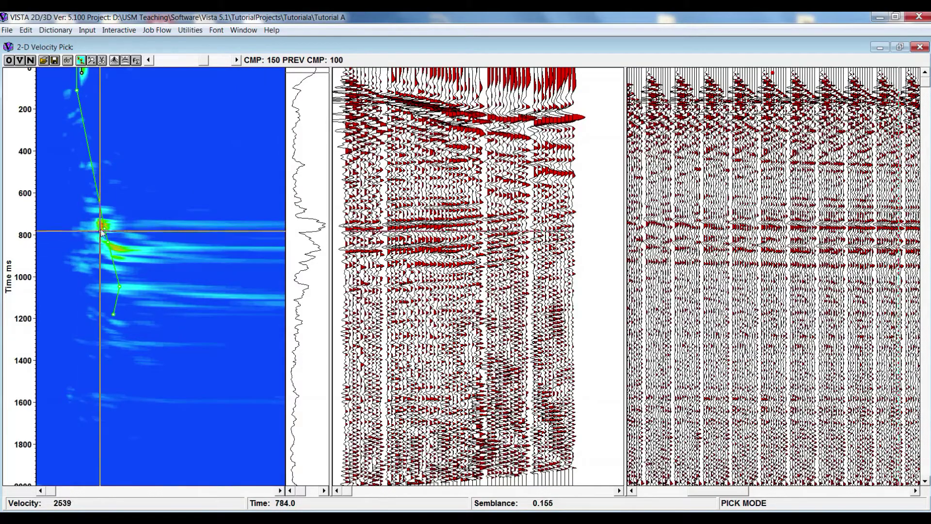
click(102, 226)
click(115, 246)
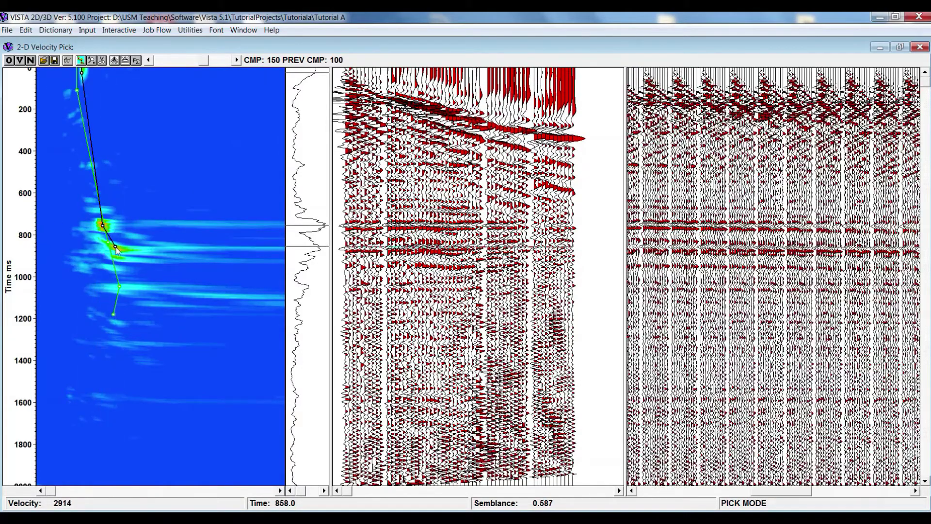
click(124, 287)
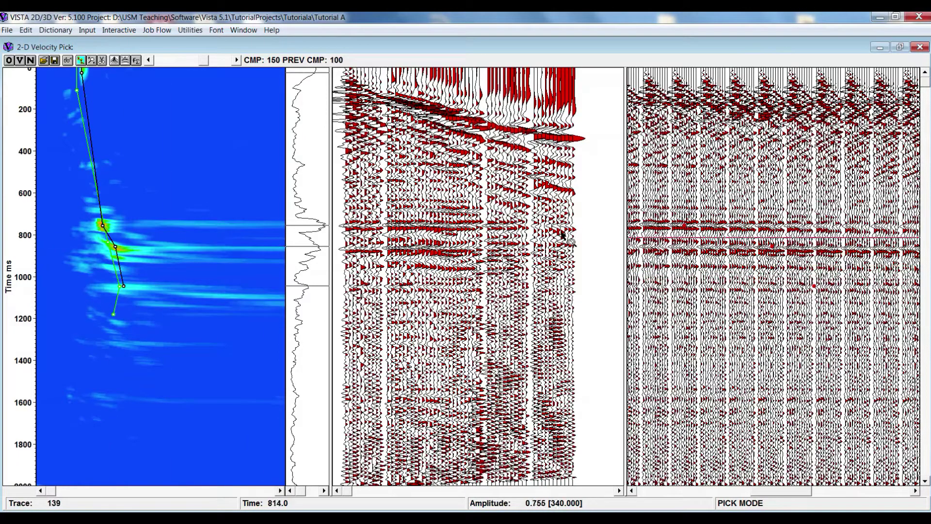
Go back to CMP 50 and delete all of its velocity picks.
click(151, 60)
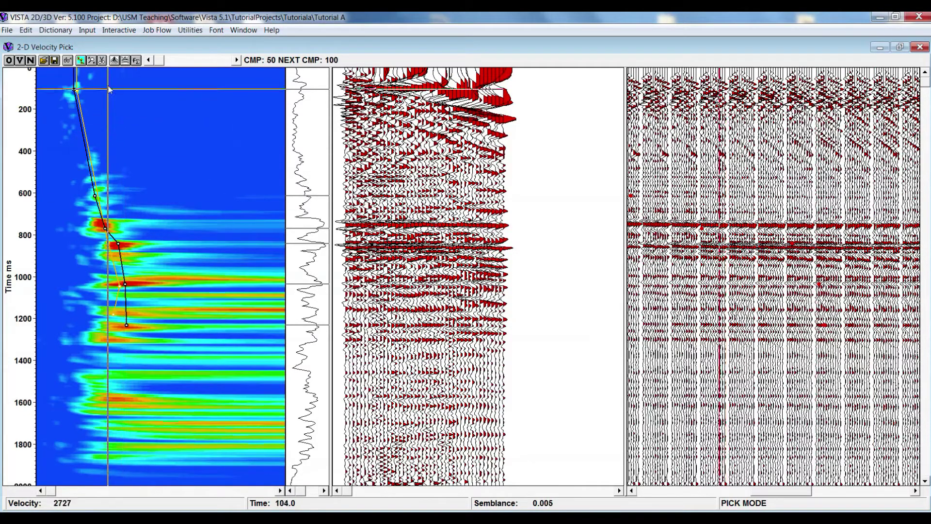
click(102, 60)
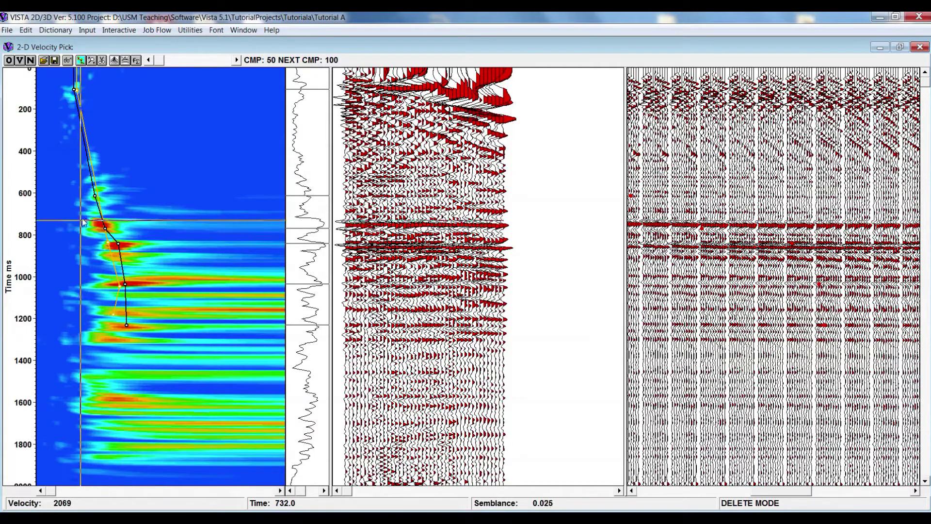
drag(77, 184, 180, 380)
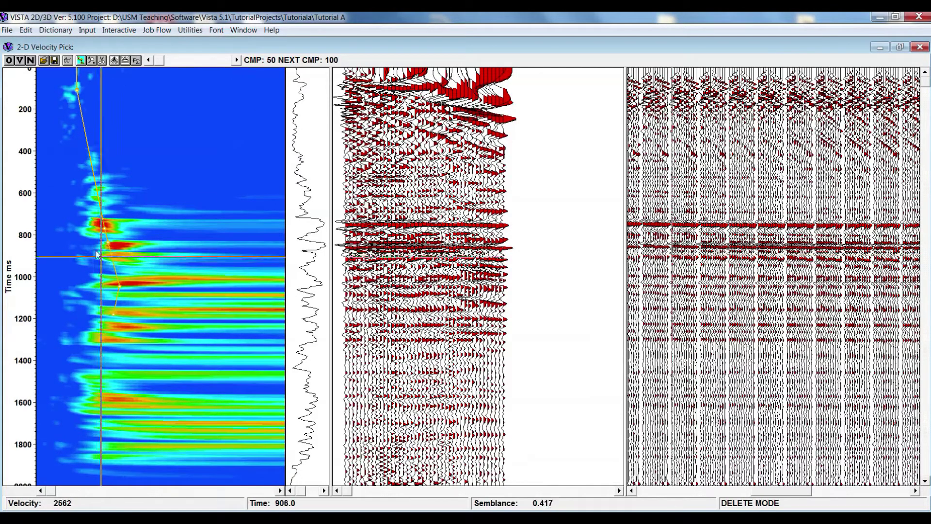
Pick a new velocity function at CMP 50 with points at about 90, 748, 850, 1040 and 1170 ms.
click(92, 59)
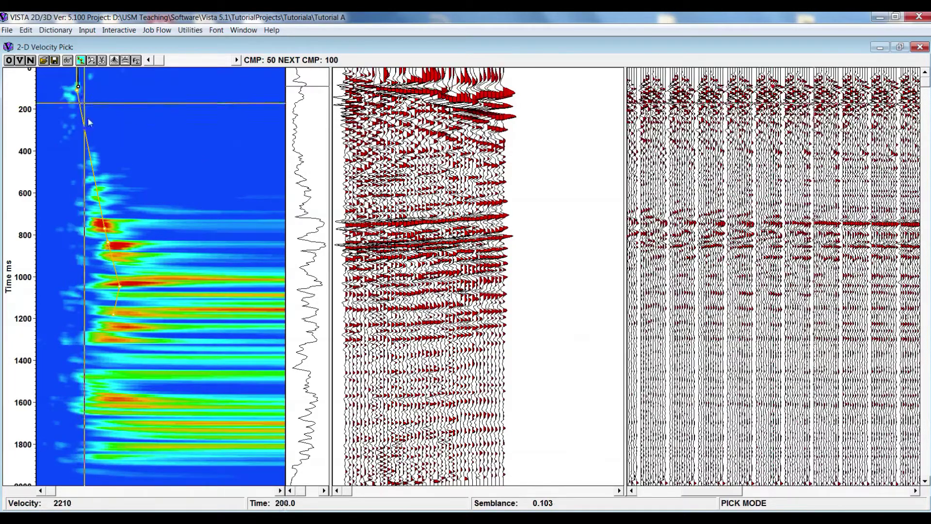
click(100, 224)
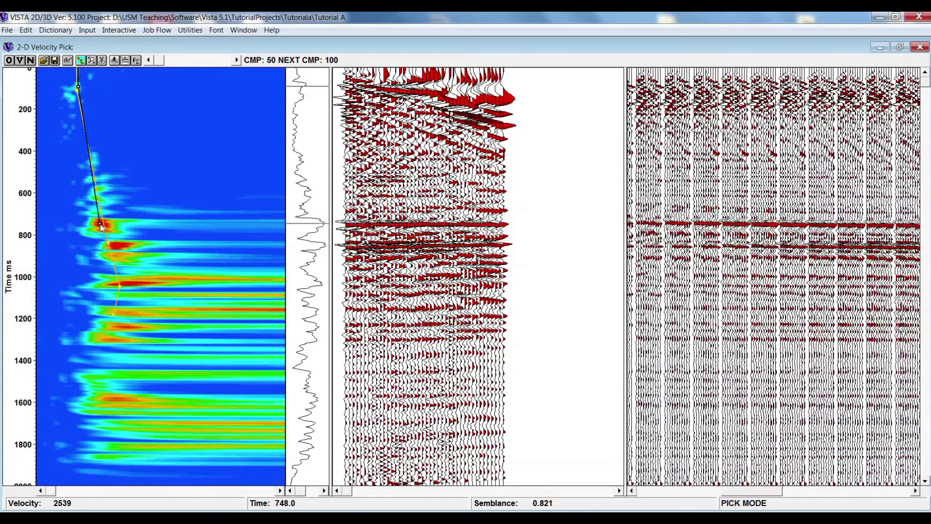
click(113, 245)
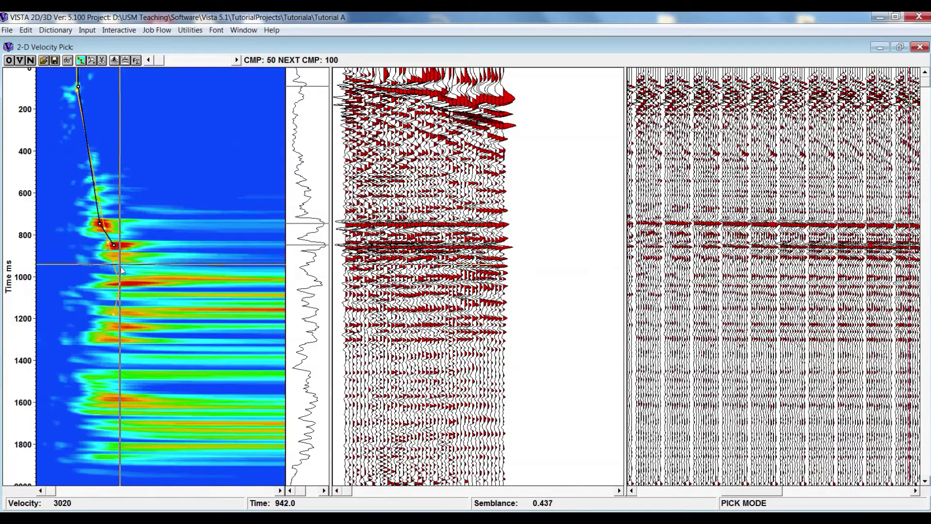
click(126, 285)
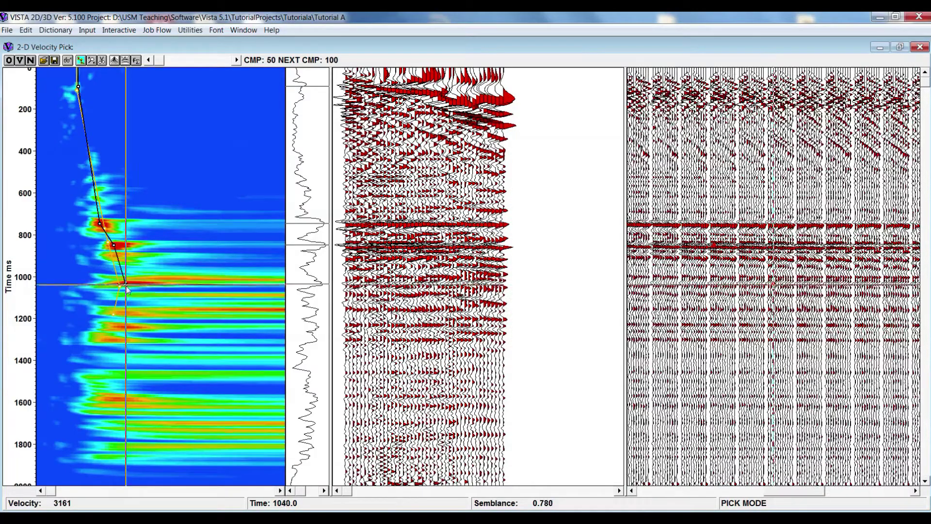
click(124, 314)
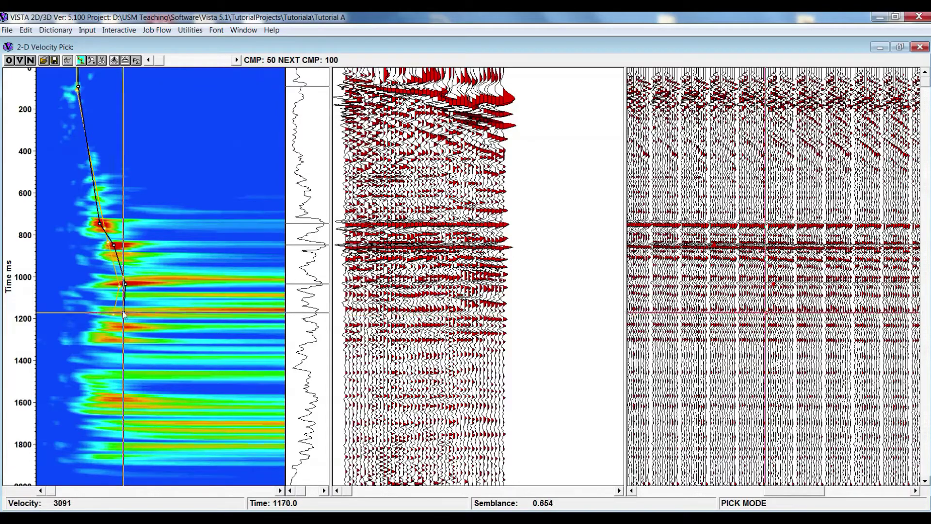
Replace the deepest velocity pick at CMP 100 with a faster one at about 1175 ms.
click(236, 60)
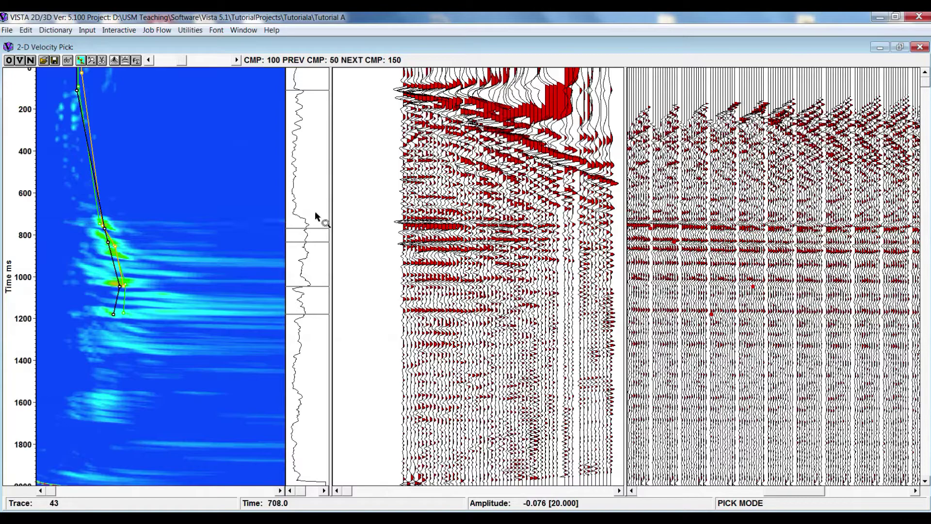
right_click(115, 316)
click(124, 313)
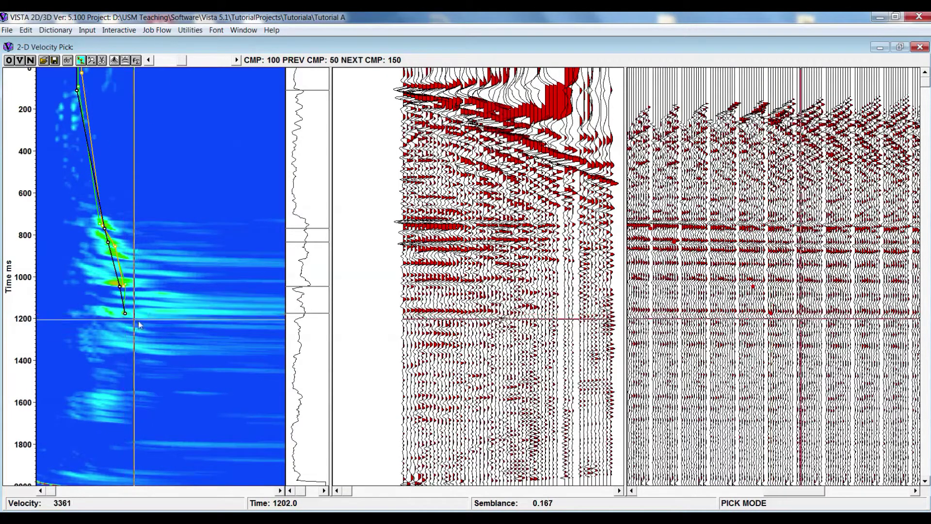
Add a deeper velocity pick at about 1245 ms to CMP 150 and display the picked velocities as a color section.
click(236, 60)
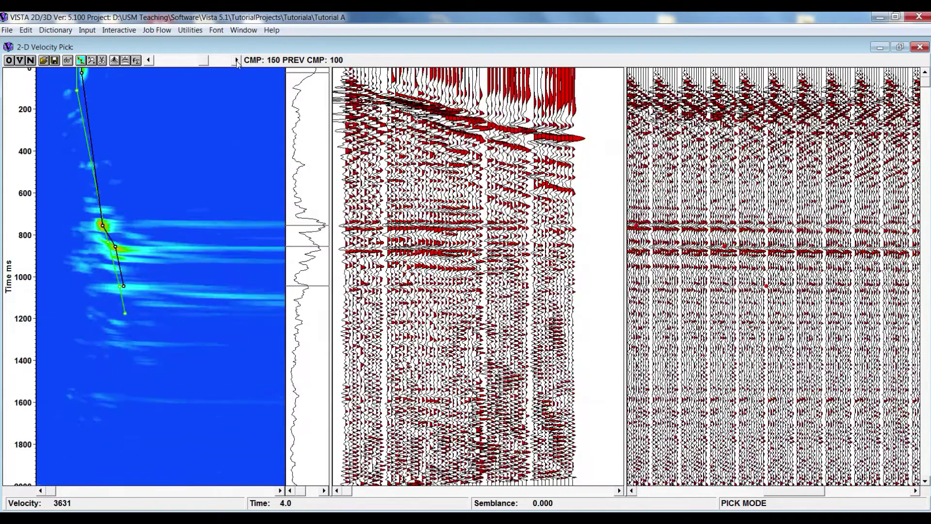
click(124, 328)
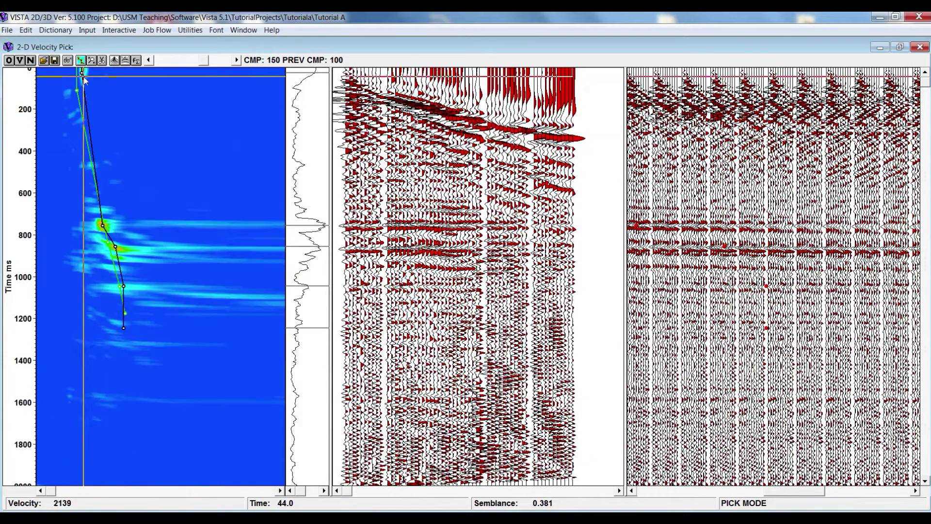
click(21, 61)
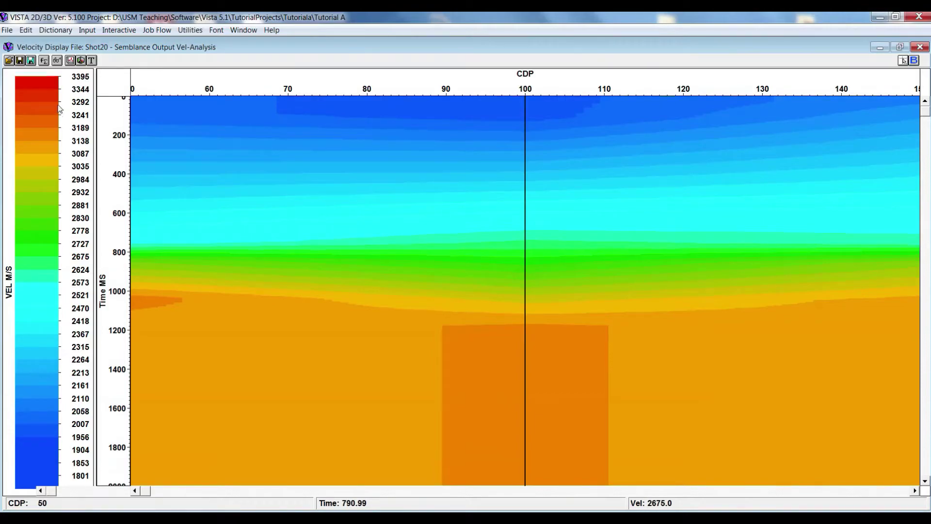
Show the velocity function graph for CMP 50 and hide the next and previous CMP velocity curves.
click(70, 61)
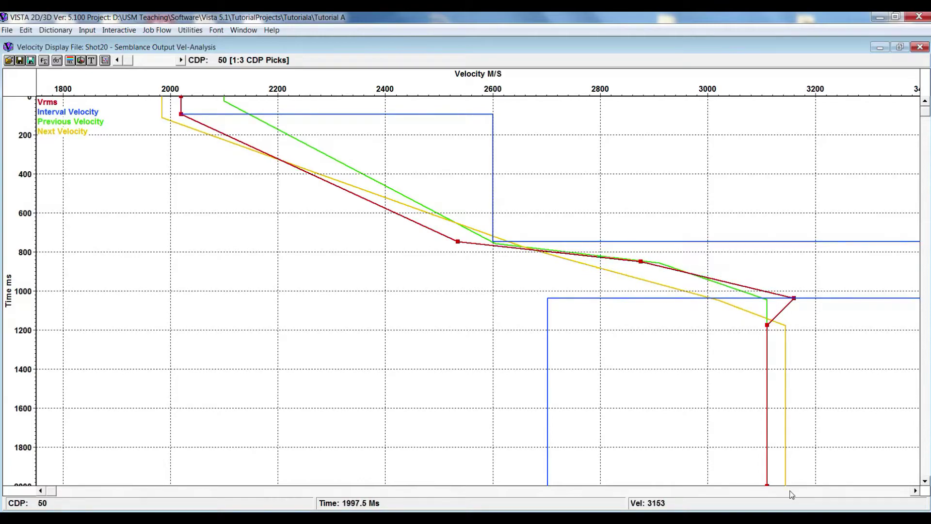
right_click(95, 171)
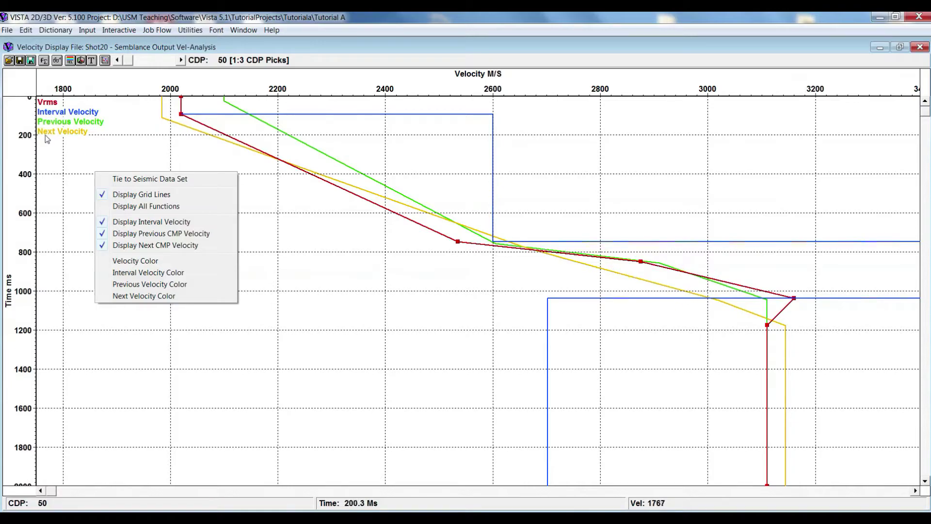
click(105, 248)
right_click(89, 186)
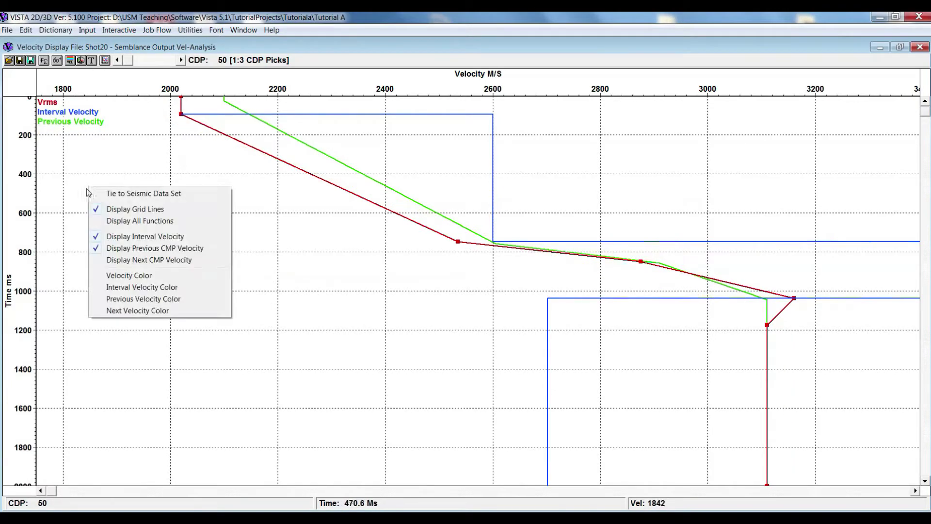
click(97, 249)
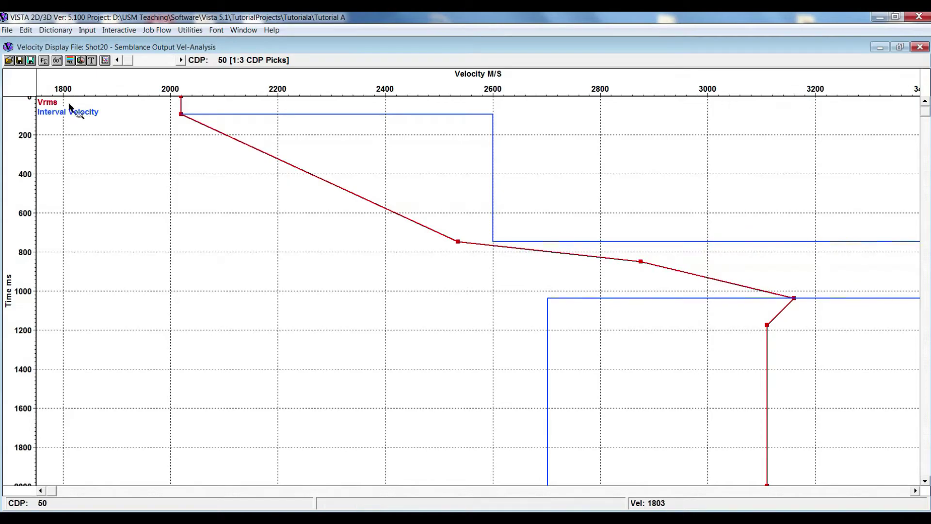
View the time-velocity pairs as a text listing and inspect the velocity model as a 3D display from several angles.
click(92, 62)
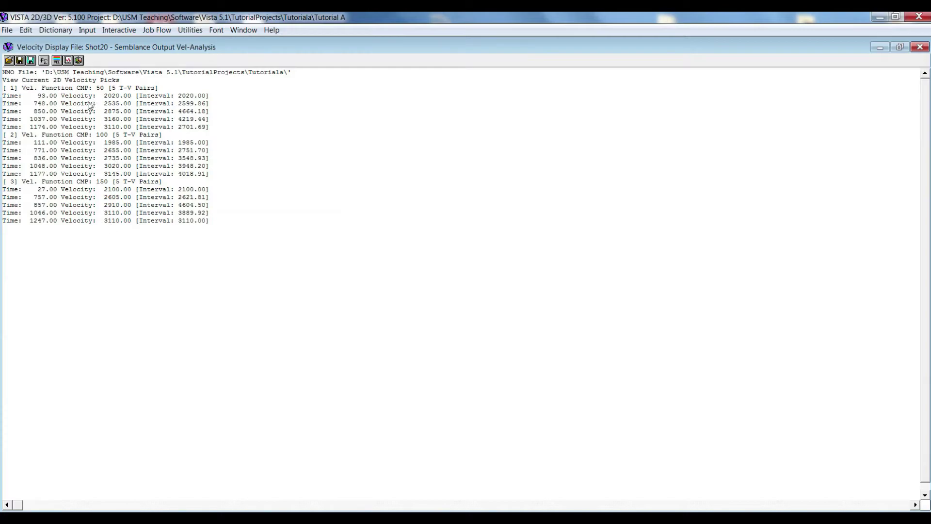
click(79, 60)
mouse_move(516, 410)
mouse_down()
mouse_move(459, 345)
mouse_move(460, 325)
mouse_move(497, 324)
mouse_move(426, 318)
mouse_move(434, 315)
mouse_up()
drag(636, 344, 292, 320)
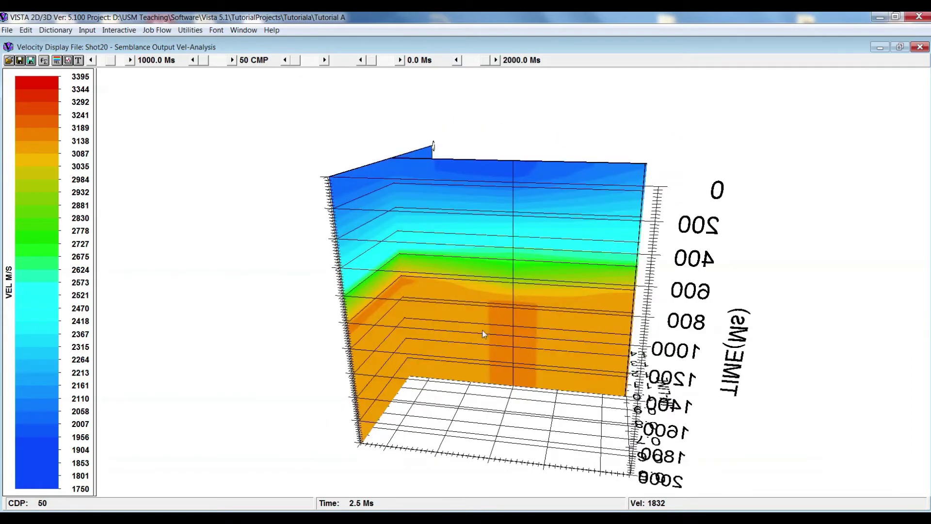
drag(483, 332, 365, 361)
drag(548, 413, 532, 438)
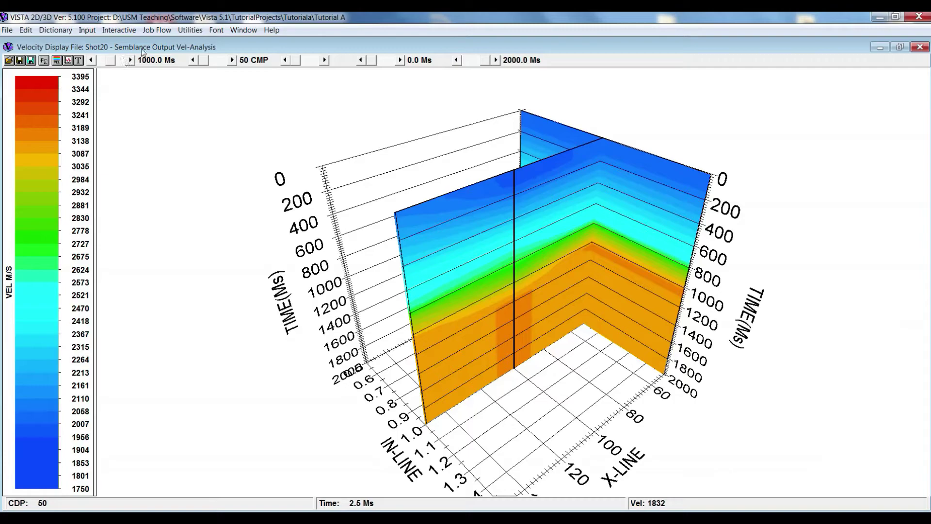
Close the project data list and tile the velocity pick and 3D velocity display windows vertically.
click(247, 31)
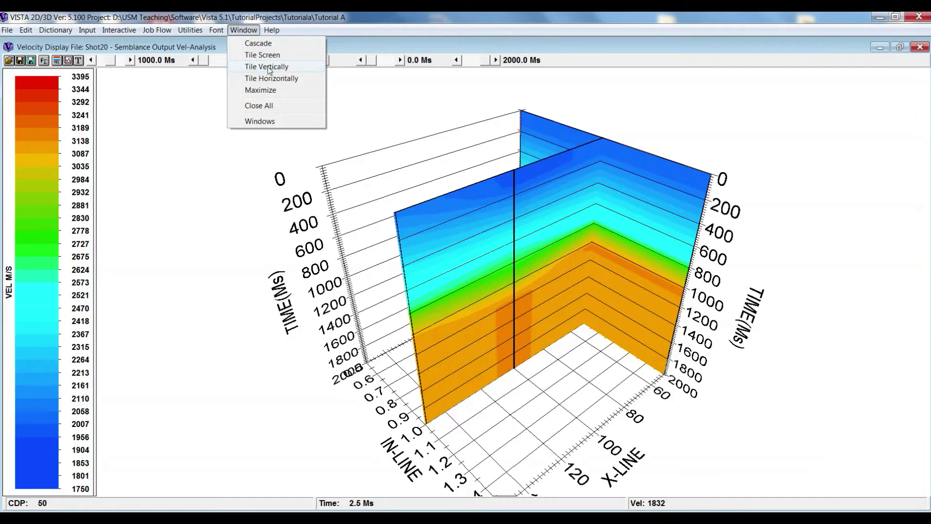
click(268, 71)
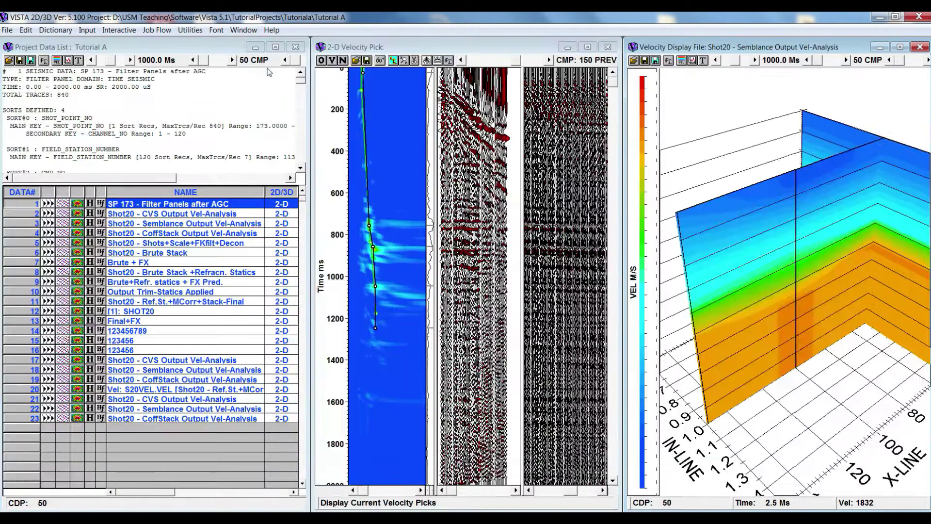
click(300, 44)
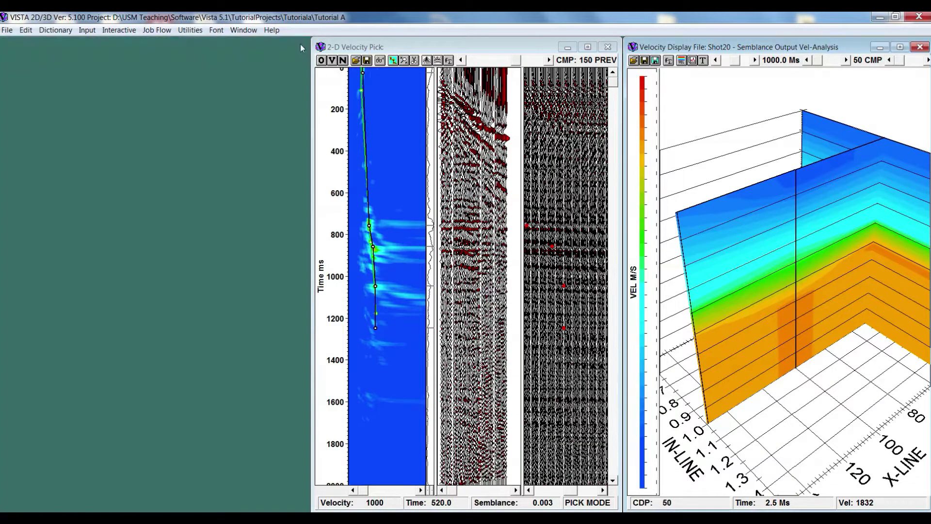
click(243, 34)
click(268, 67)
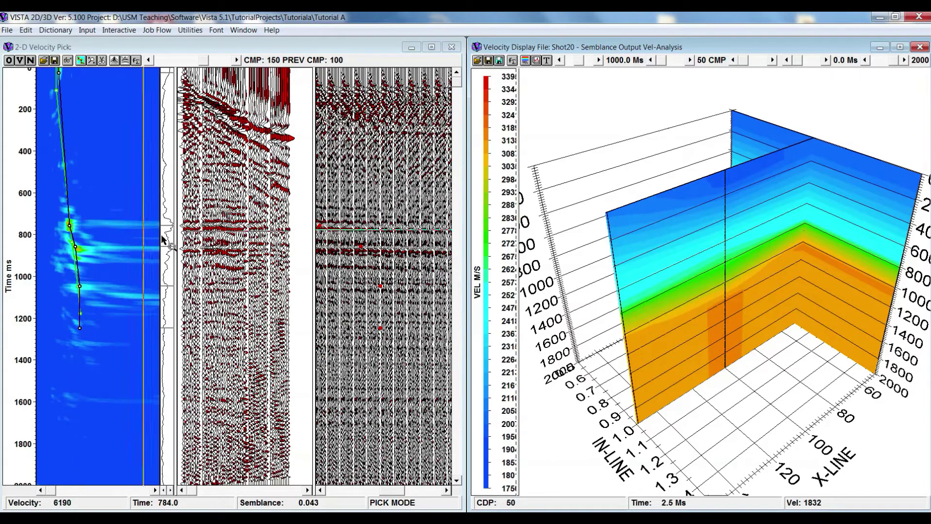
drag(640, 288, 597, 227)
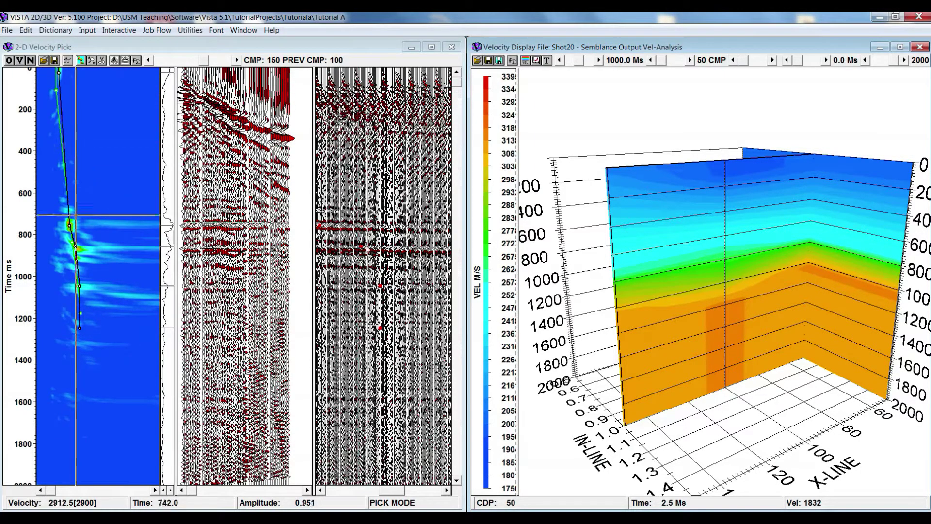
Hide the CVS display in the velocity pick window, keeping the semblance and gather displays.
click(13, 62)
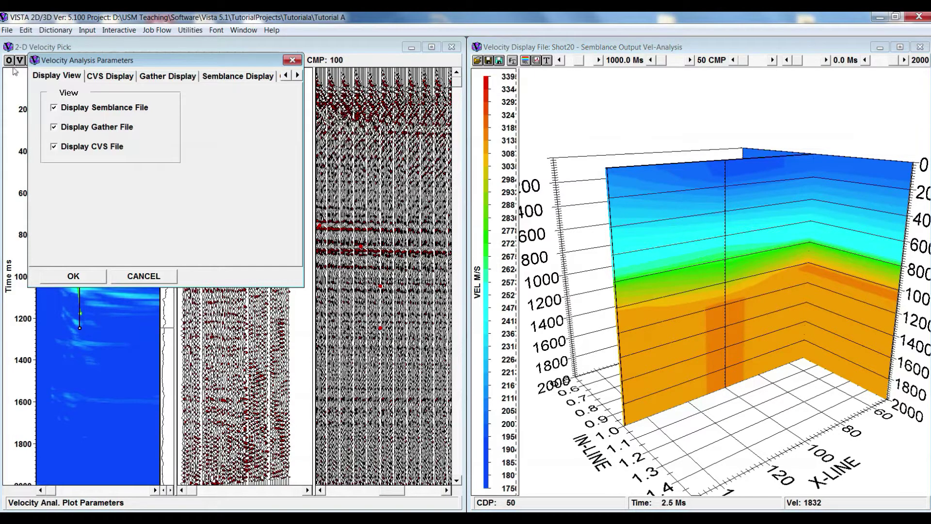
click(62, 147)
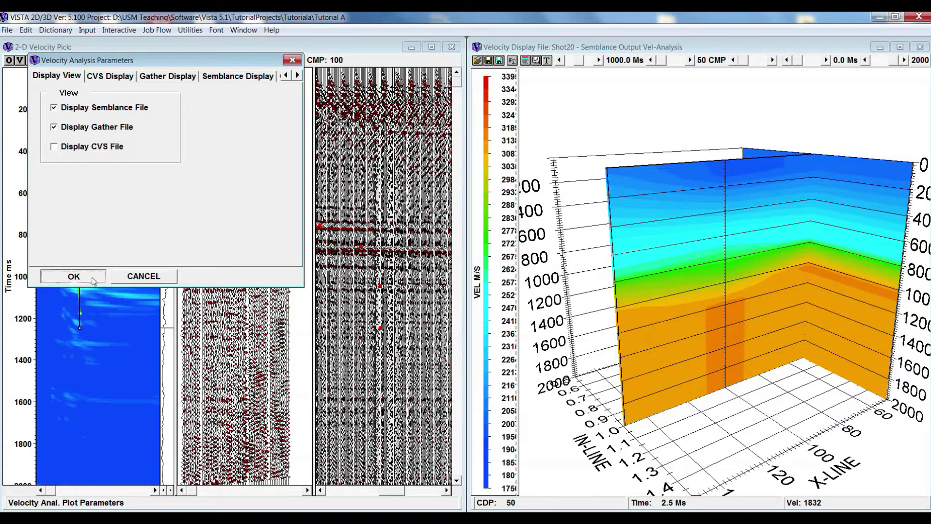
click(73, 276)
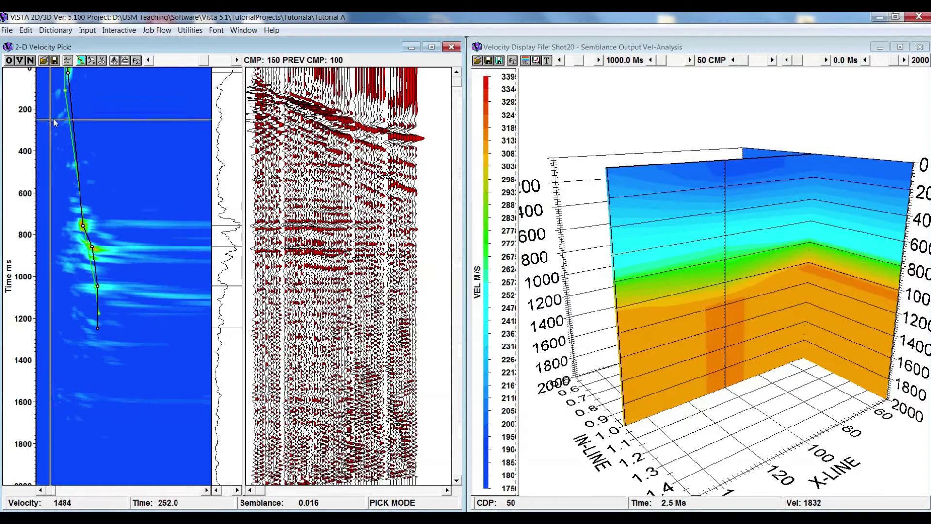
Delete the CMP 150 velocity picks below the shallowest one and refresh the velocity viewer.
click(92, 61)
click(102, 60)
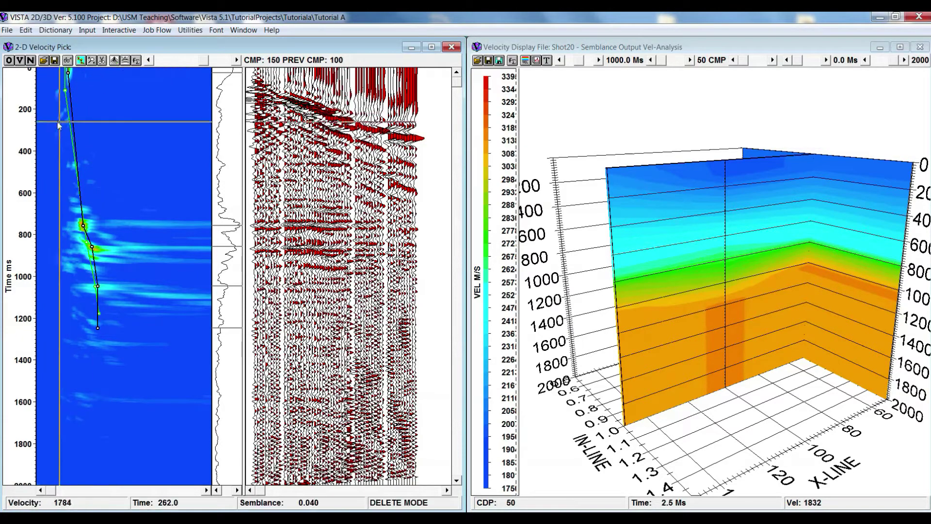
click(95, 239)
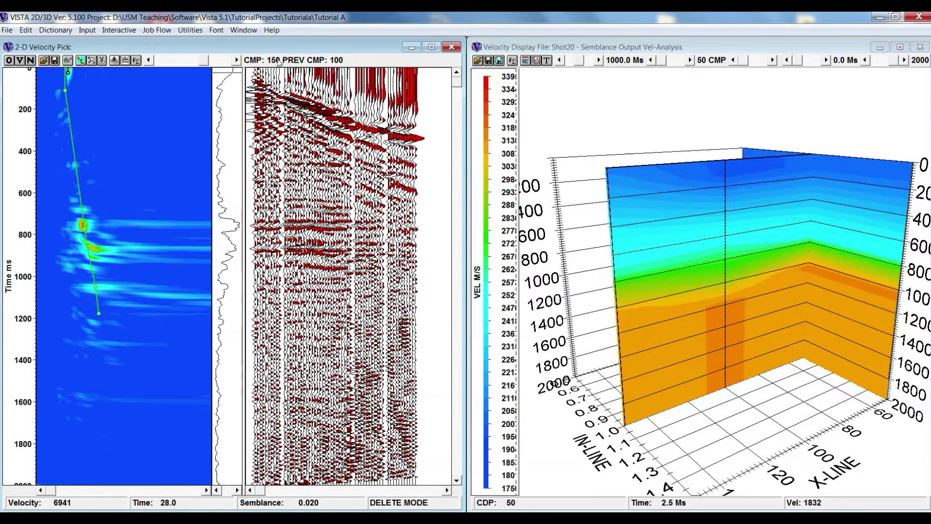
right_click(106, 176)
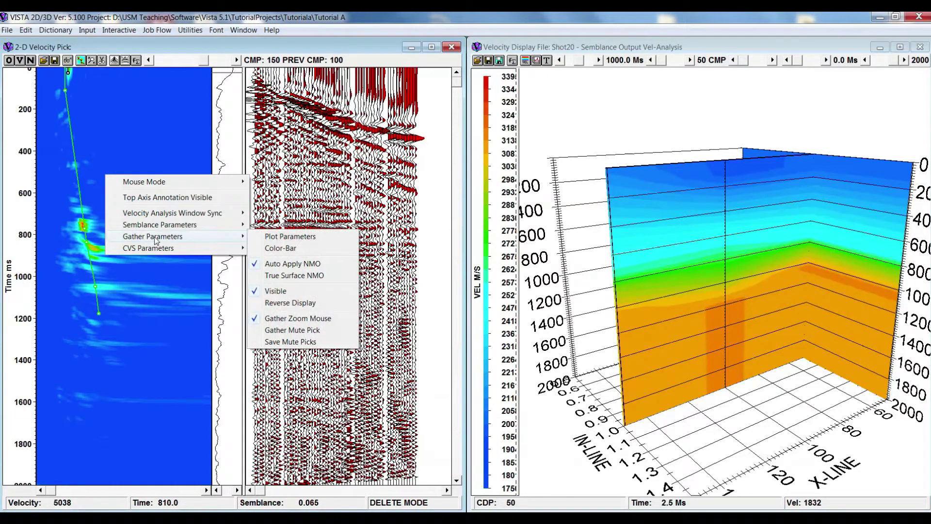
mouse_move(162, 238)
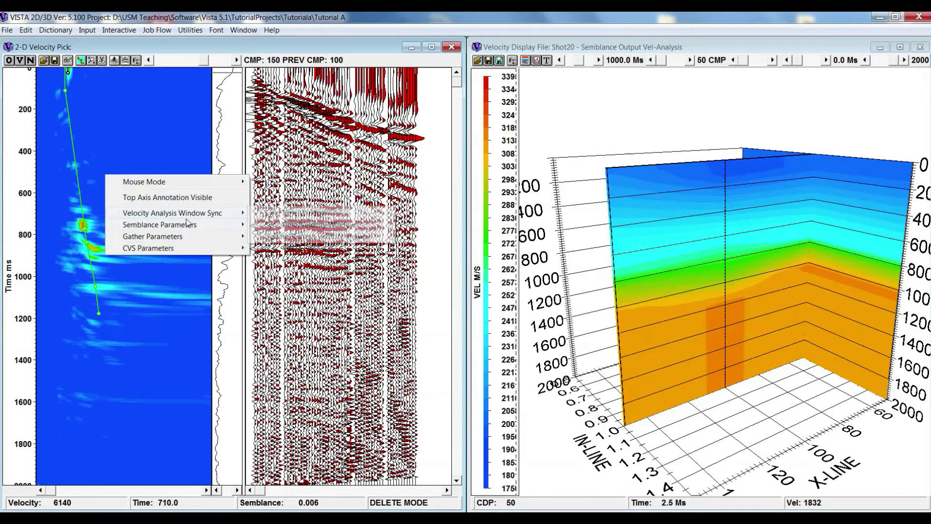
mouse_move(186, 225)
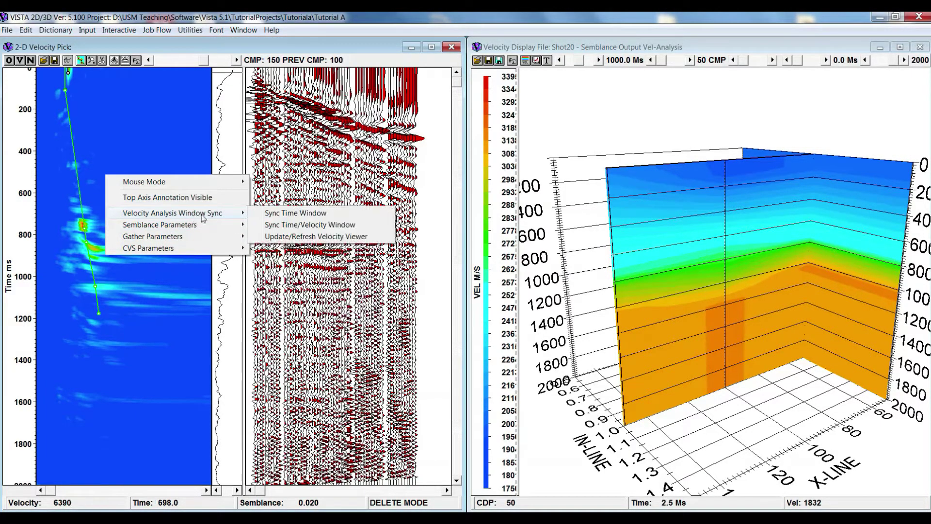
click(295, 238)
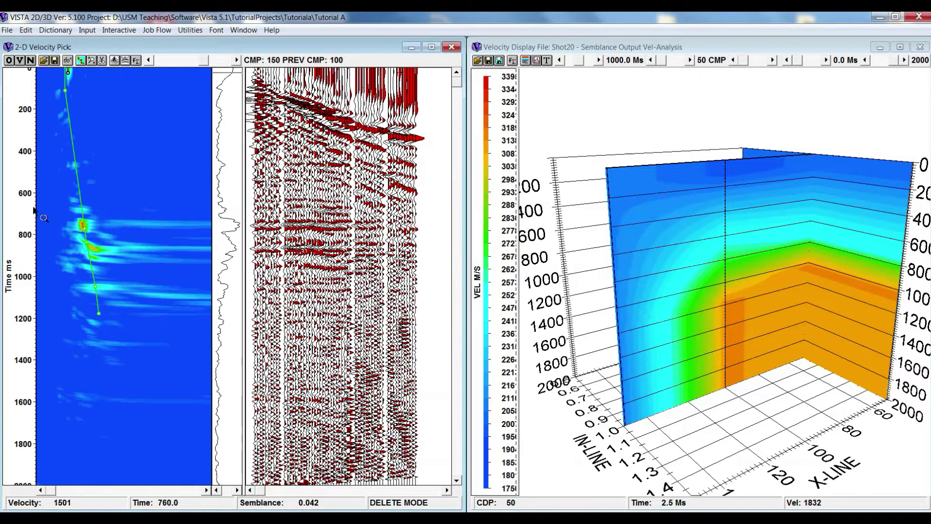
Delete all velocity picks at CMP 50, refresh the velocity viewer and inspect the 3D velocity model.
click(149, 60)
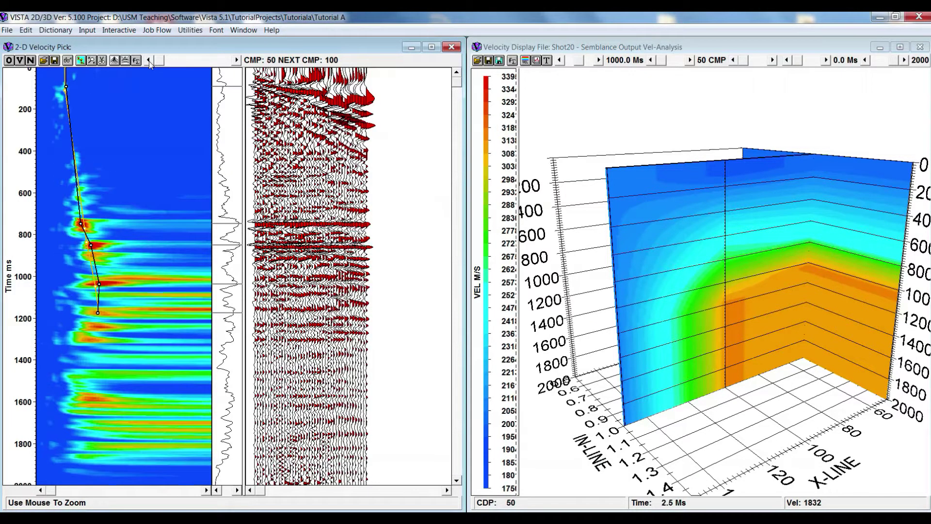
click(102, 60)
drag(37, 68, 132, 385)
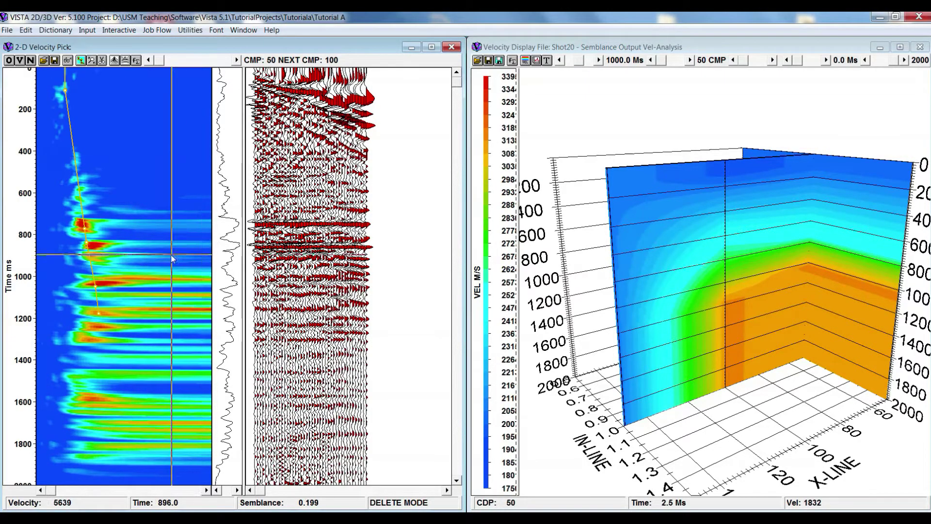
right_click(161, 239)
mouse_move(271, 277)
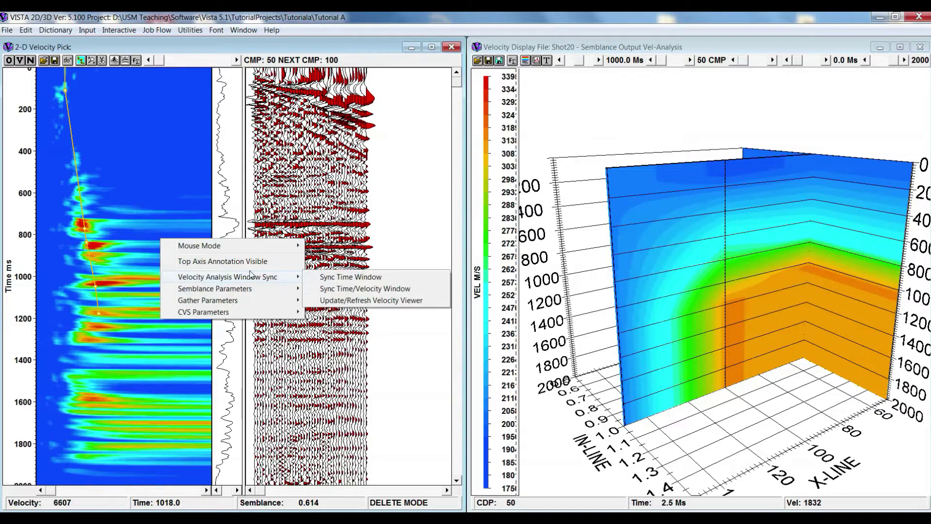
click(349, 301)
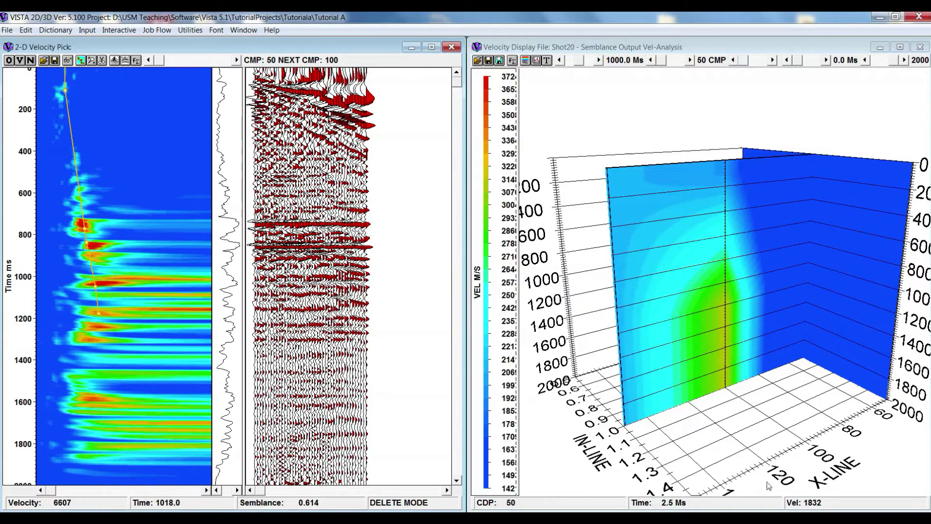
click(724, 489)
drag(722, 468, 588, 447)
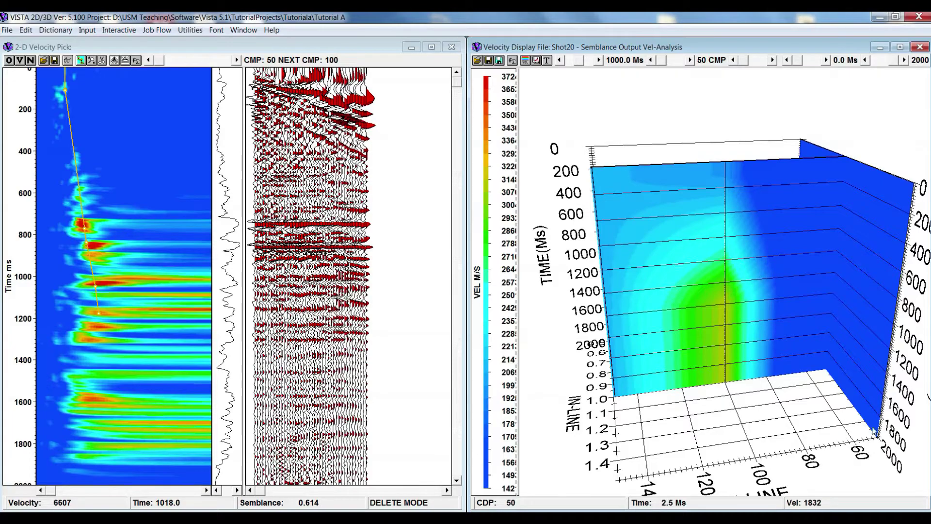
Pick a new velocity function at CMP 50 at about 100, 765, 820, 1010 and 1300 ms and refresh the velocity viewer.
click(81, 60)
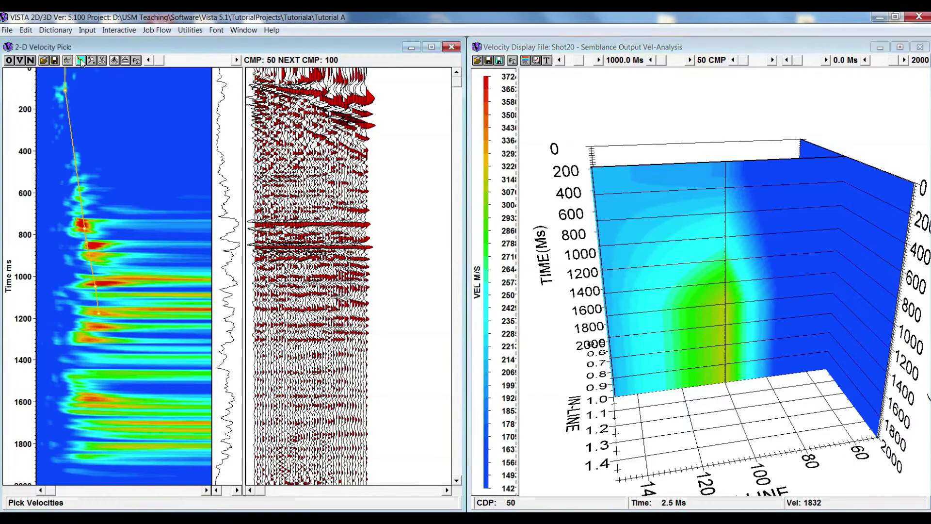
click(62, 89)
click(80, 227)
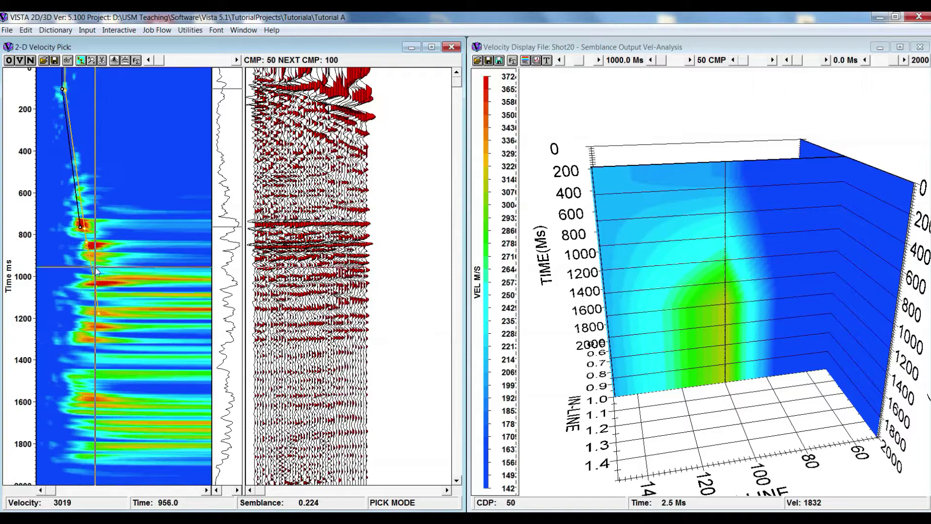
click(91, 239)
click(97, 278)
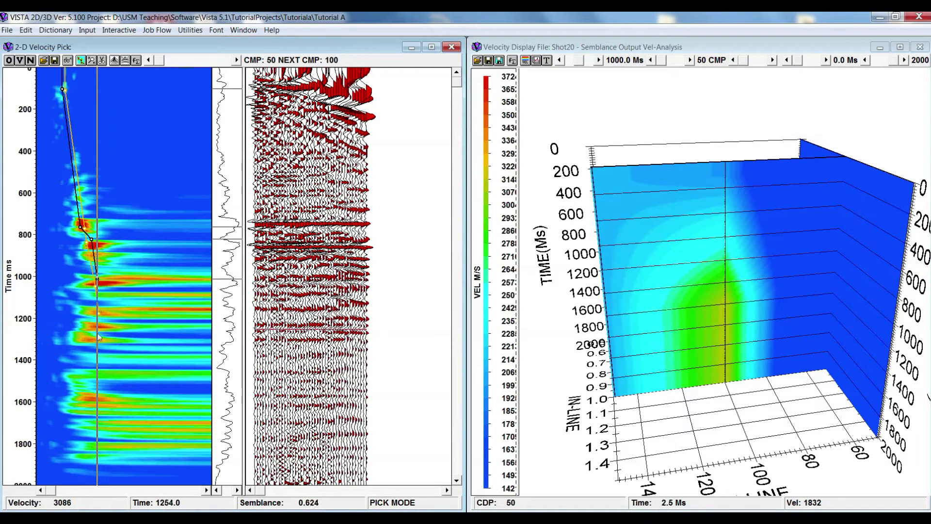
click(97, 339)
right_click(140, 220)
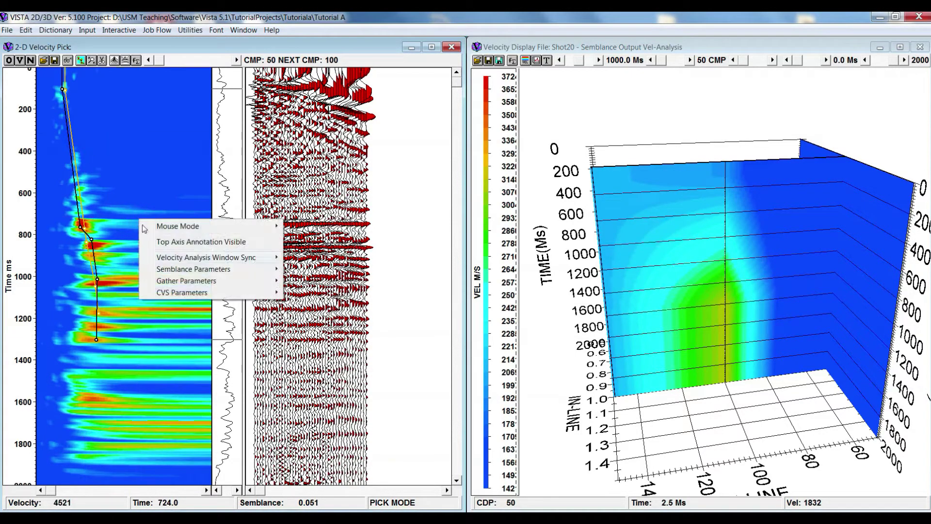
mouse_move(184, 260)
click(312, 282)
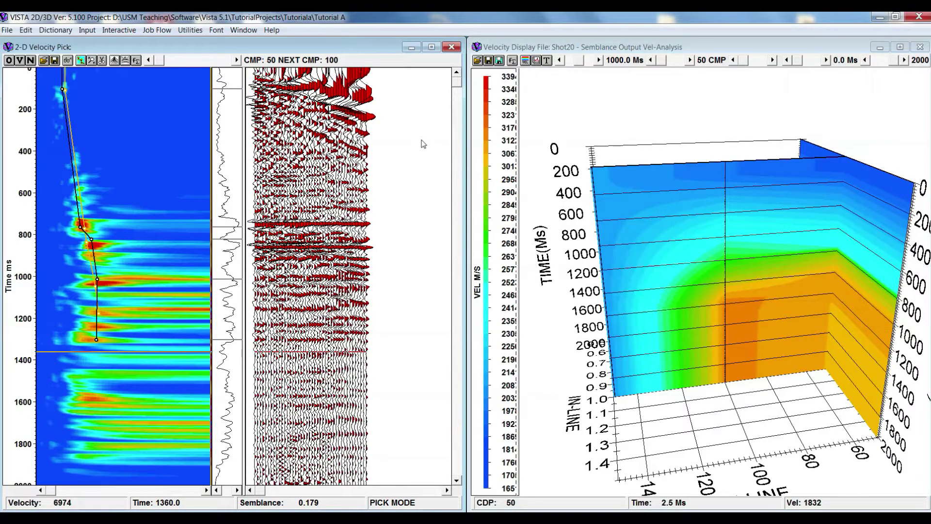
Close the velocity display, maximize the velocity pick window and go to CMP 150.
click(919, 47)
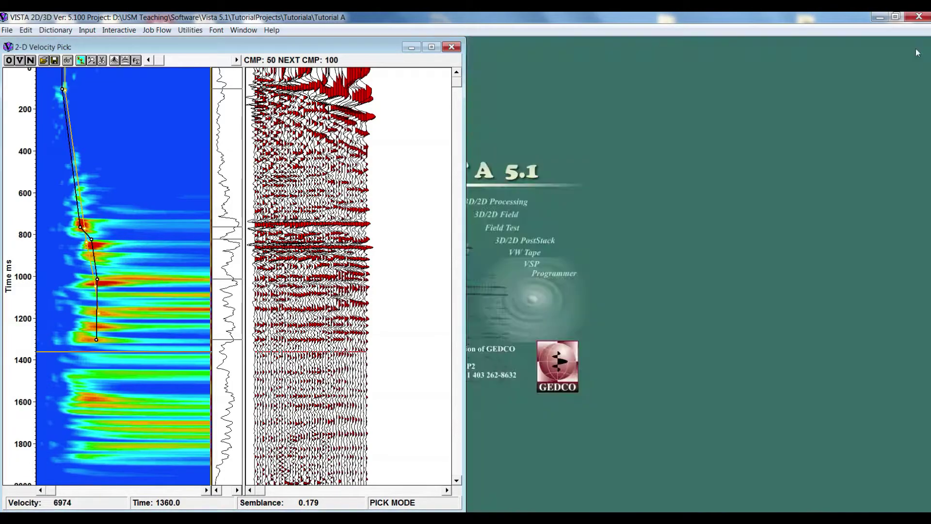
click(431, 47)
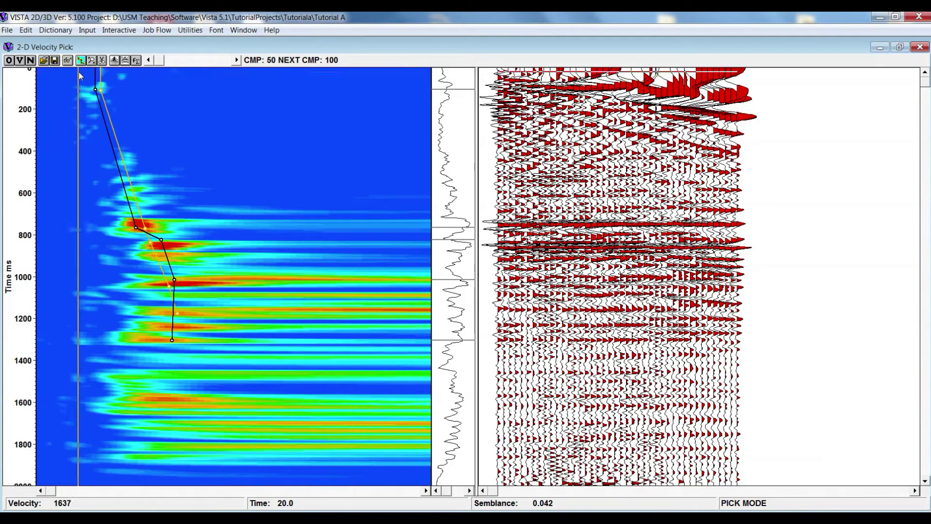
click(237, 60)
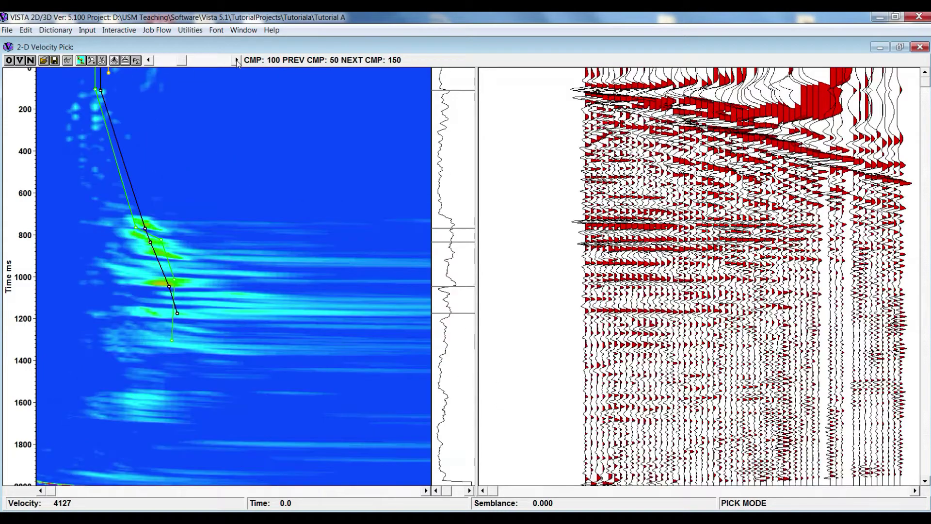
click(237, 60)
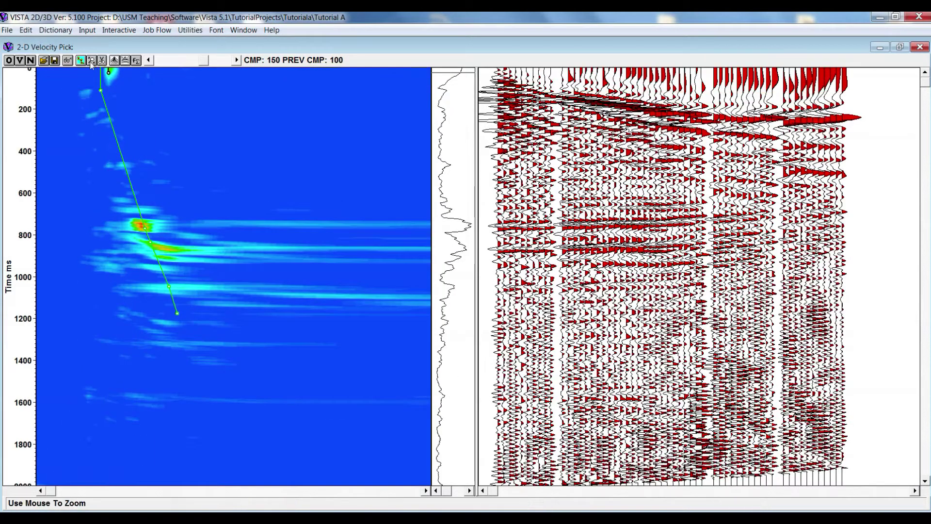
Add velocity picks at CMP 150 at about 735 and 1060 ms and check the section in the velocity display.
click(140, 221)
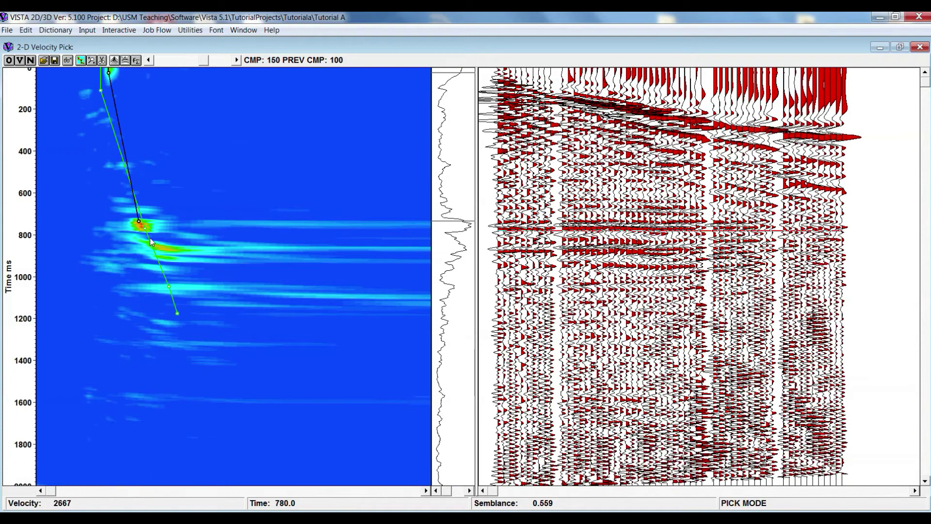
click(169, 289)
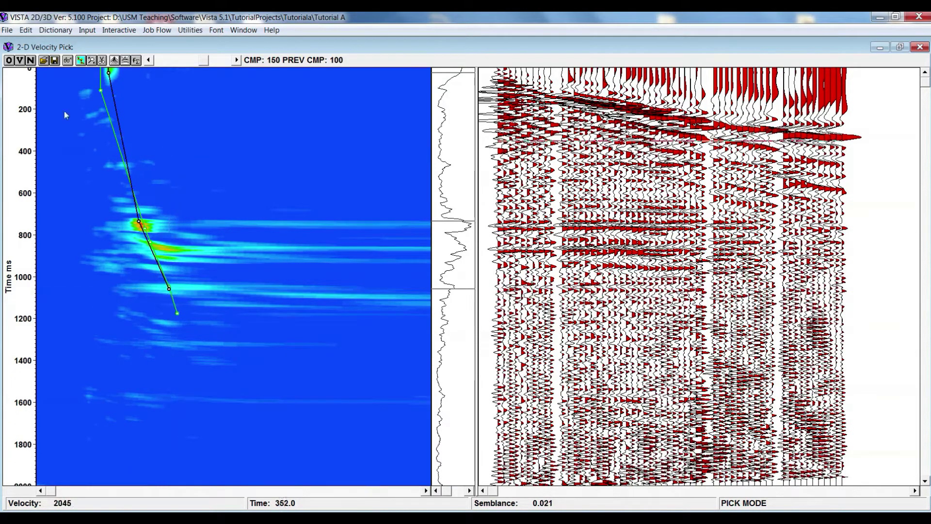
click(20, 60)
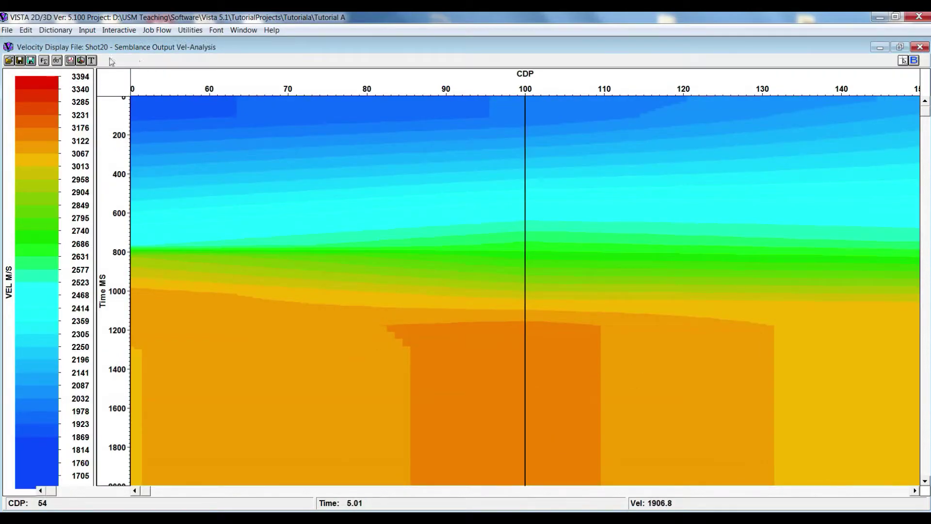
click(20, 61)
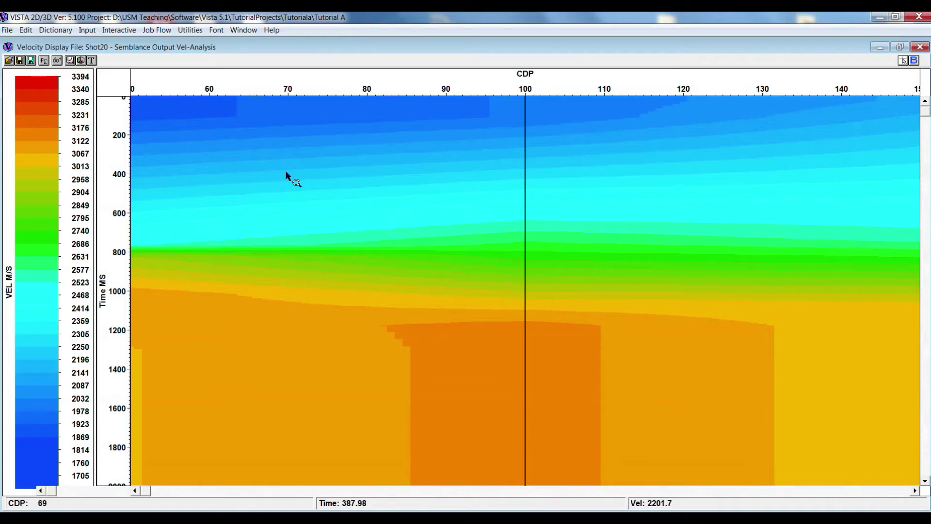
click(918, 47)
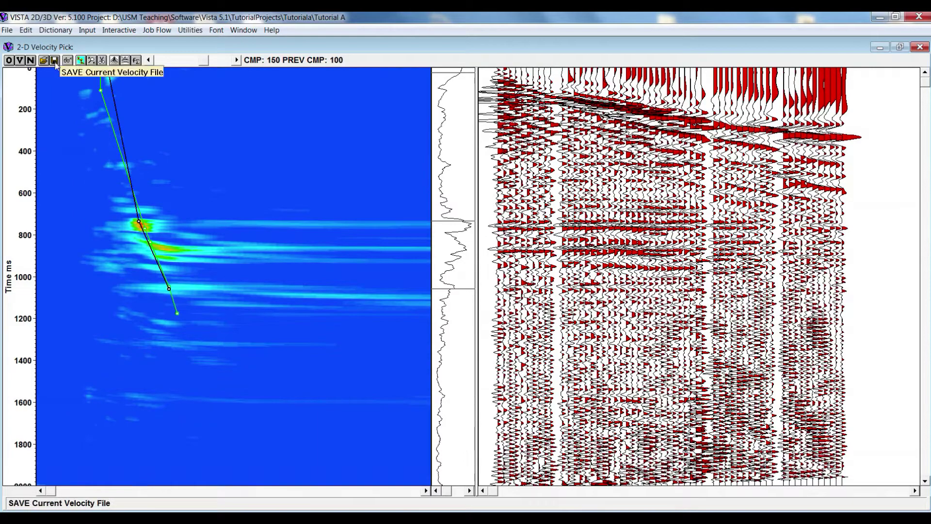
Save the current velocity picks as the velocity file "Velocity Ana.yourname" in the Tutoriala folder.
click(56, 61)
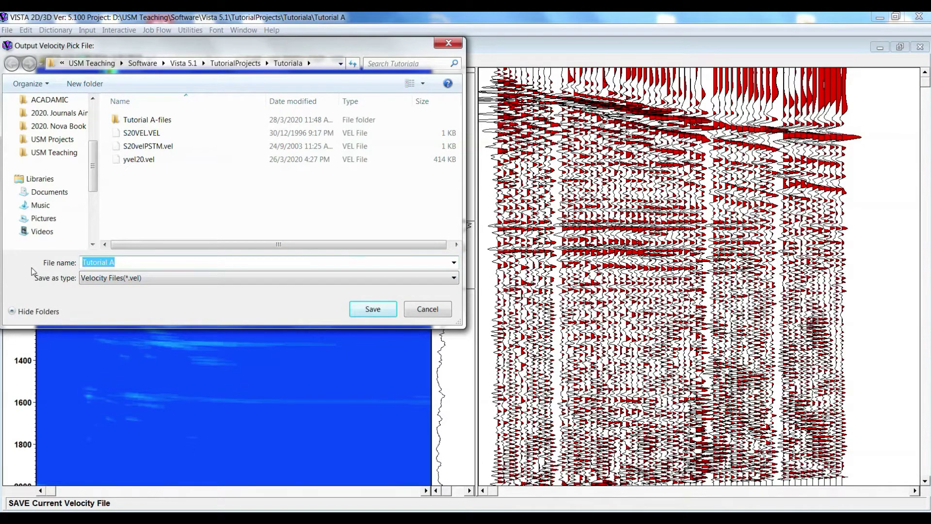
text(Velocity)
text(Analy)
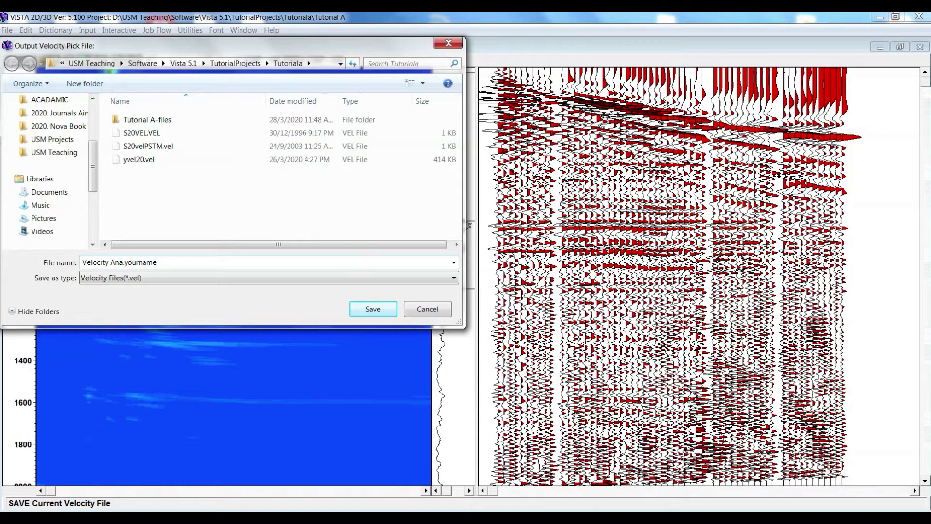
key(Return)
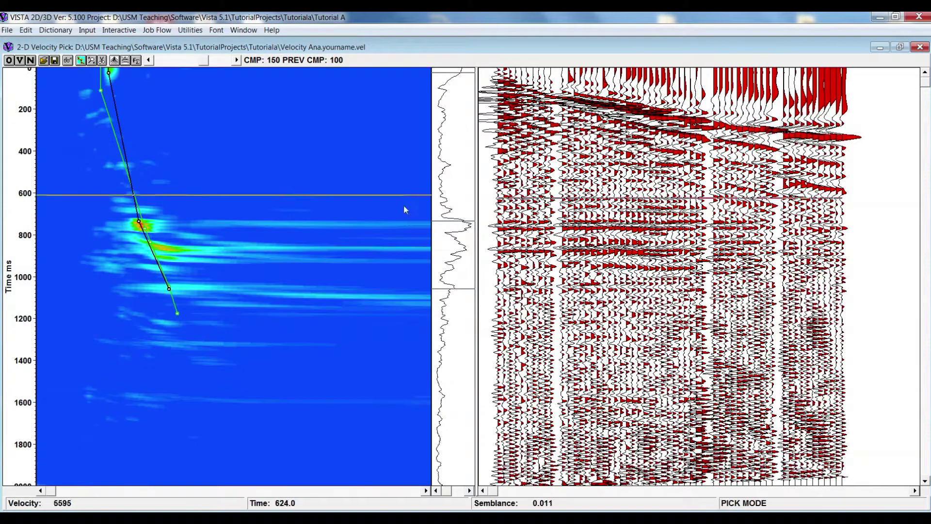
Close the velocity analysis design window and reopen the project file Tutorial A.vwn.
click(919, 47)
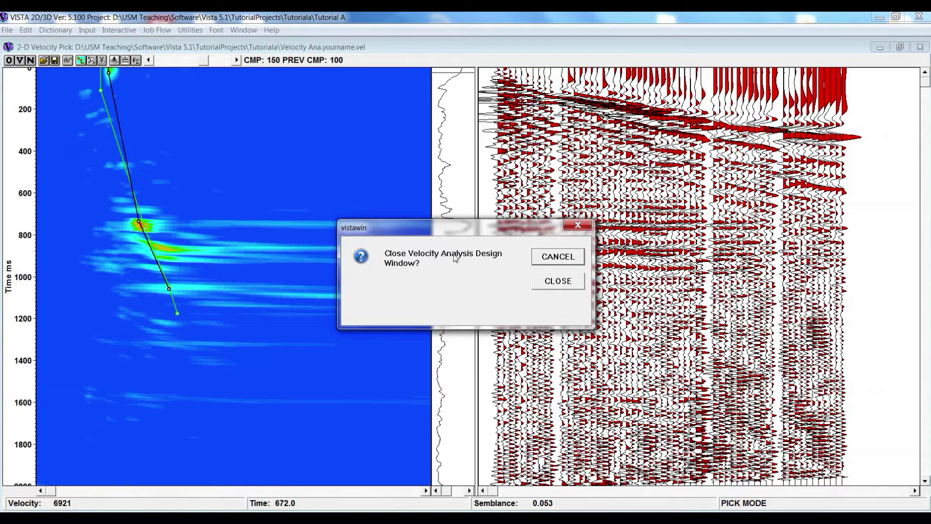
click(557, 280)
click(377, 53)
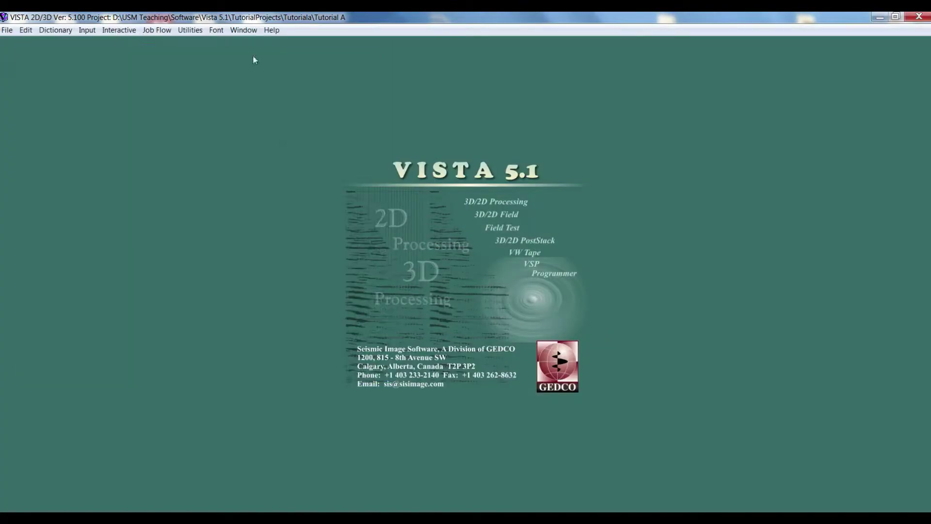
click(7, 30)
click(55, 68)
click(54, 54)
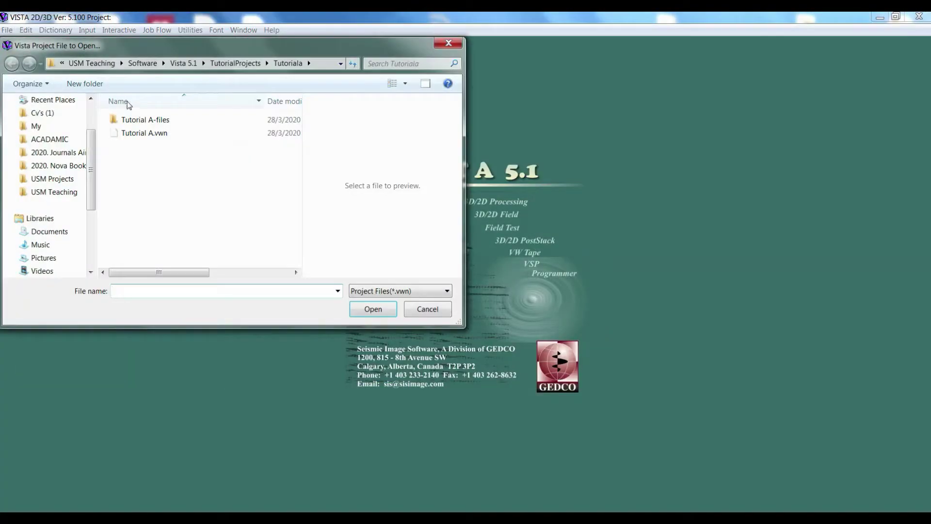
double_click(152, 134)
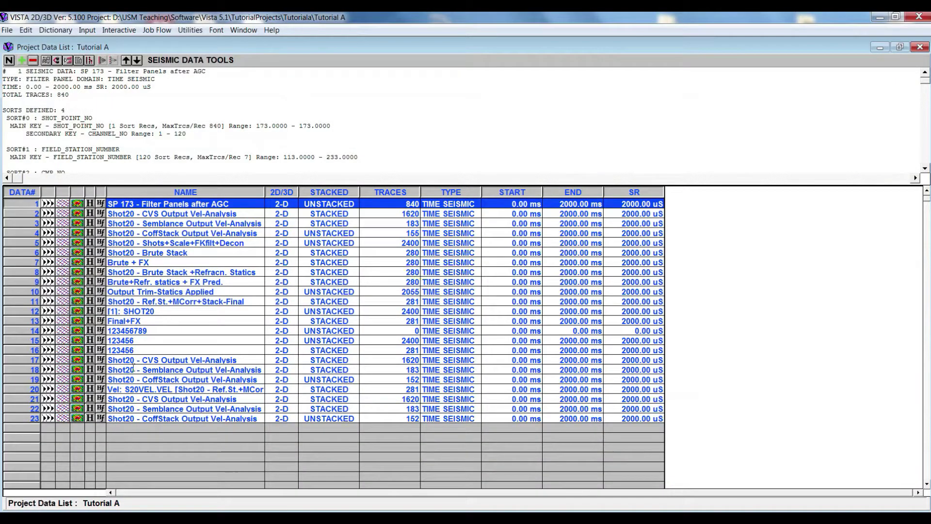
Open the brute stack flow file S20BRUTR.FLW and maximize its flow window.
click(156, 29)
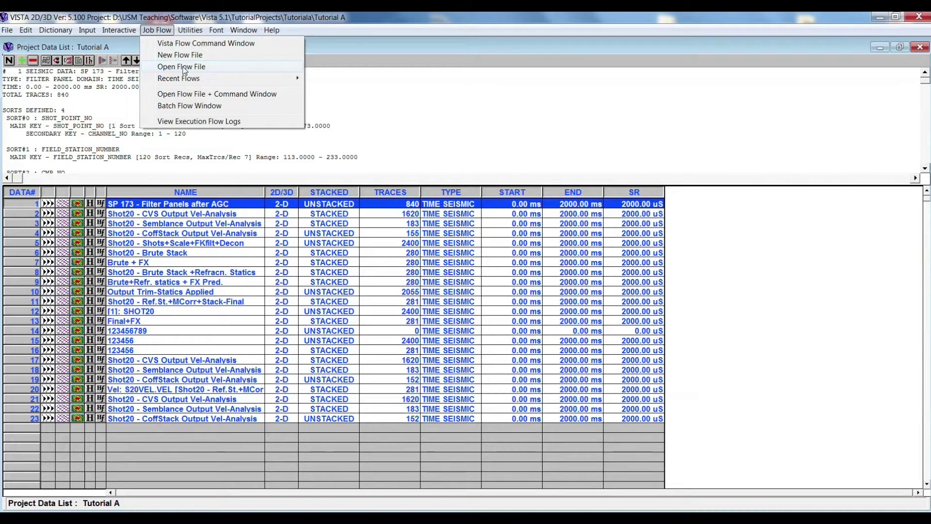
click(177, 69)
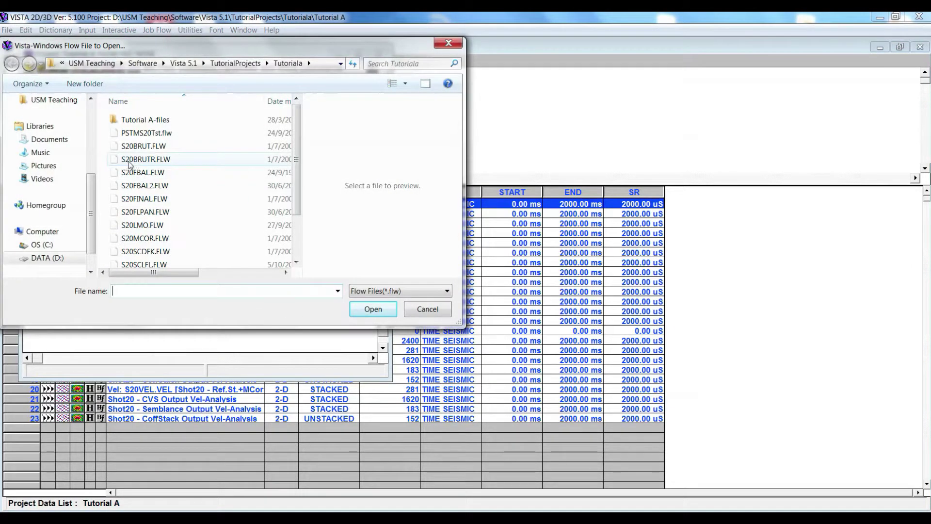
click(145, 160)
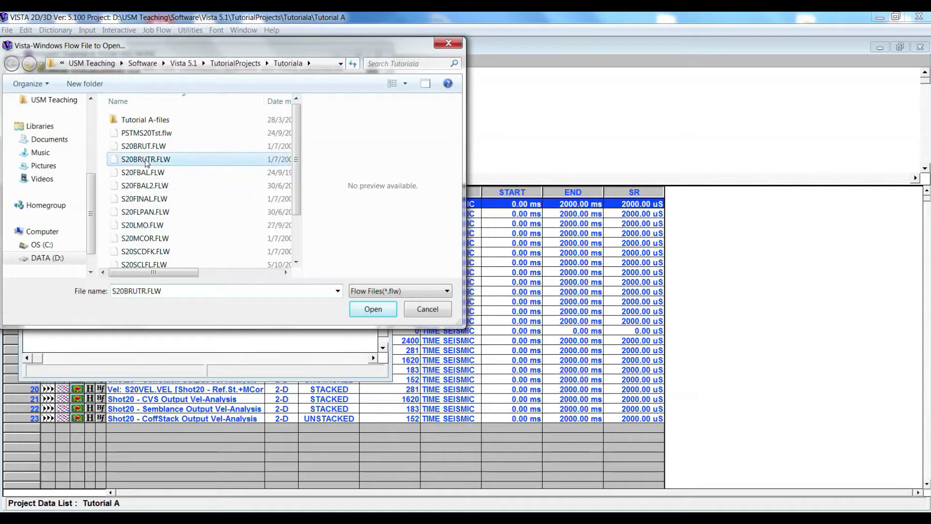
double_click(146, 161)
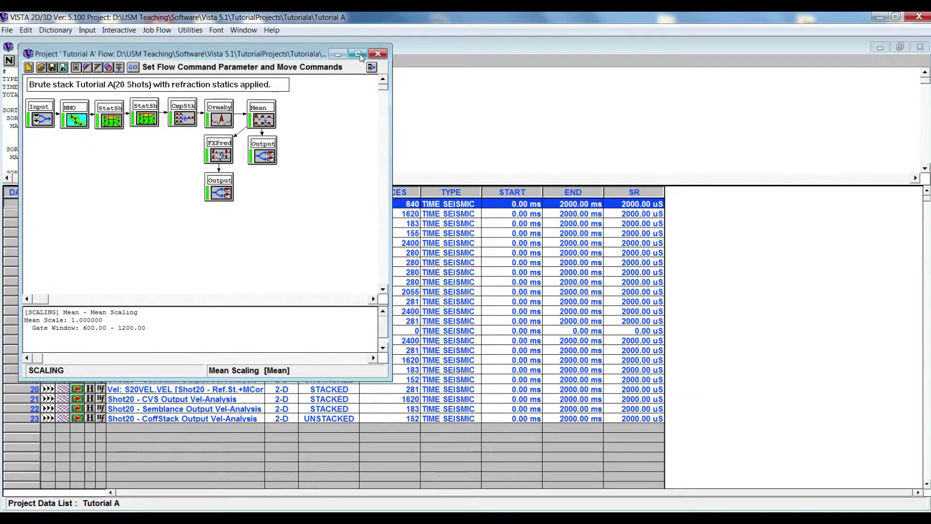
click(360, 47)
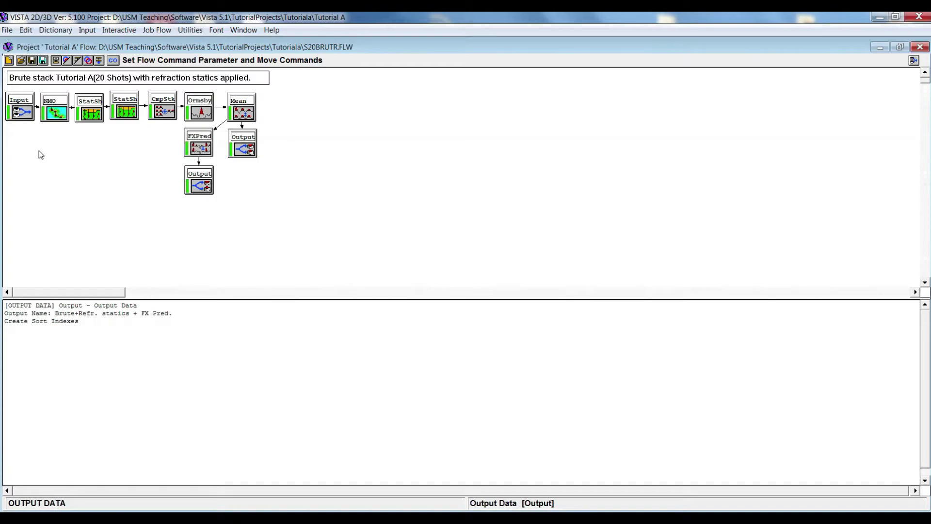
Check the input dataset and sort order in the flow's Input command.
double_click(24, 112)
click(117, 98)
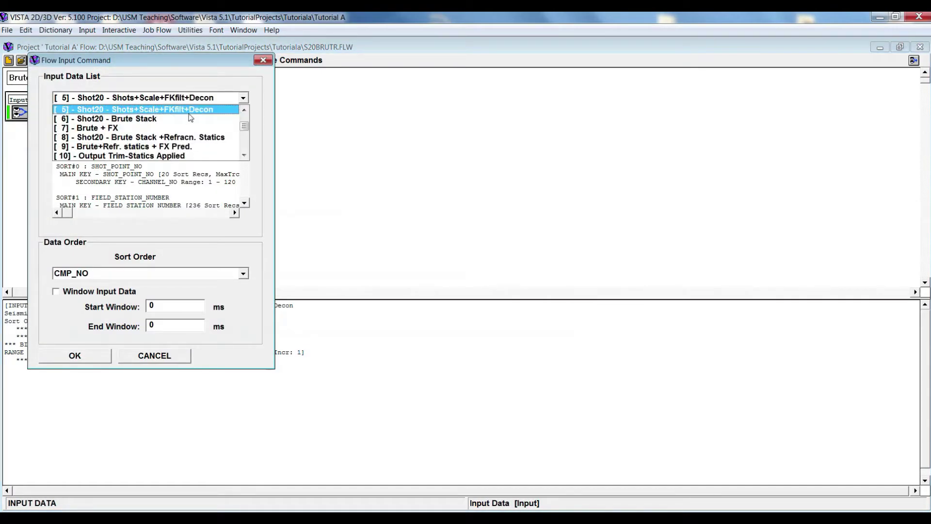
click(269, 60)
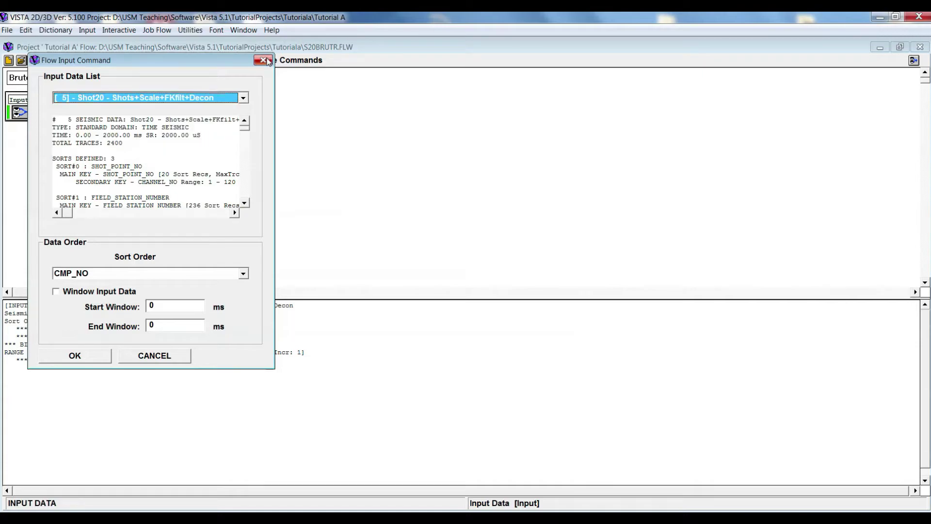
click(264, 60)
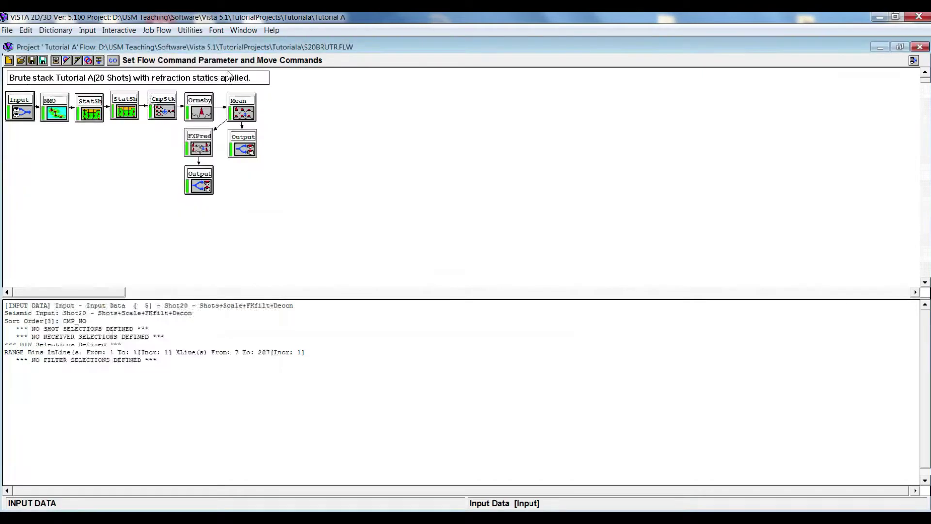
Set the NMO command's velocity file to Velocity Ana.yourname.vel.
double_click(57, 111)
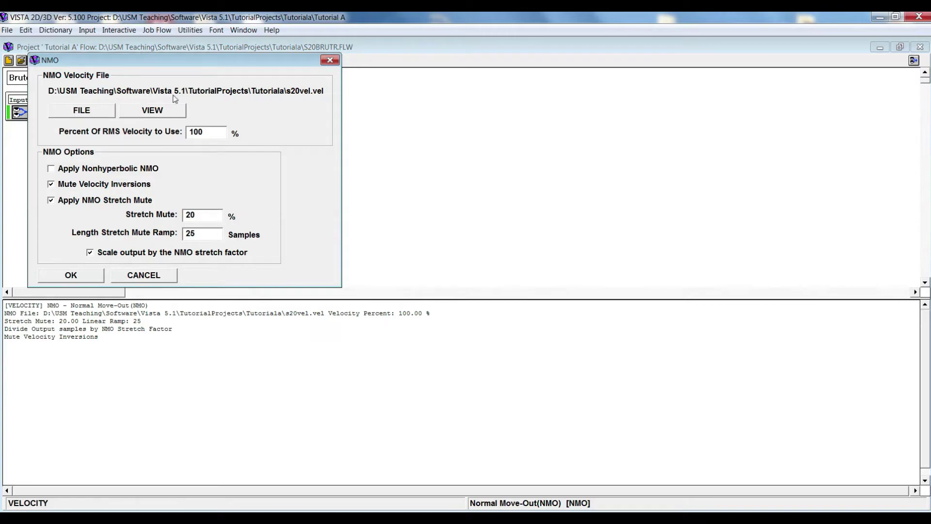
click(96, 114)
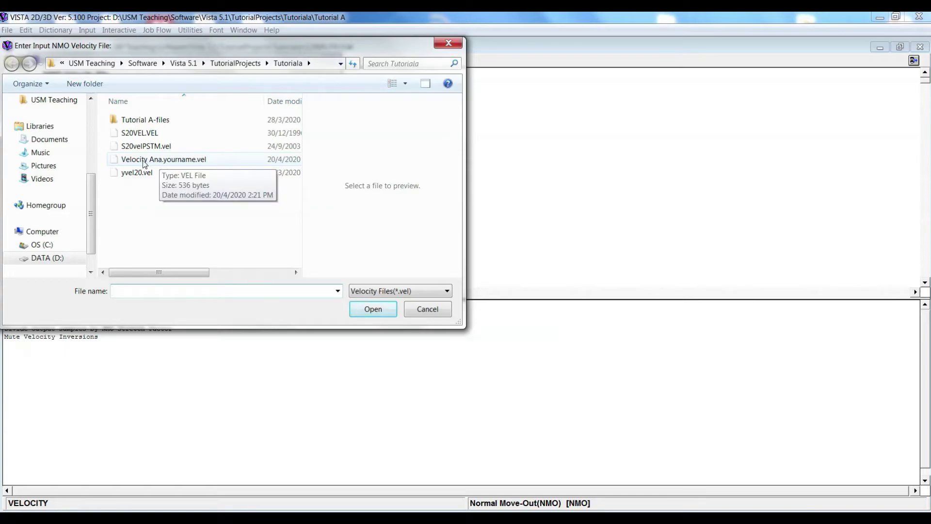
double_click(179, 160)
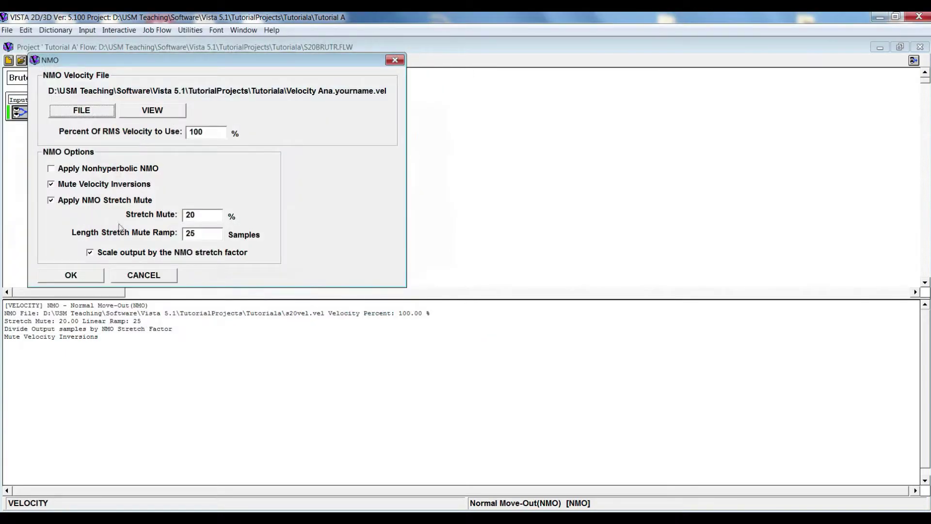
click(77, 270)
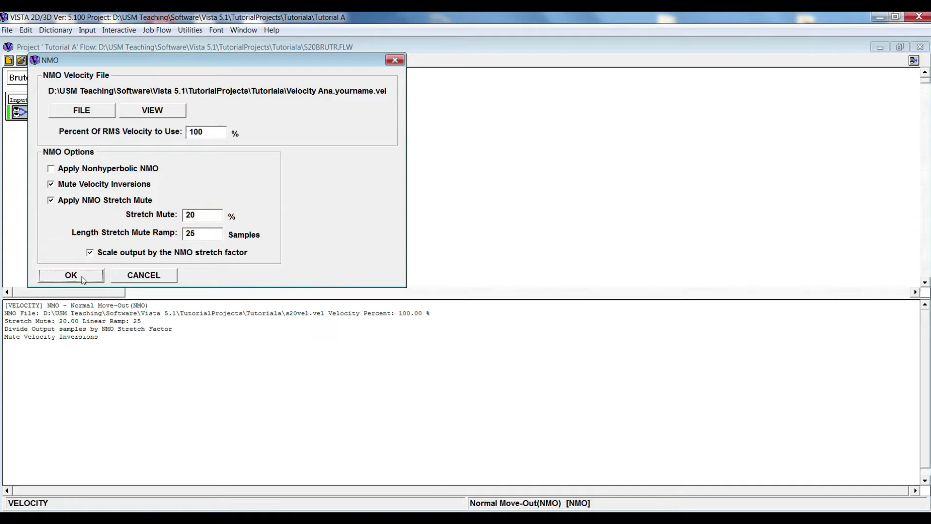
click(83, 280)
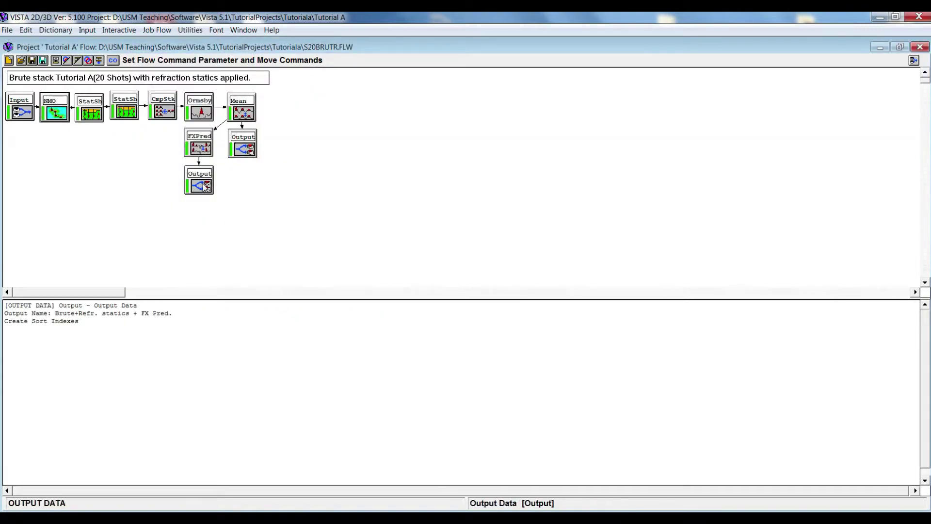
Review the static type of the second StatShft command and the frequencies of the Ormsby band-pass filter.
double_click(128, 112)
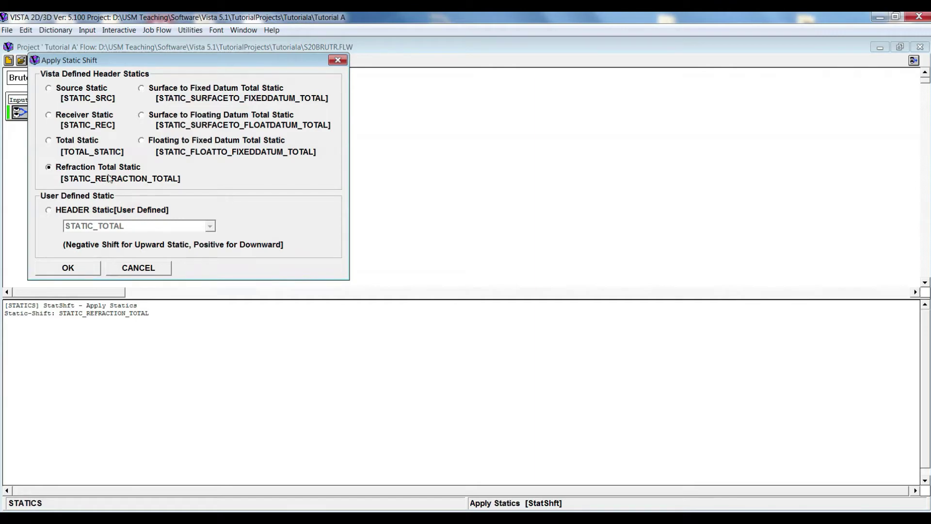
click(126, 269)
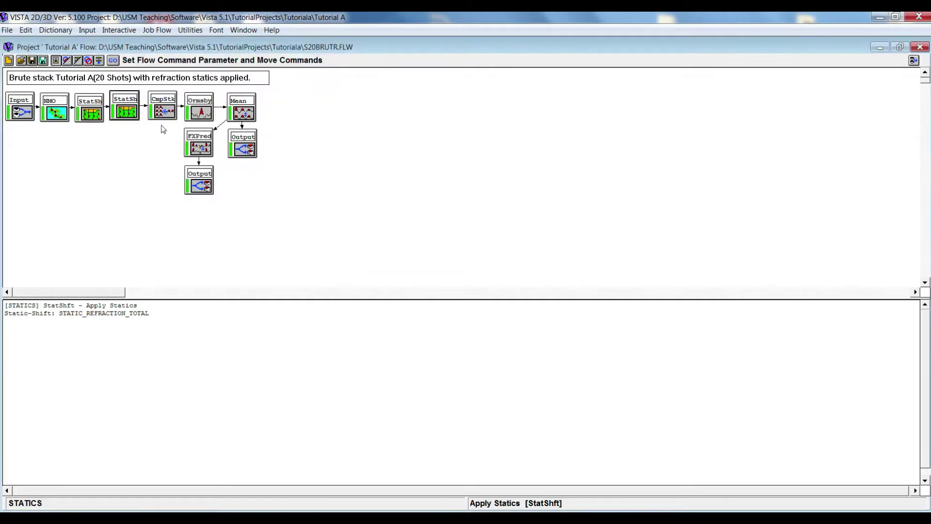
click(167, 114)
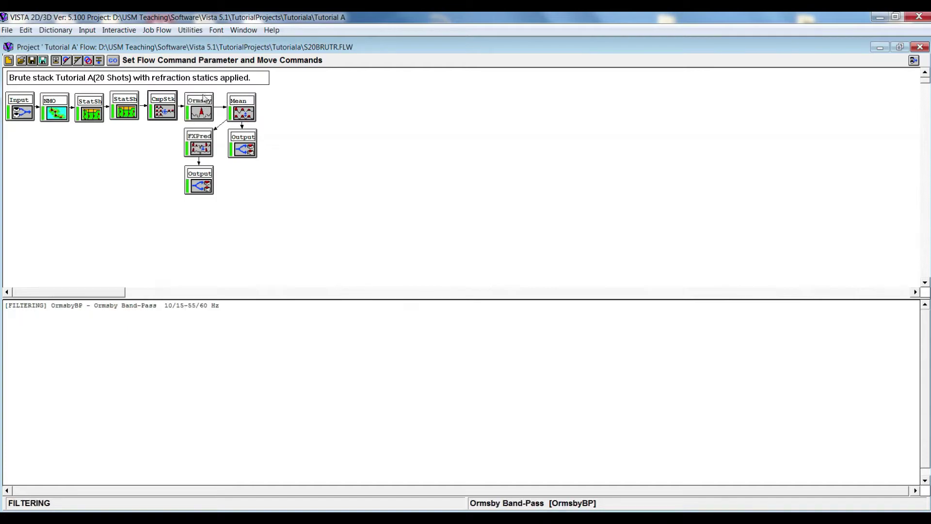
double_click(198, 117)
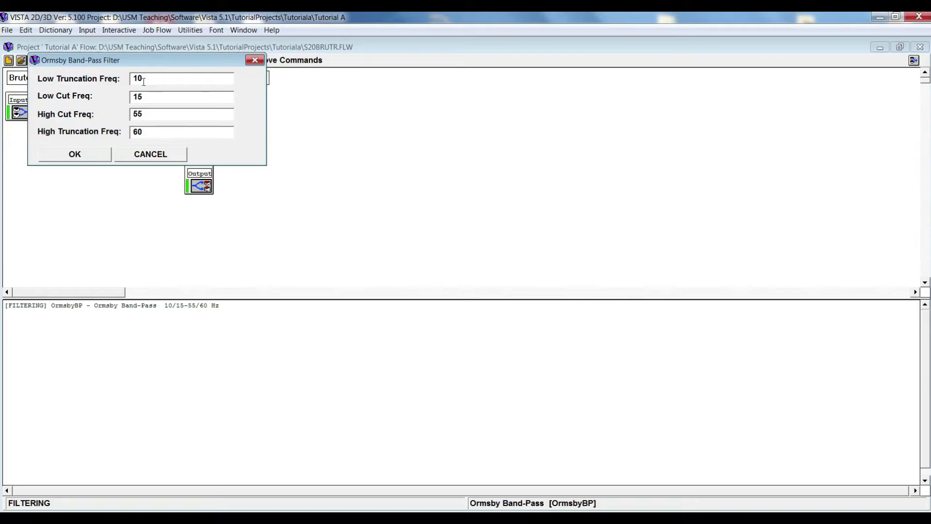
drag(134, 78, 138, 80)
drag(134, 114, 146, 132)
click(91, 161)
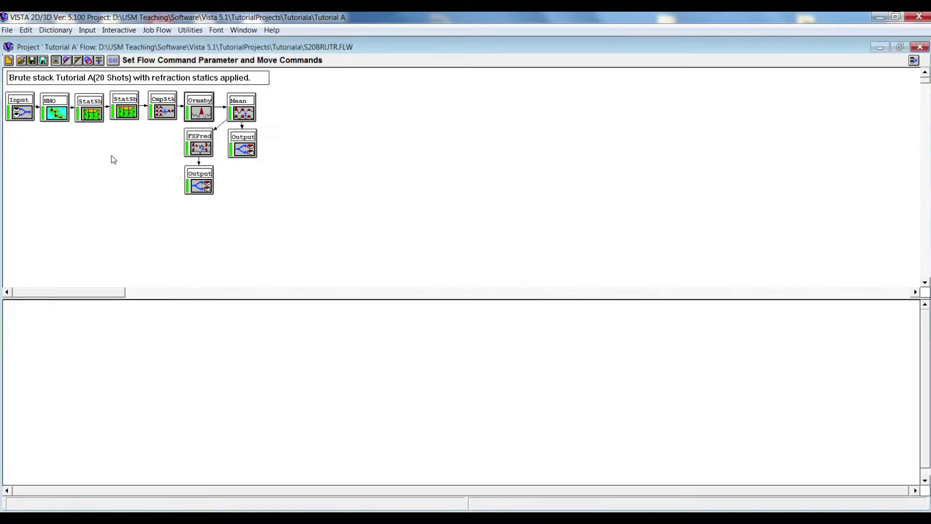
Review the output name and display settings of the Output command following FXPred.
double_click(208, 177)
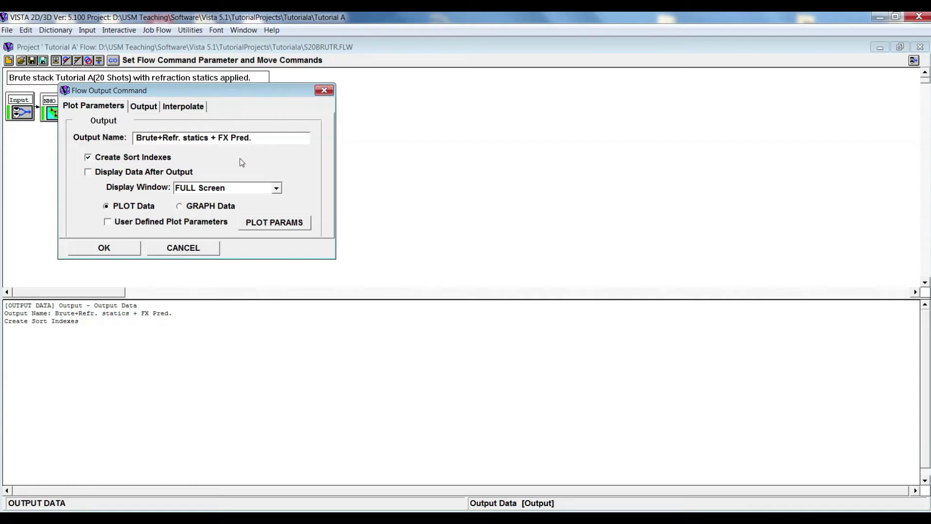
click(104, 248)
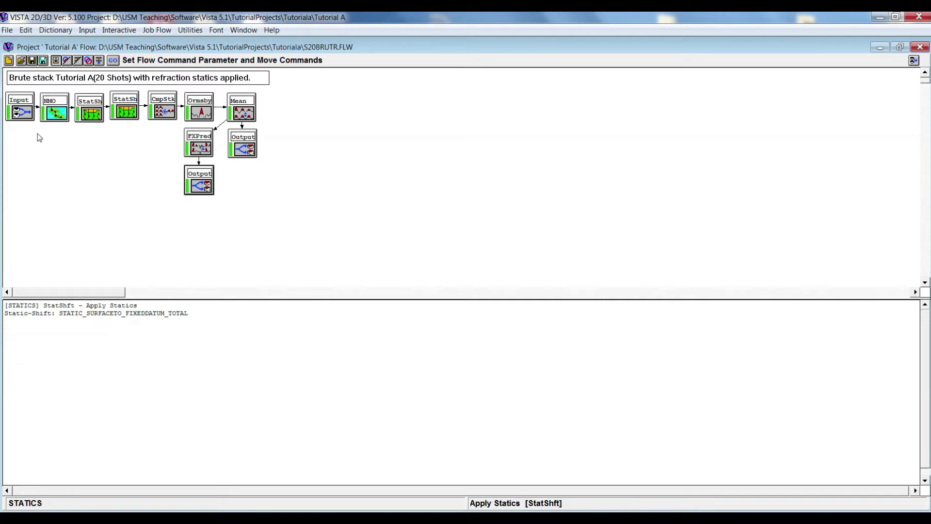
double_click(199, 181)
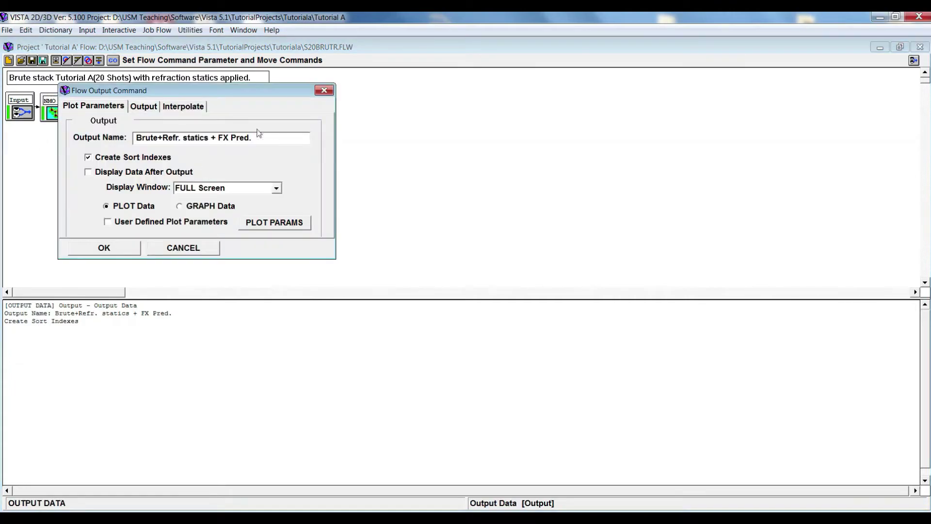
drag(253, 138, 134, 145)
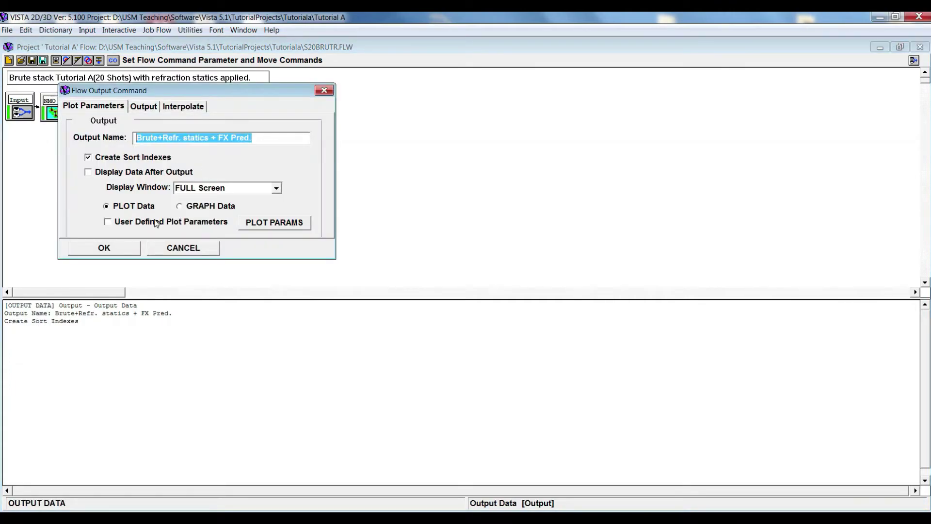
click(184, 249)
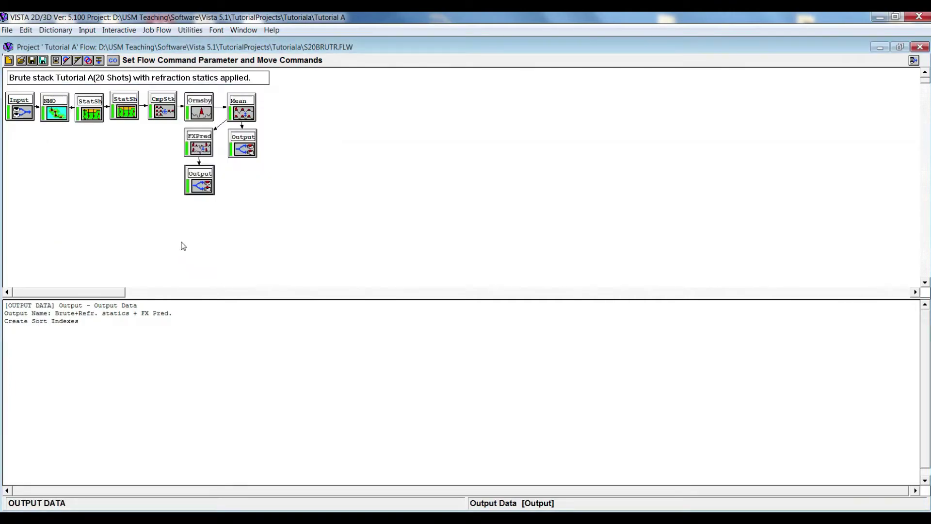
Close the brute stack flow and display the Brute+Refr. statics + FX Pred. dataset from the project data list.
click(919, 47)
click(367, 296)
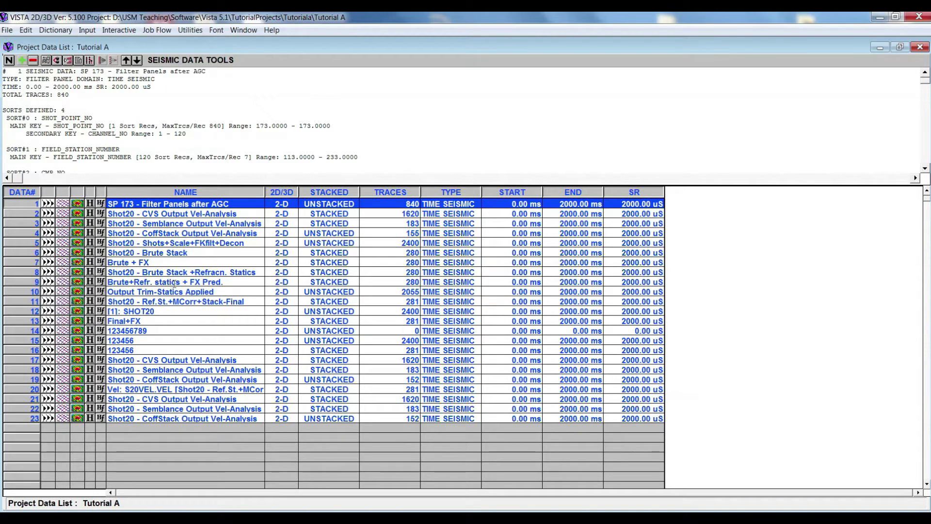
click(125, 285)
drag(125, 285, 239, 277)
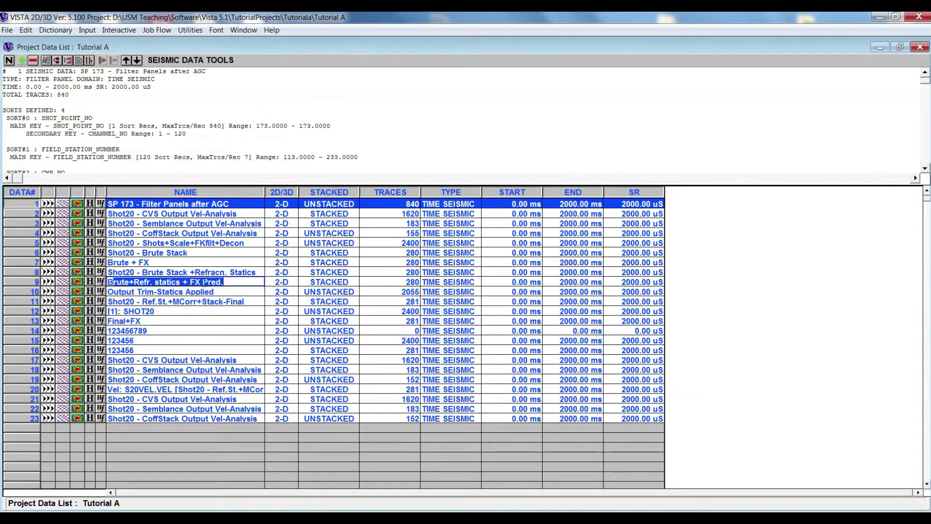
click(48, 284)
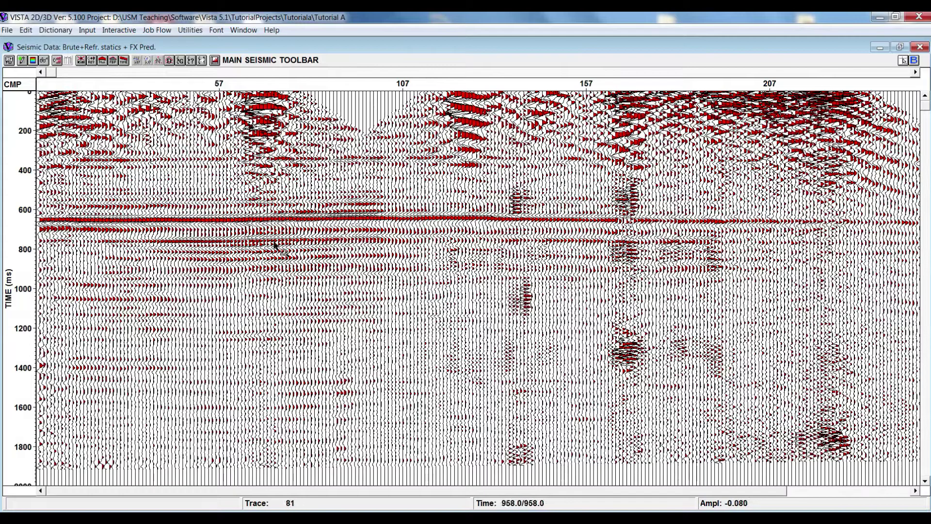
Set the stacked section's display type to Variable Density, inspect the plot and close its window.
click(9, 61)
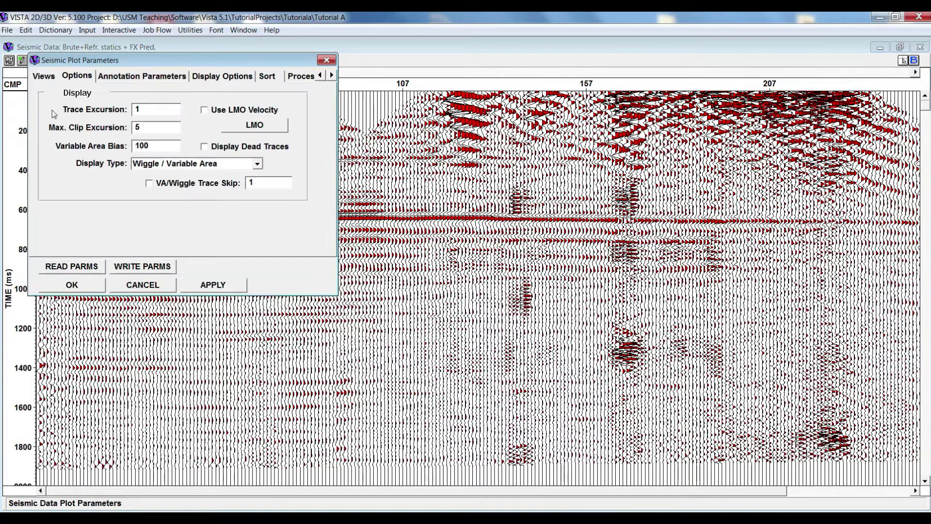
click(193, 163)
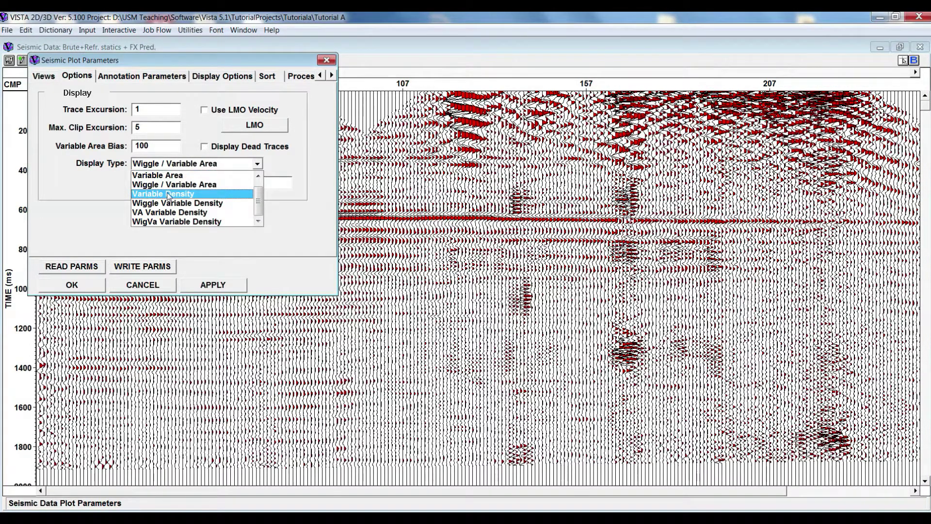
click(168, 194)
click(211, 286)
click(97, 286)
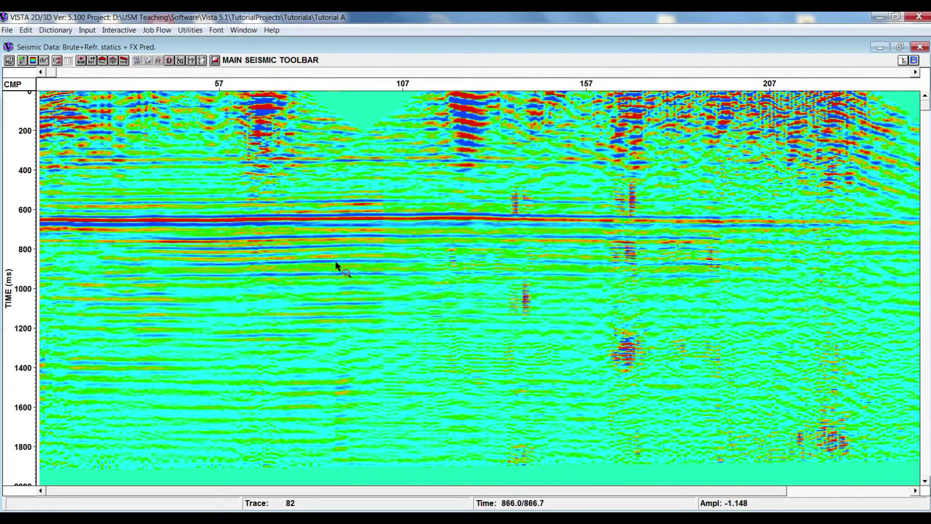
key(ctrl+F4)
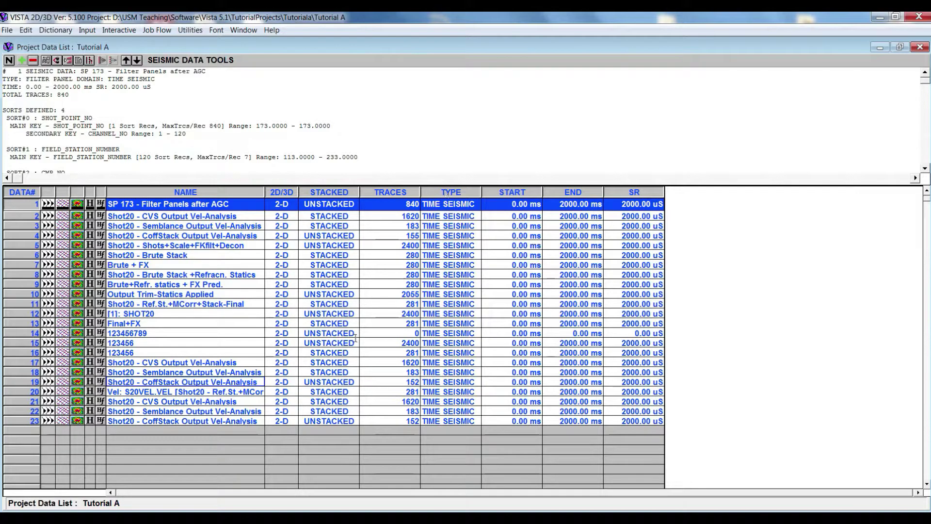
Switch to the New folder window in File Explorer and read through Lab Manual 1_ Introduction to Software to its last page.
click(209, 518)
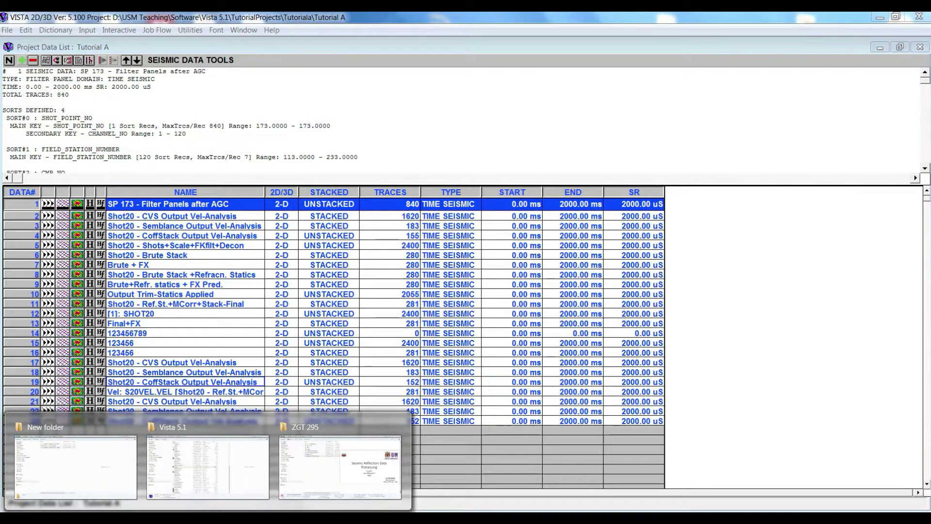
click(112, 498)
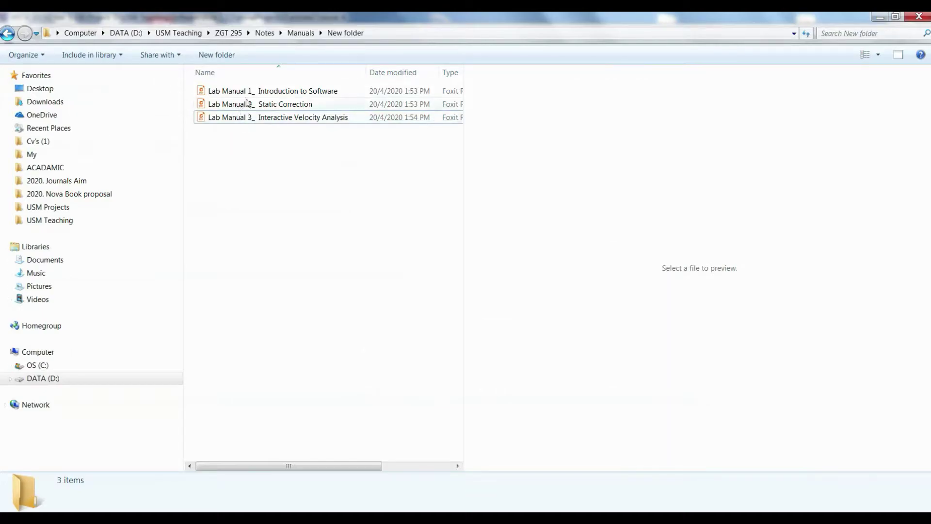
double_click(273, 93)
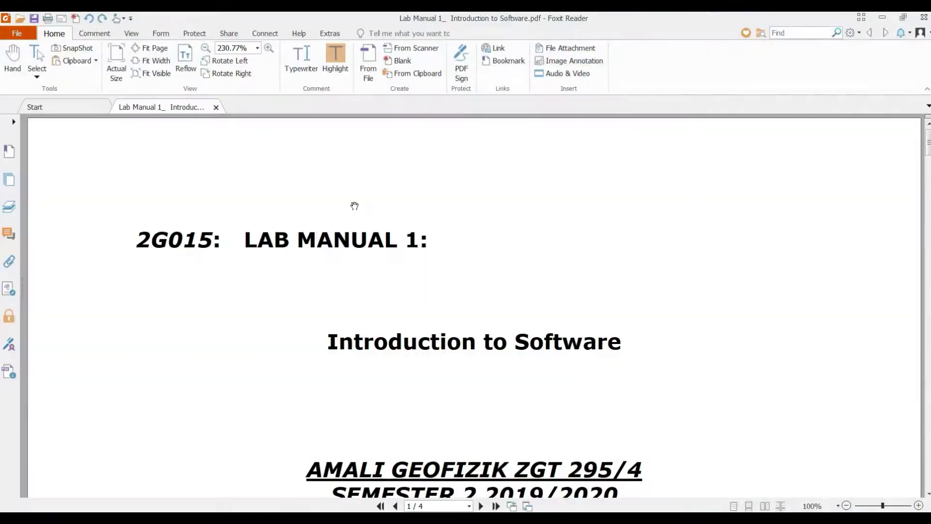
scroll(487, 363, down, 5)
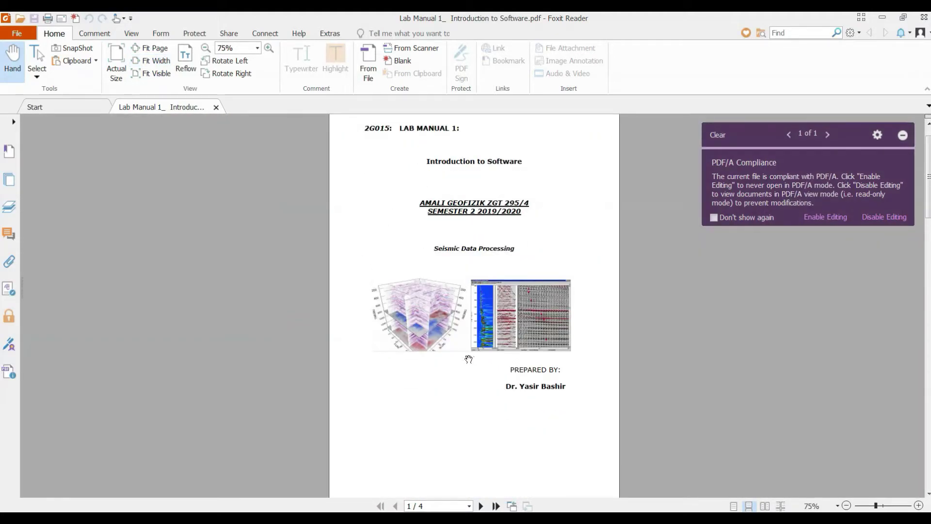
scroll(469, 359, down, 10)
scroll(469, 359, down, 5)
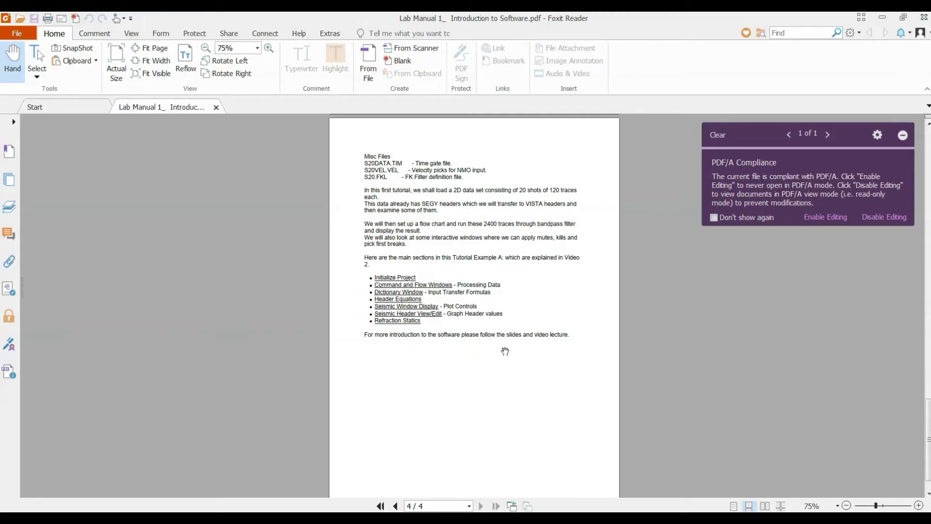
click(922, 17)
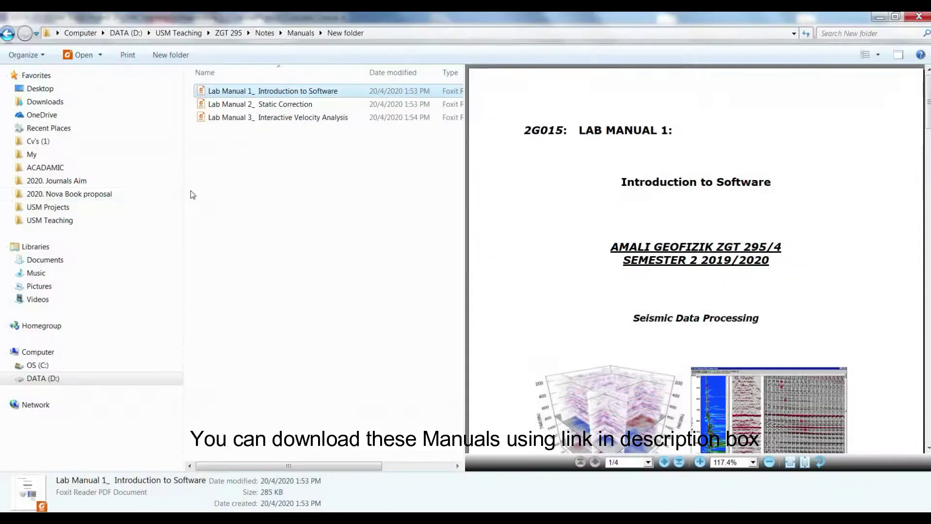
Open Lab Manual 2_ Static Correction and look through its refraction statics pages to the section on saving statics to headers.
click(286, 104)
double_click(286, 104)
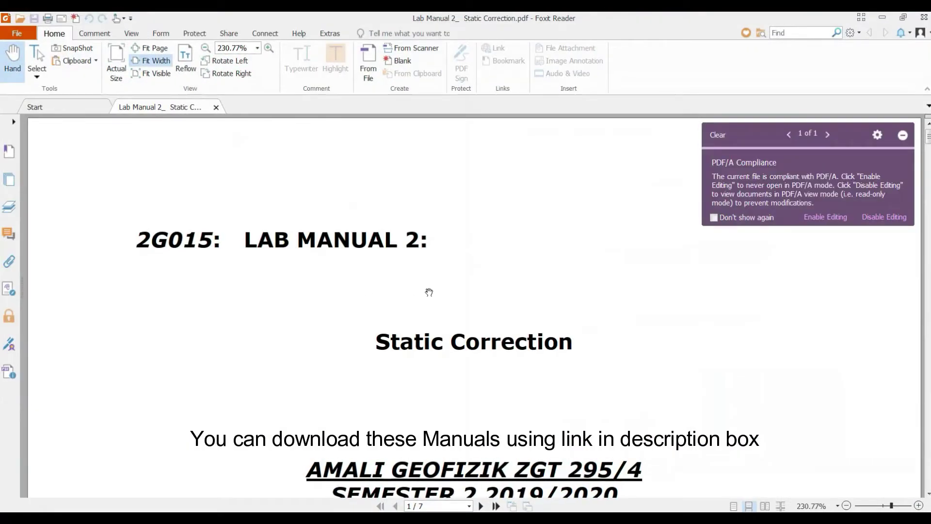
scroll(430, 309, down, 3)
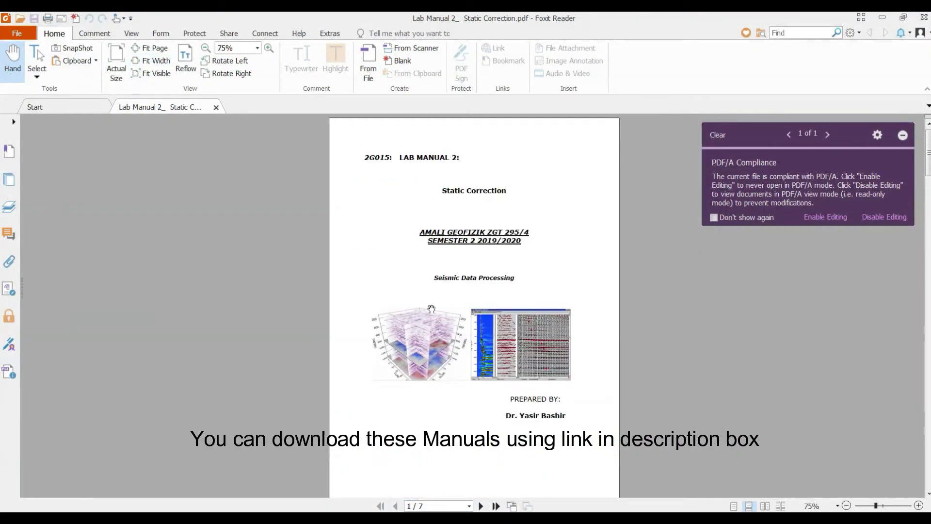
scroll(431, 308, down, 1)
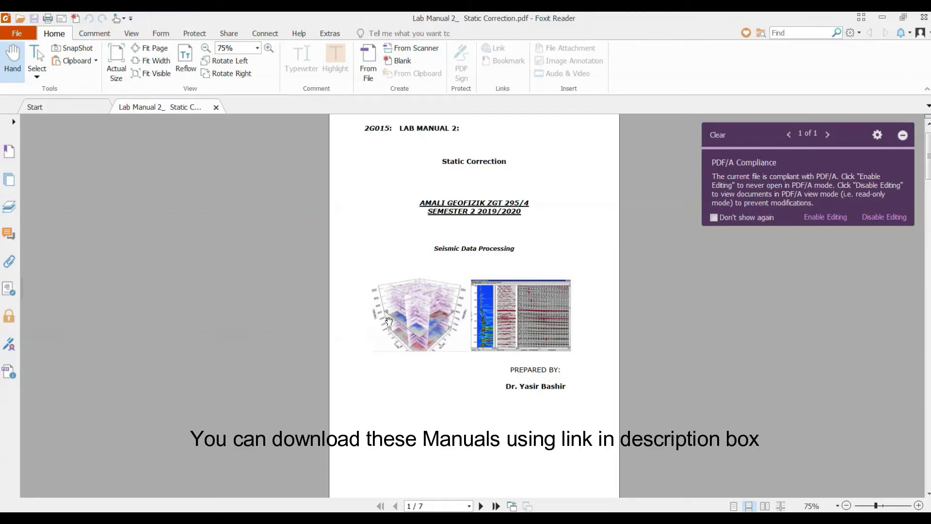
scroll(389, 320, down, 10)
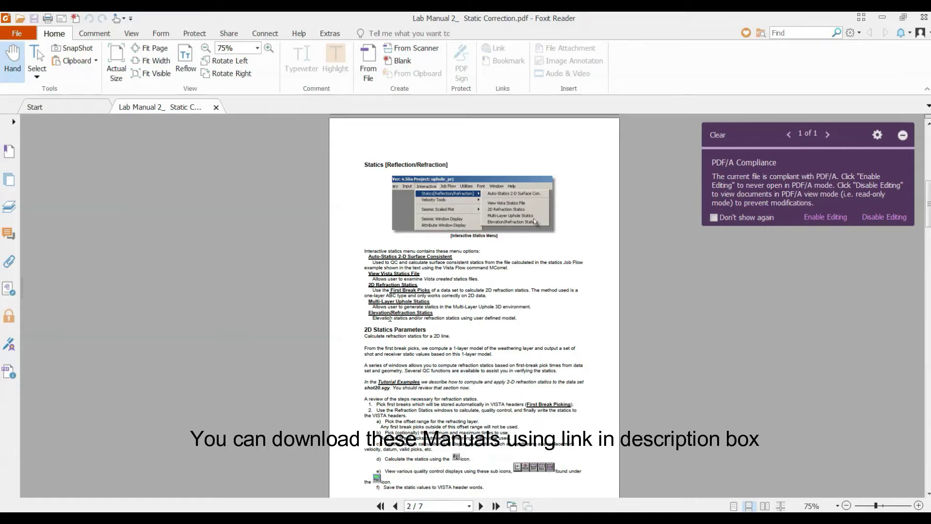
scroll(390, 318, down, 20)
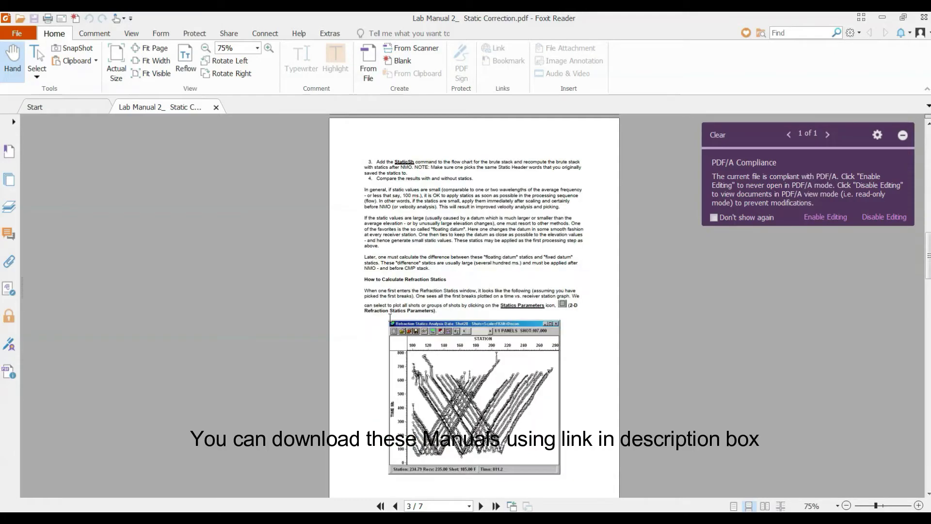
scroll(390, 317, down, 20)
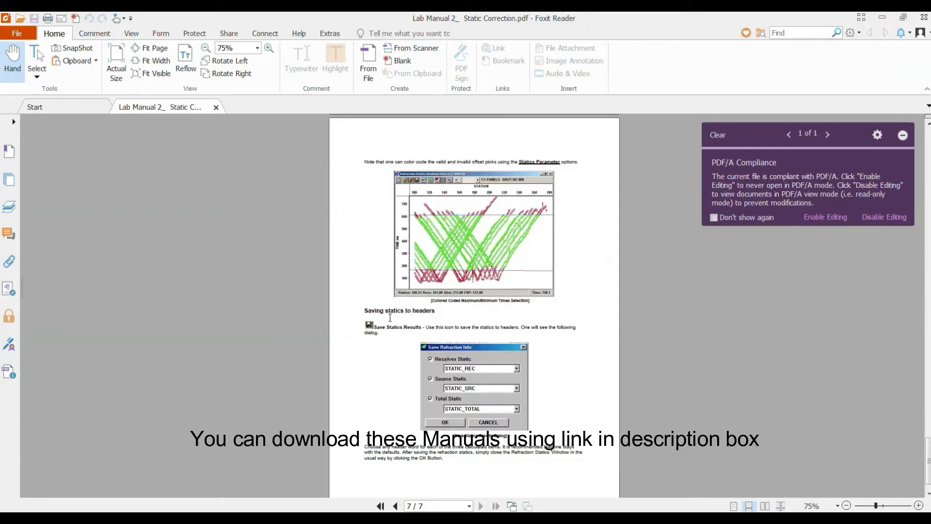
mouse_move(926, 22)
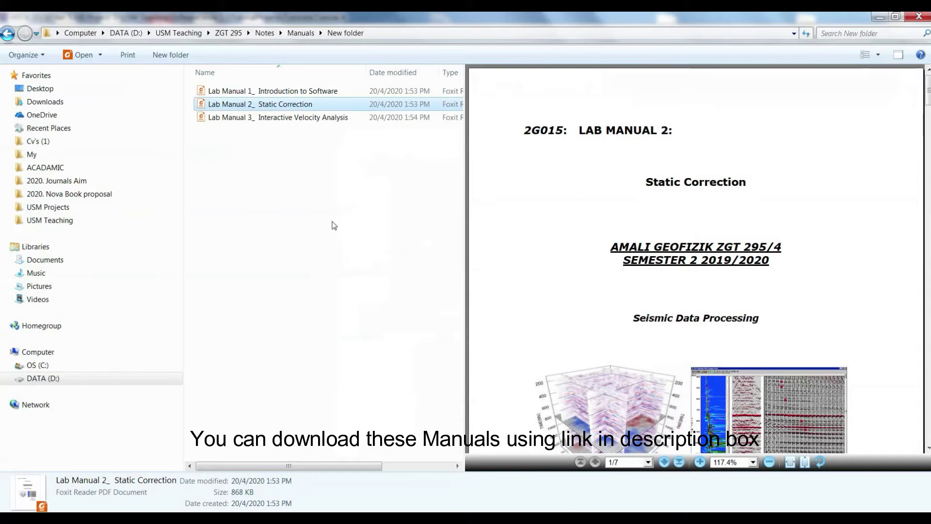
Open Lab Manual 3_ Interactive Velocity Analysis, page through all its sections to the end and close it.
double_click(260, 117)
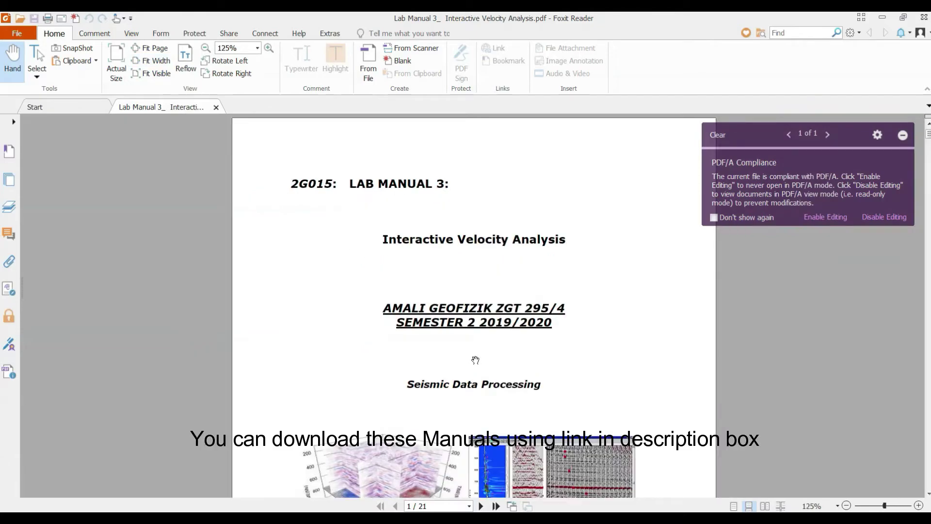
scroll(475, 360, down, 2)
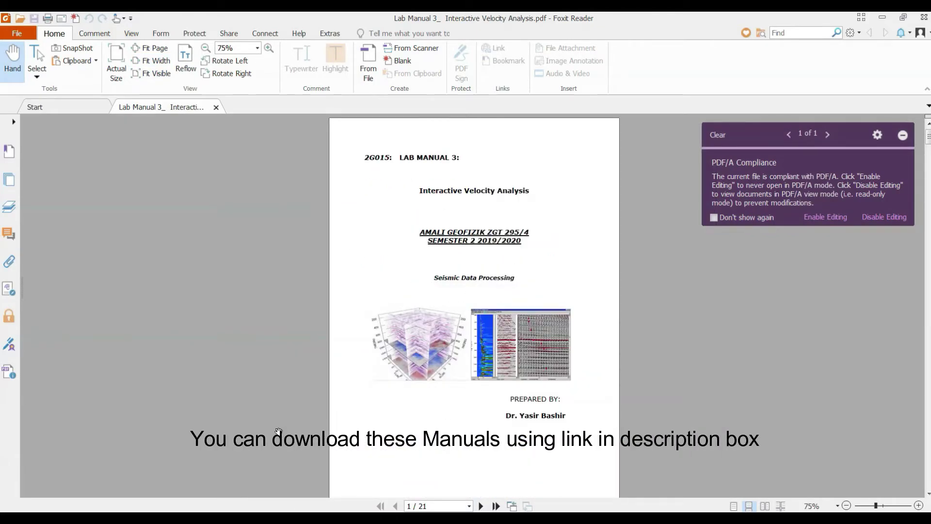
key(Right)
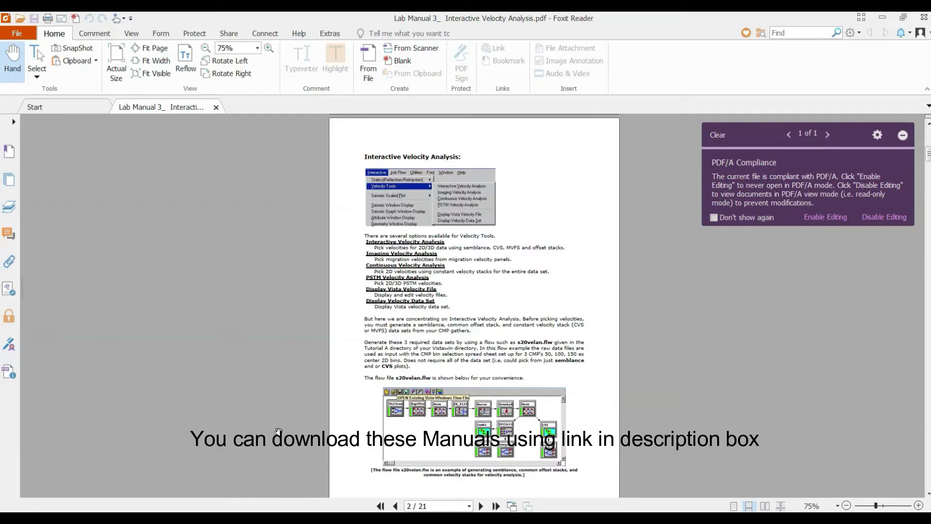
key(Right)
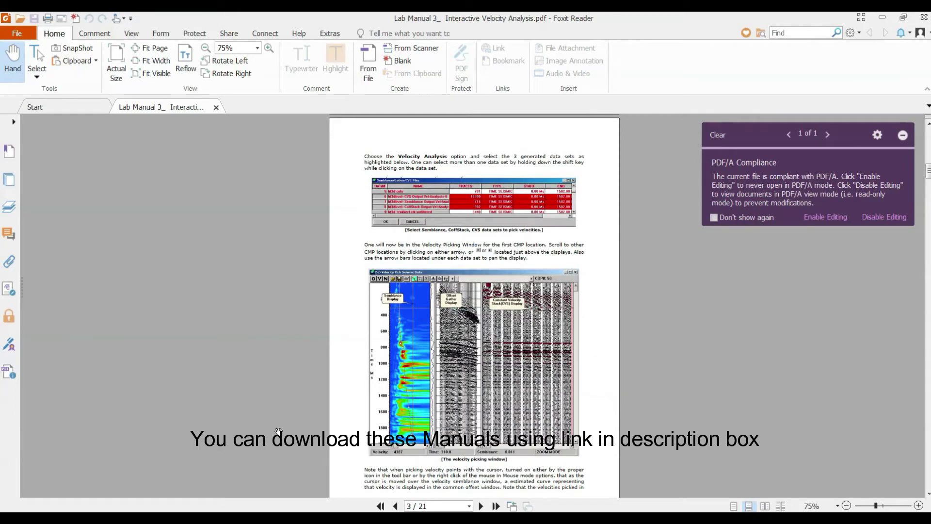
key(Right)
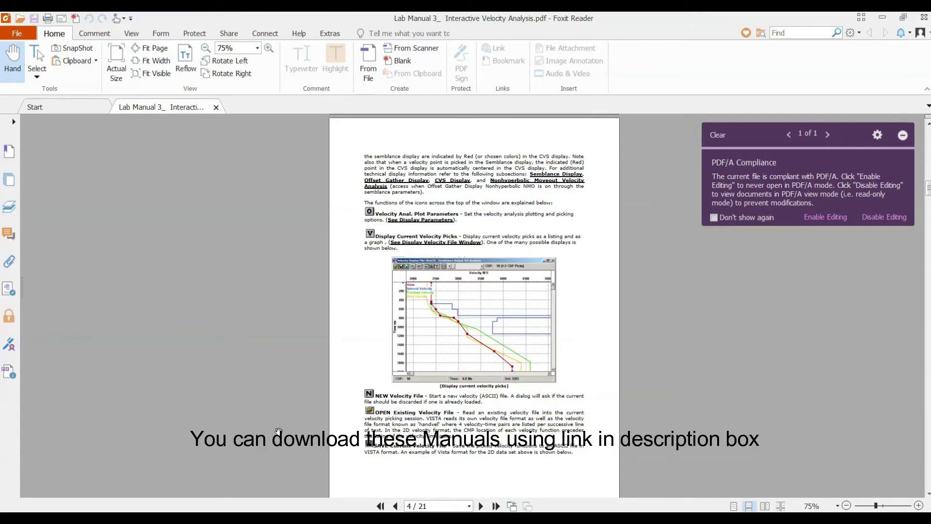
key(Right)
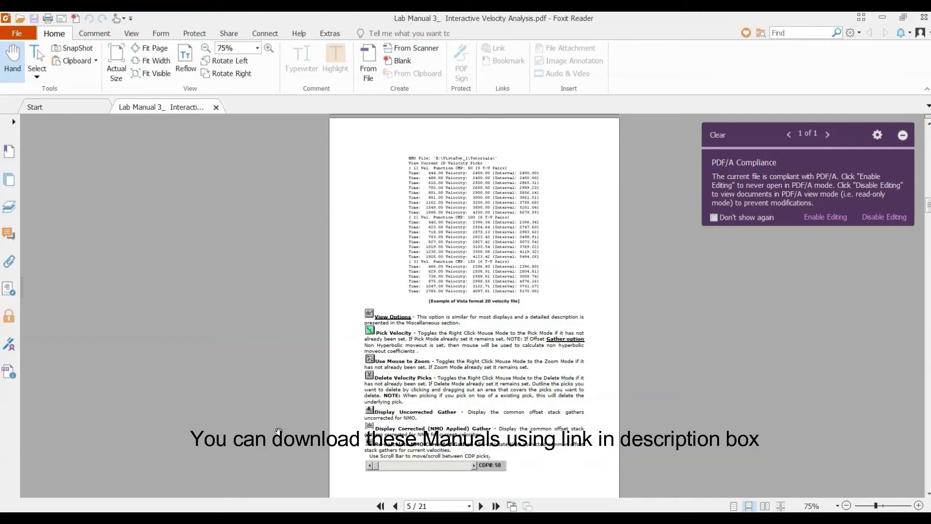
key(Right)
key(Right)
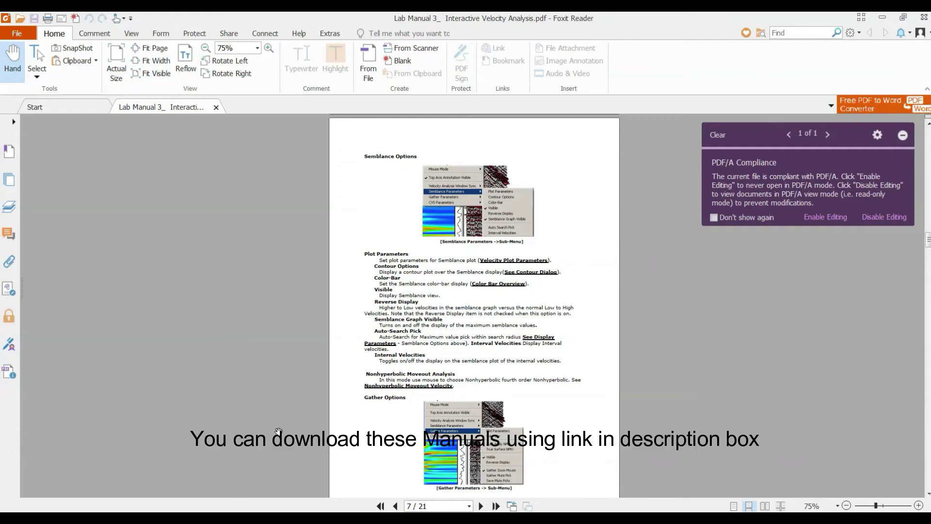
key(Right)
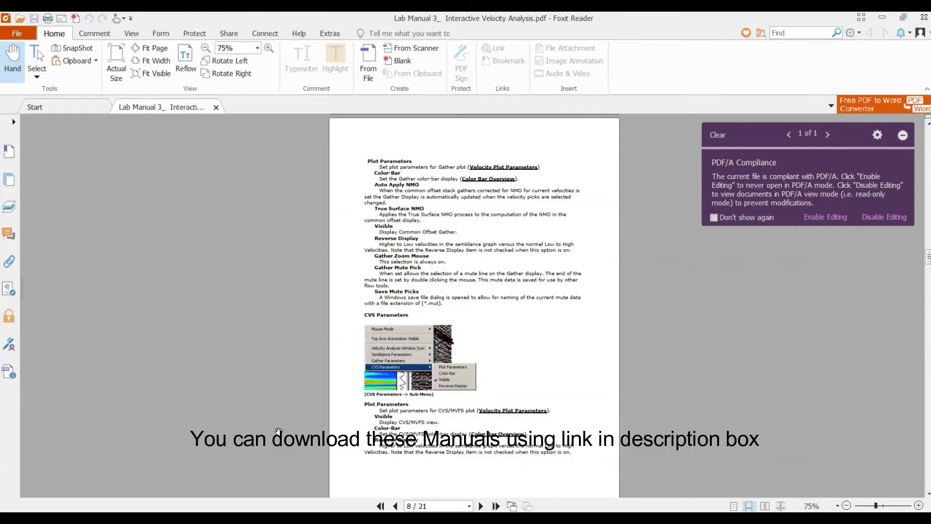
key(Right)
key(Right)
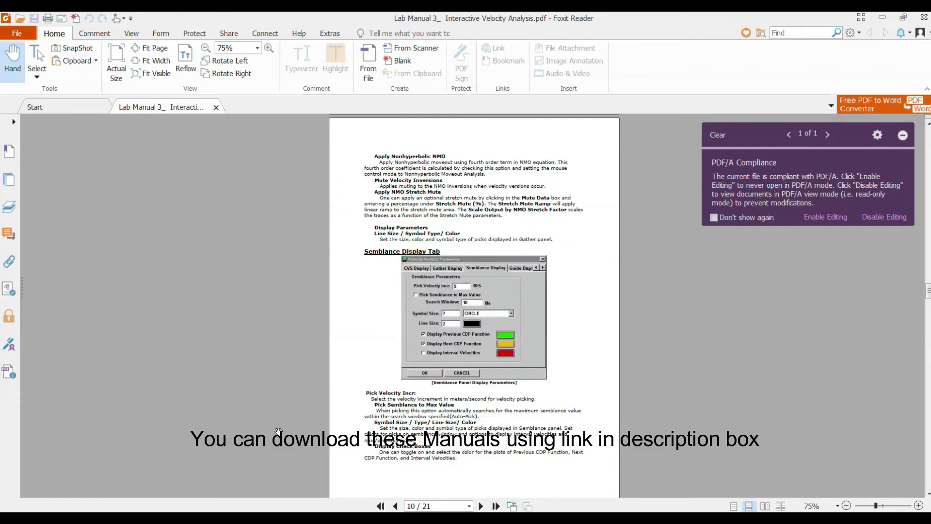
key(Right)
key(Right)
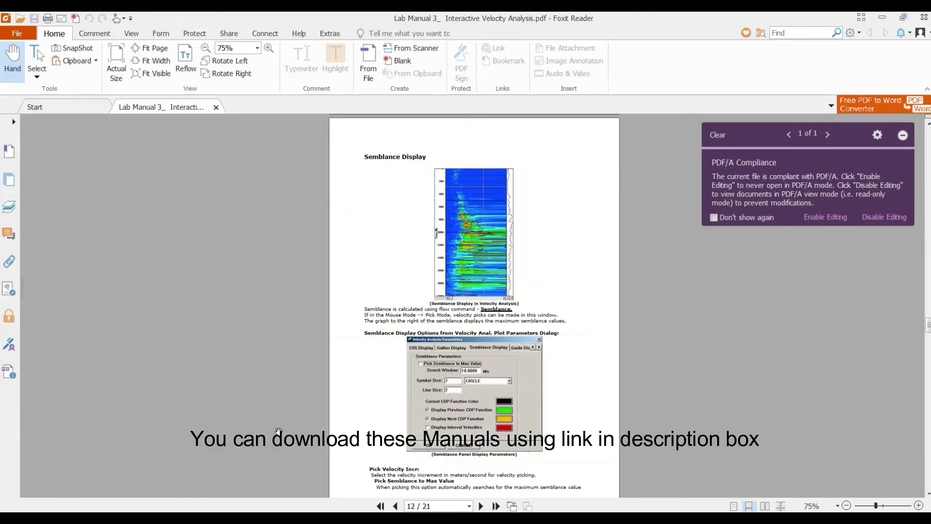
key(Right)
key(Right)
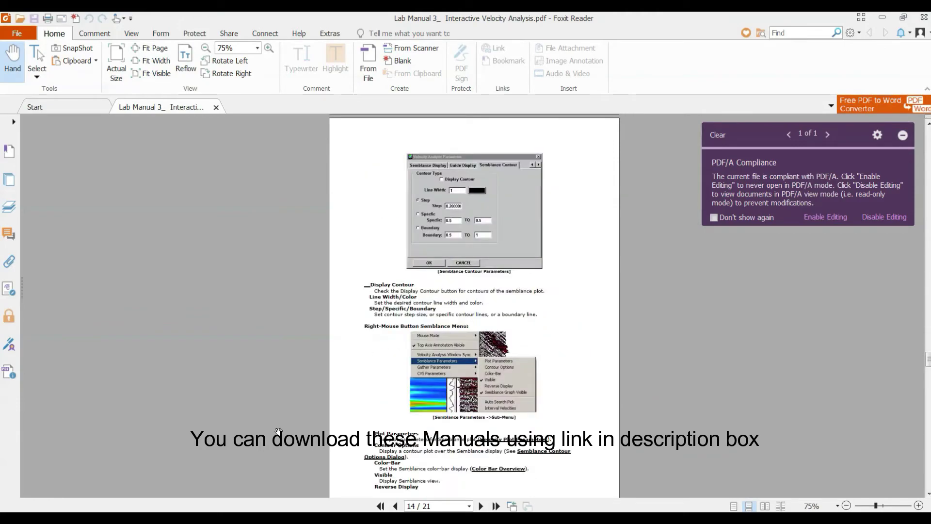
key(Right)
key(Right)
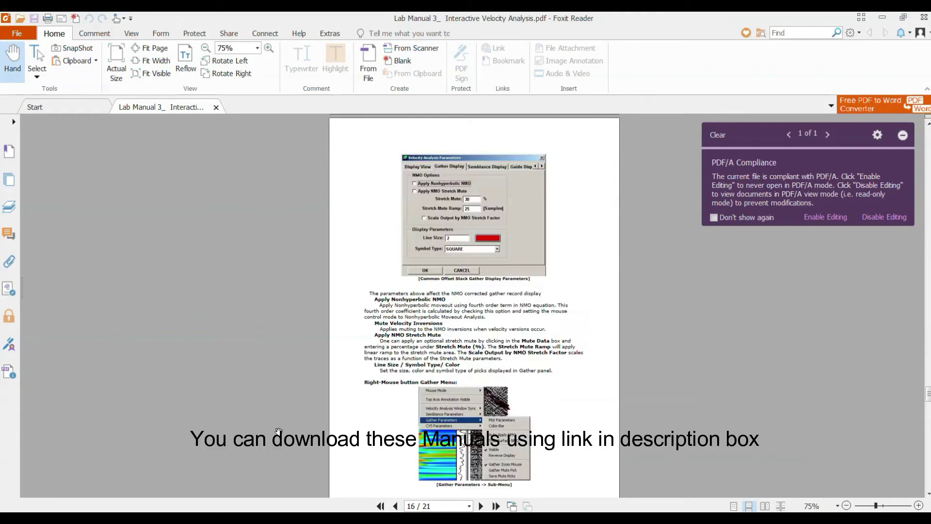
key(Right)
key(Right)
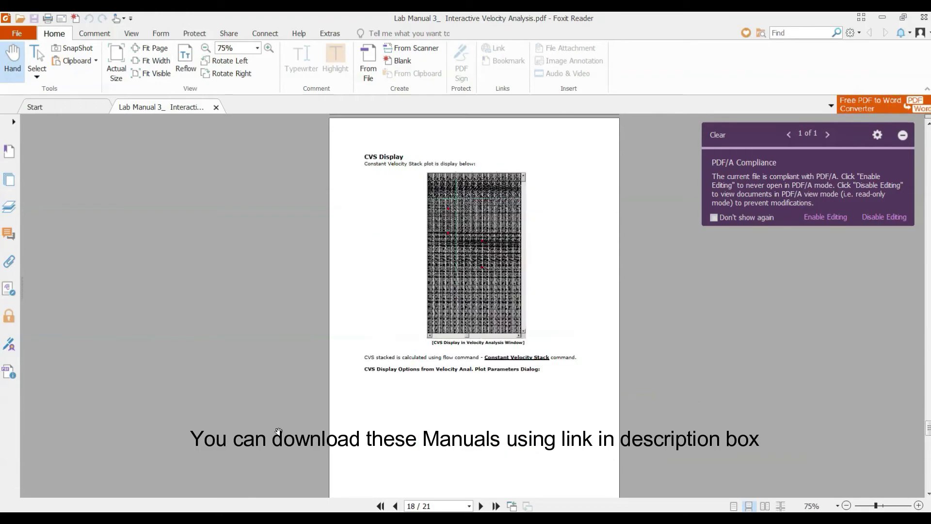
key(Right)
key(Right)
key(Right)
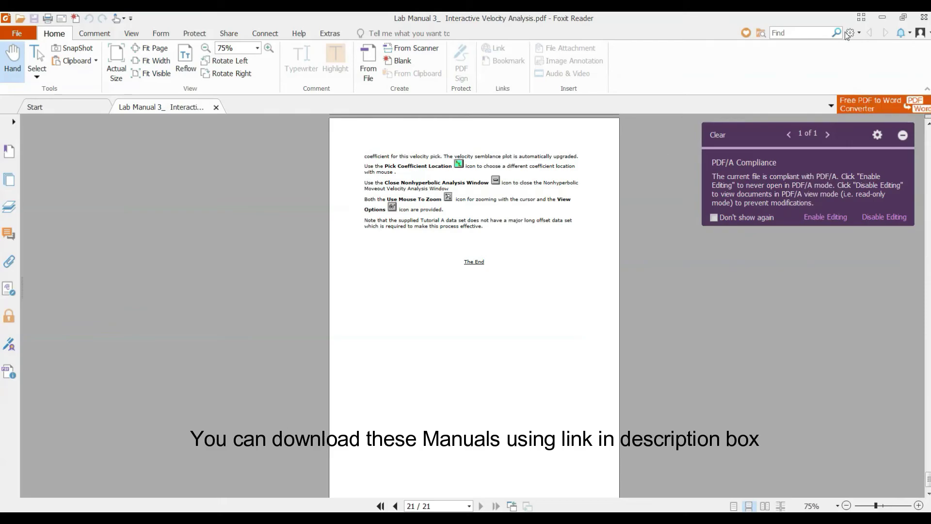
click(527, 22)
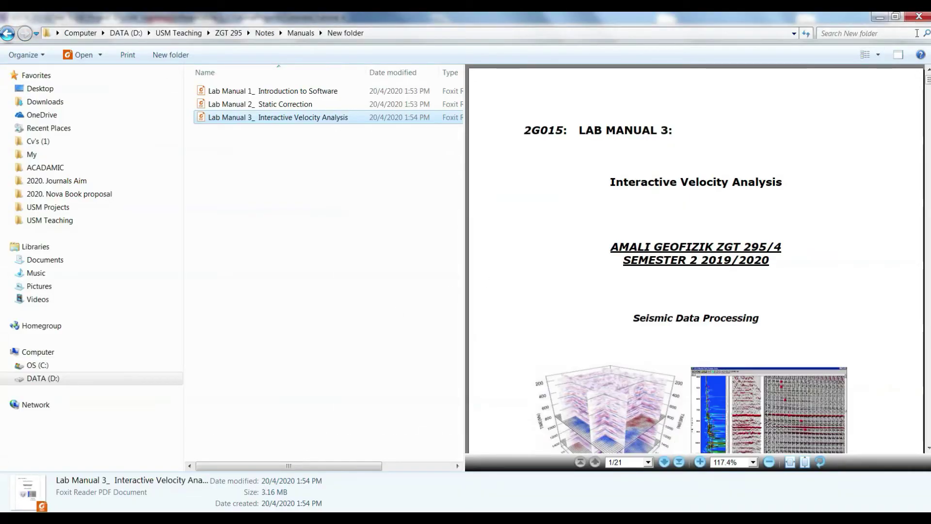